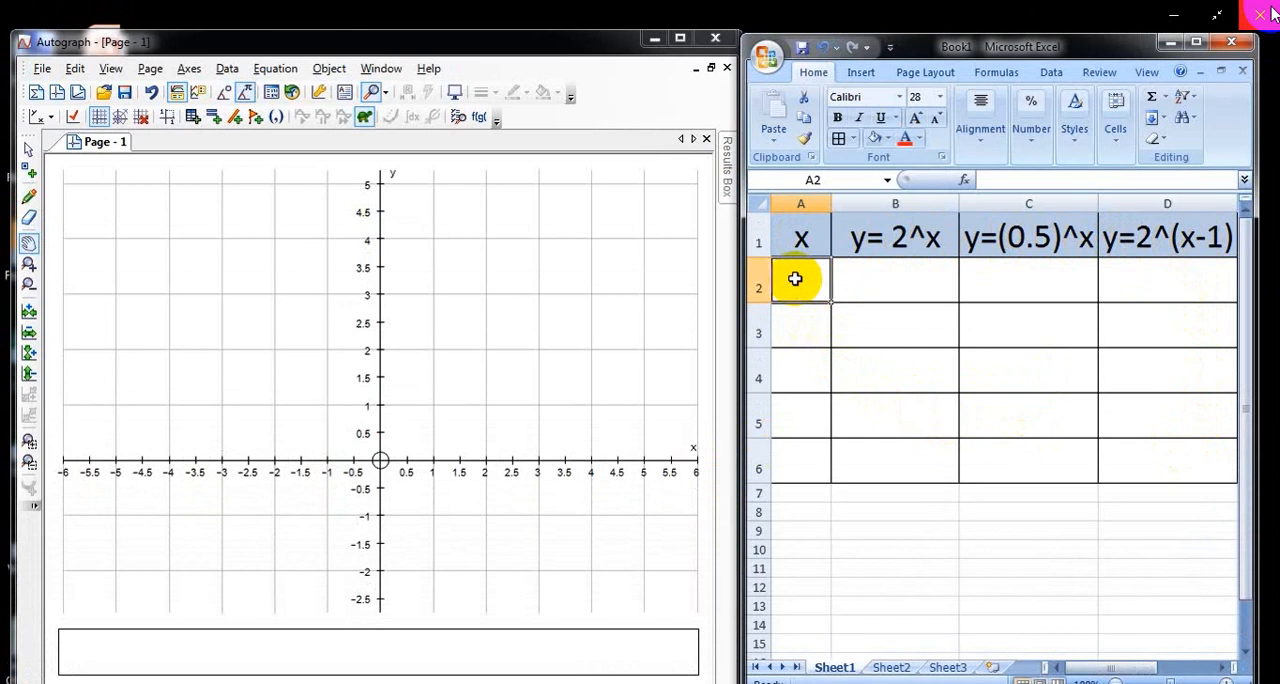
Step: Enter the x values -2, -1, 0, 1 and 2 in cells A2 to A6
{"action": "type", "text": "-2"}
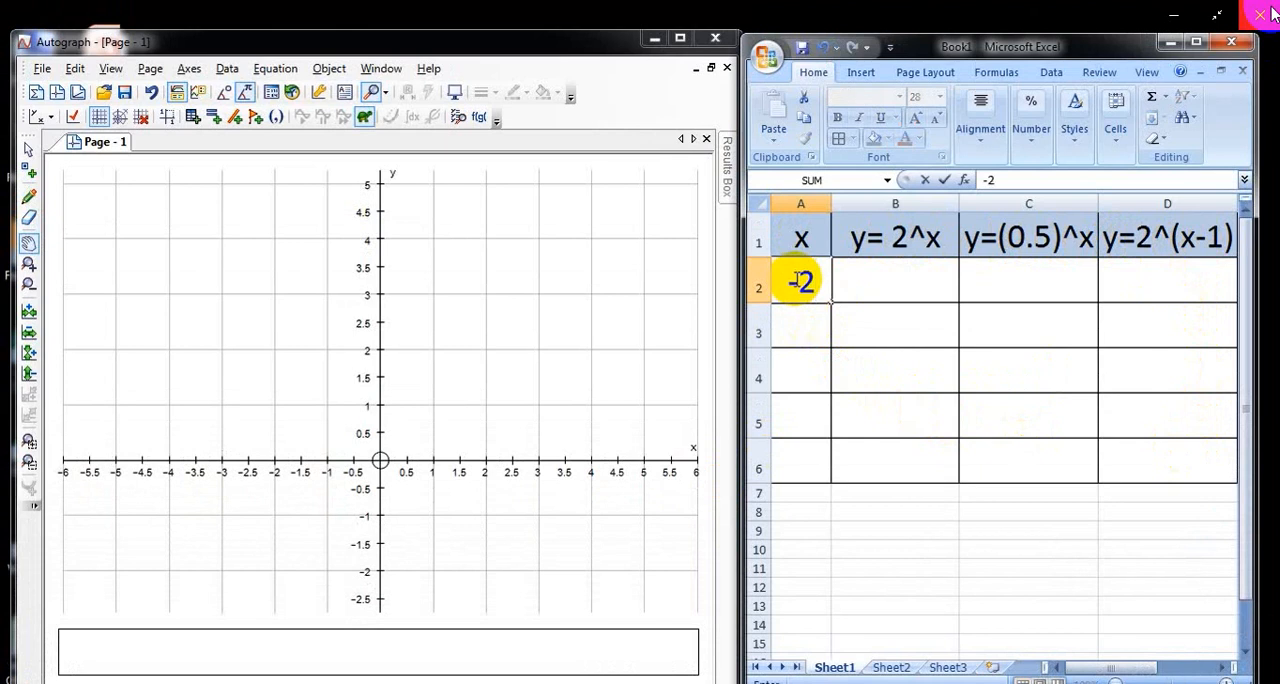
{"action": "key", "text": "Return"}
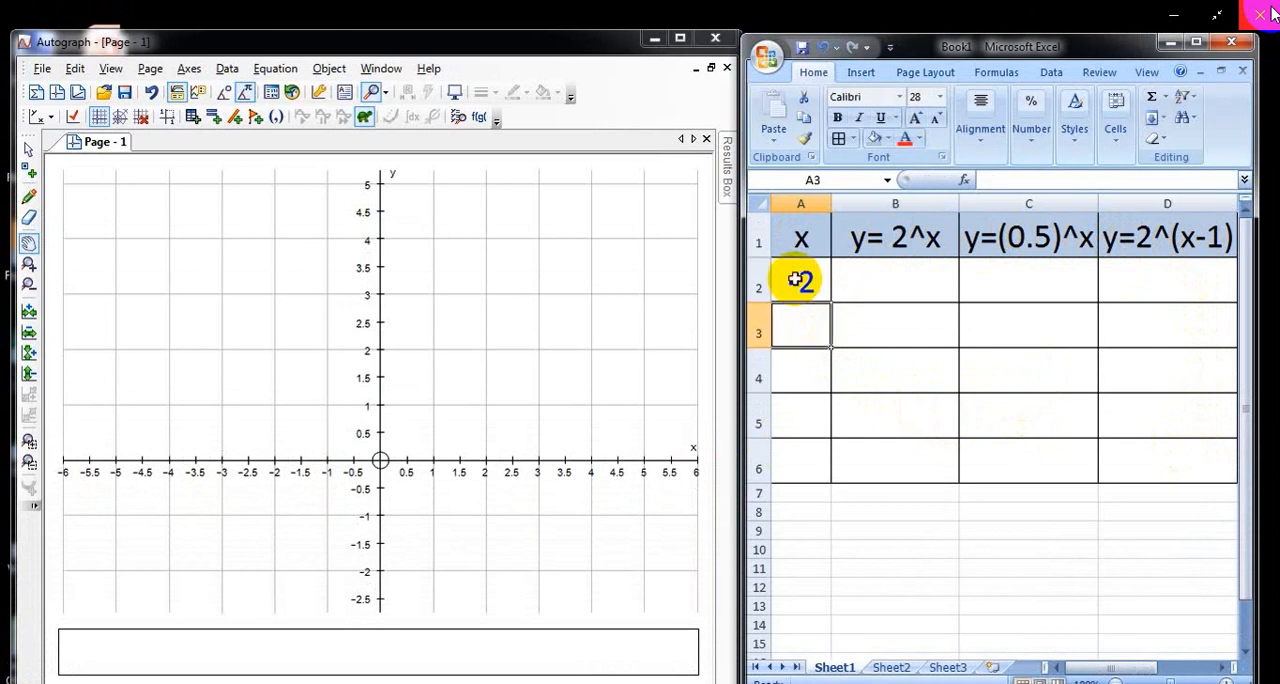
{"action": "type", "text": "-1"}
{"action": "key", "text": "Return"}
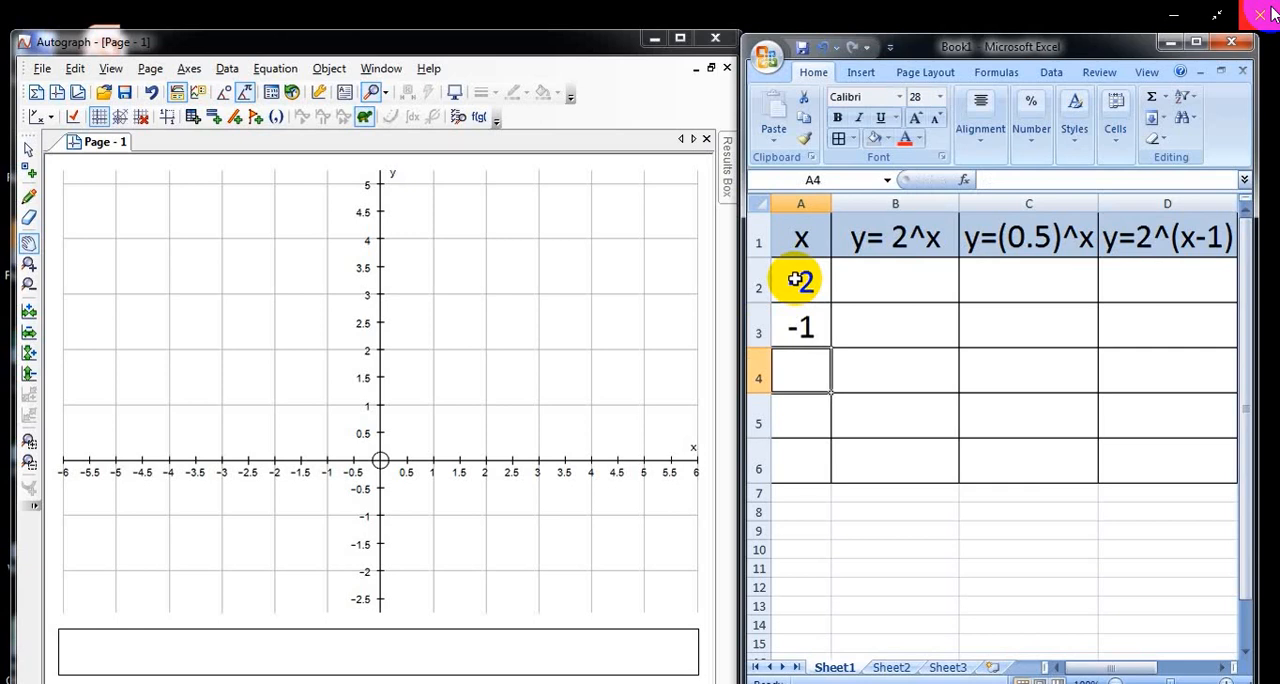
{"action": "type", "text": "0"}
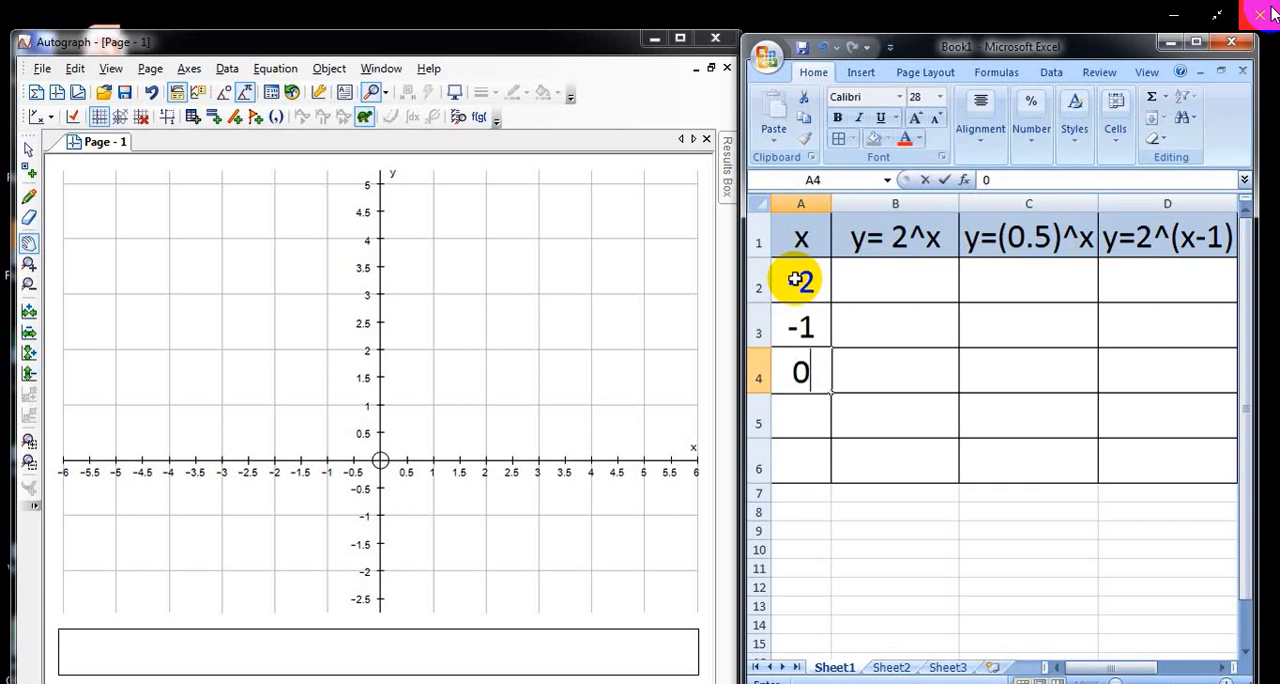
{"action": "key", "text": "Return"}
{"action": "type", "text": "1"}
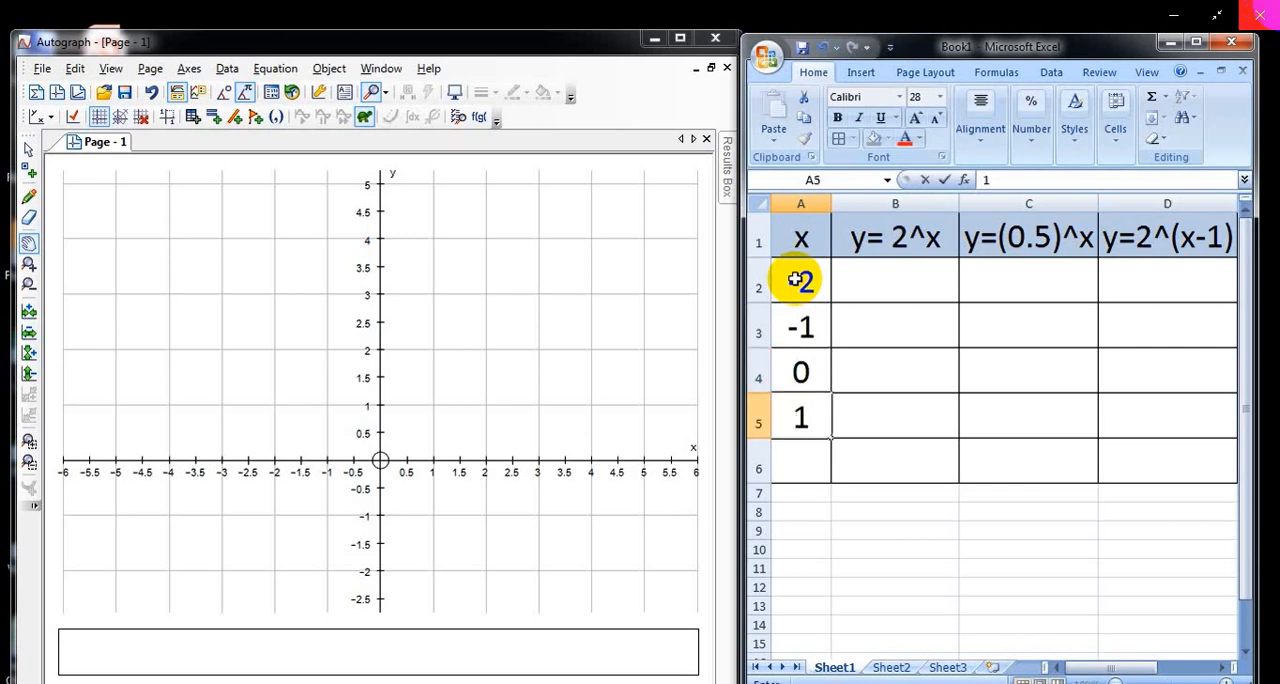
{"action": "key", "text": "Return"}
{"action": "type", "text": "2"}
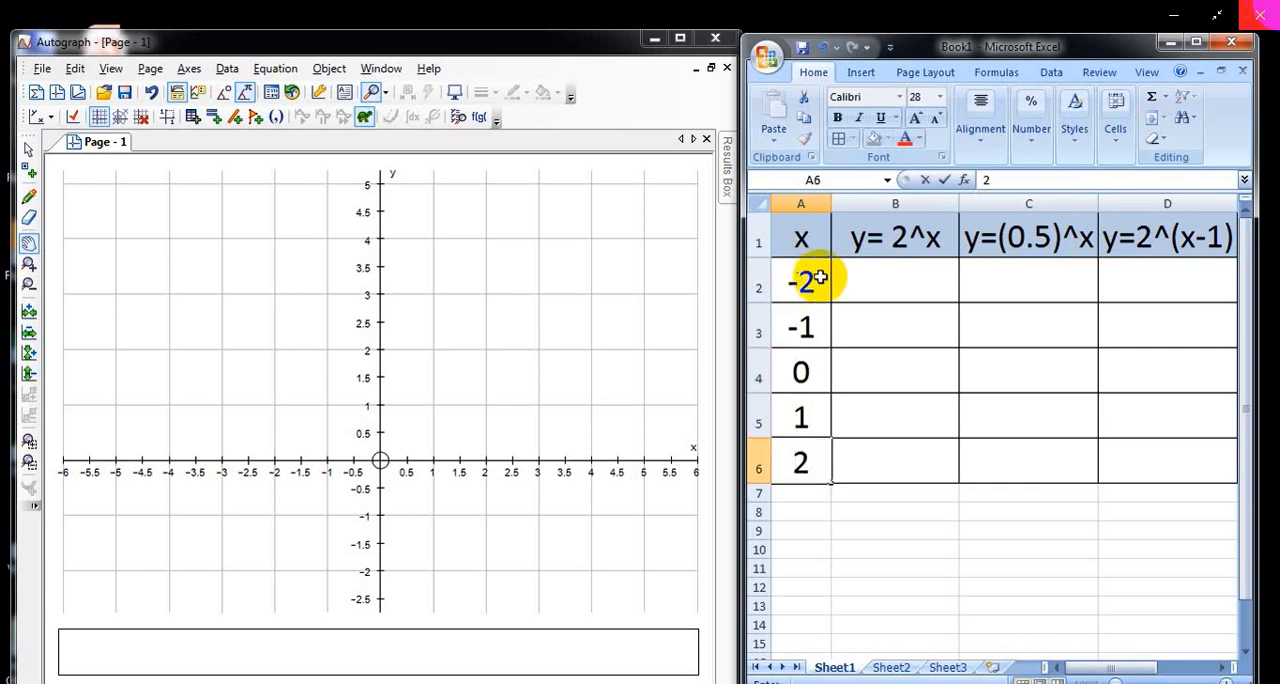
Step: Enter the formula =2^A2 in cell B2 and fill it down to B6
{"action": "left_click", "coordinate": [886, 284]}
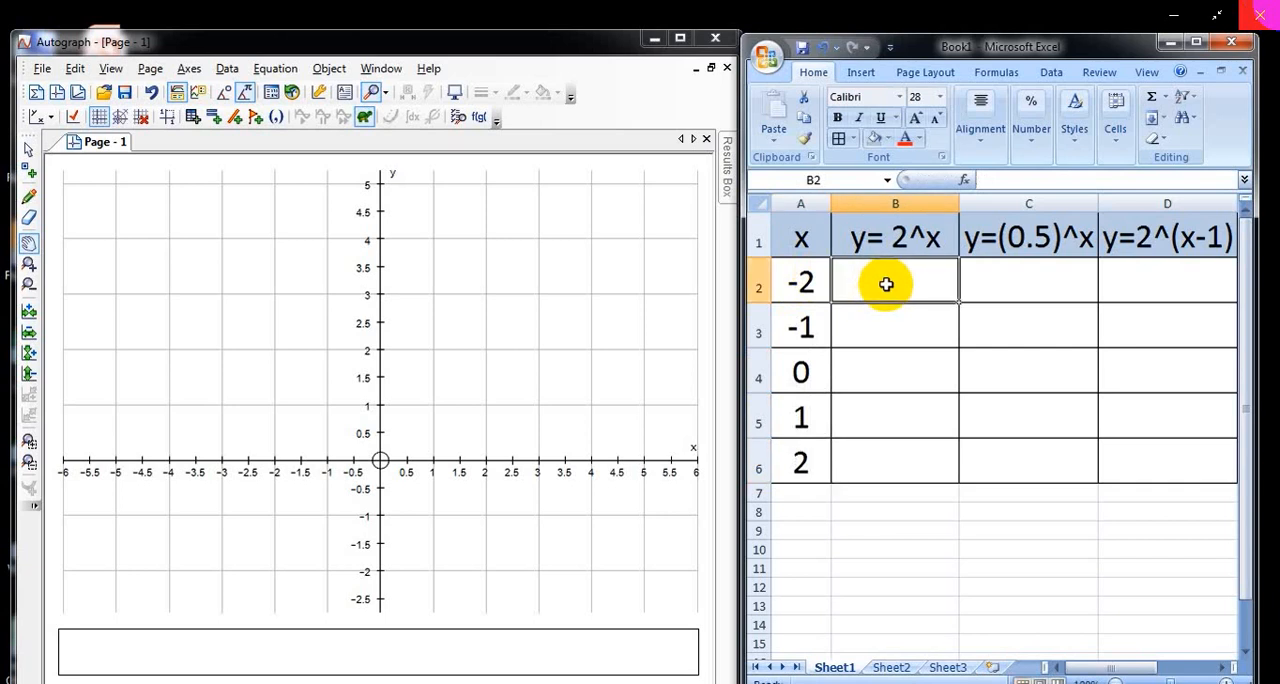
{"action": "type", "text": "="}
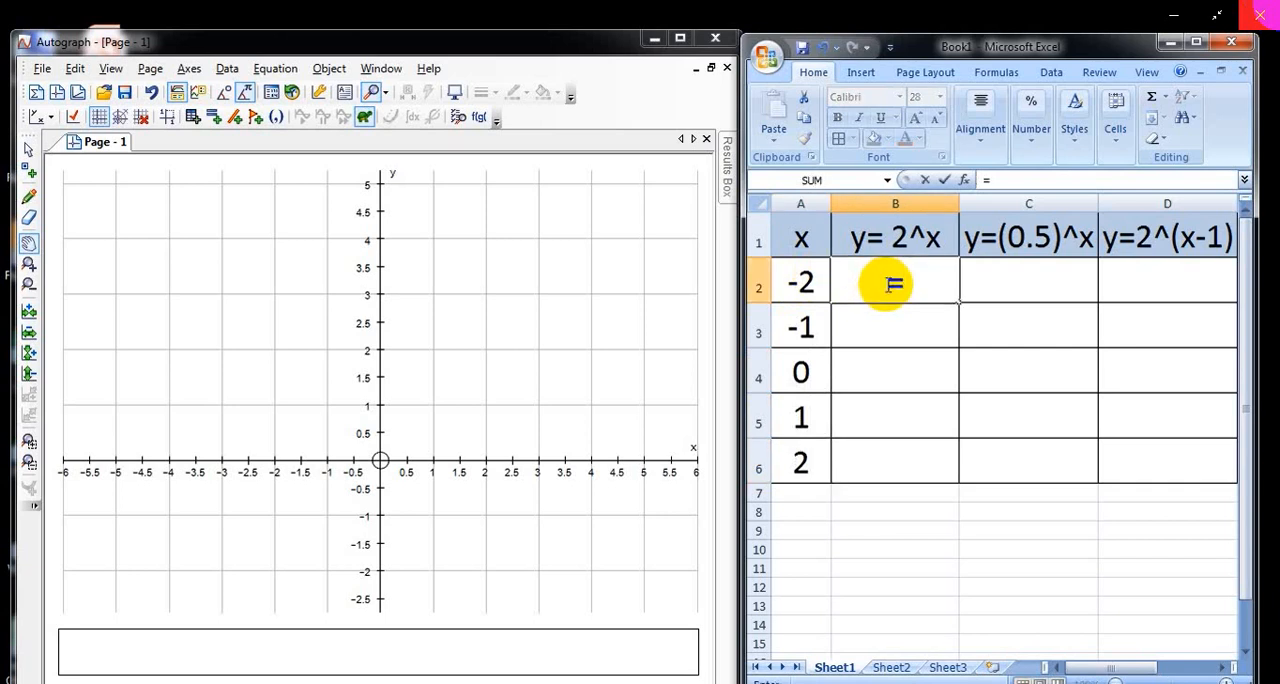
{"action": "type", "text": "2^"}
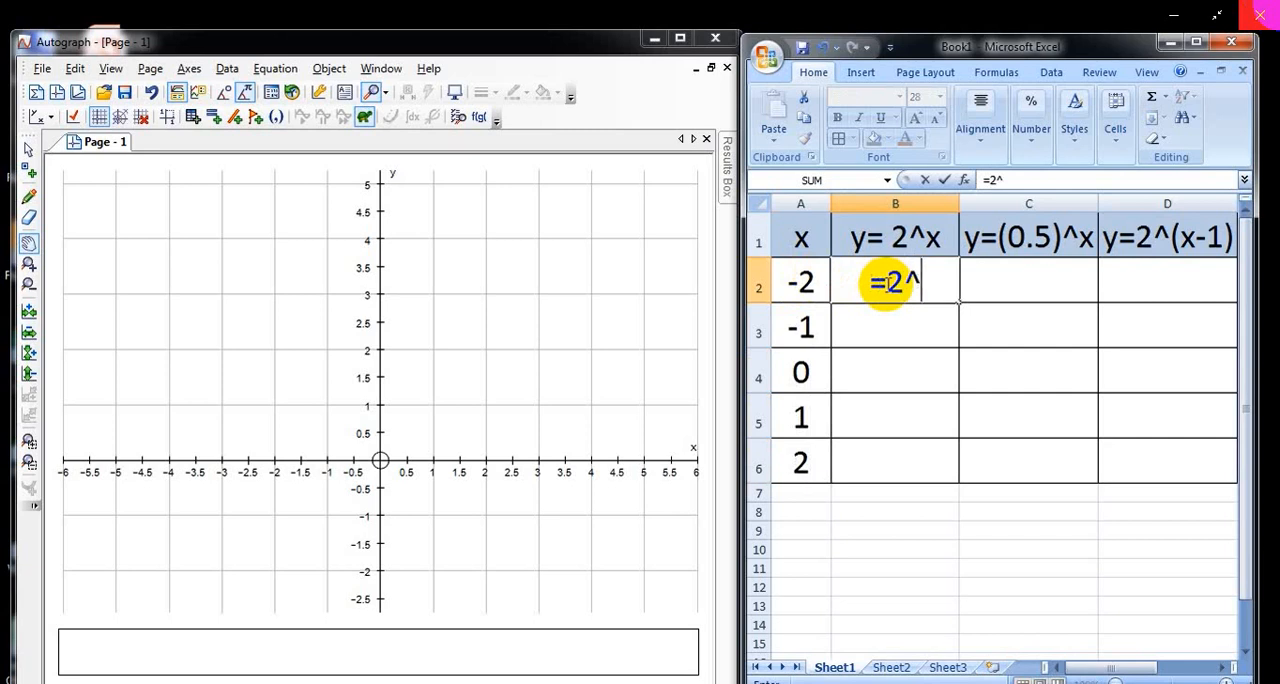
{"action": "type", "text": "a"}
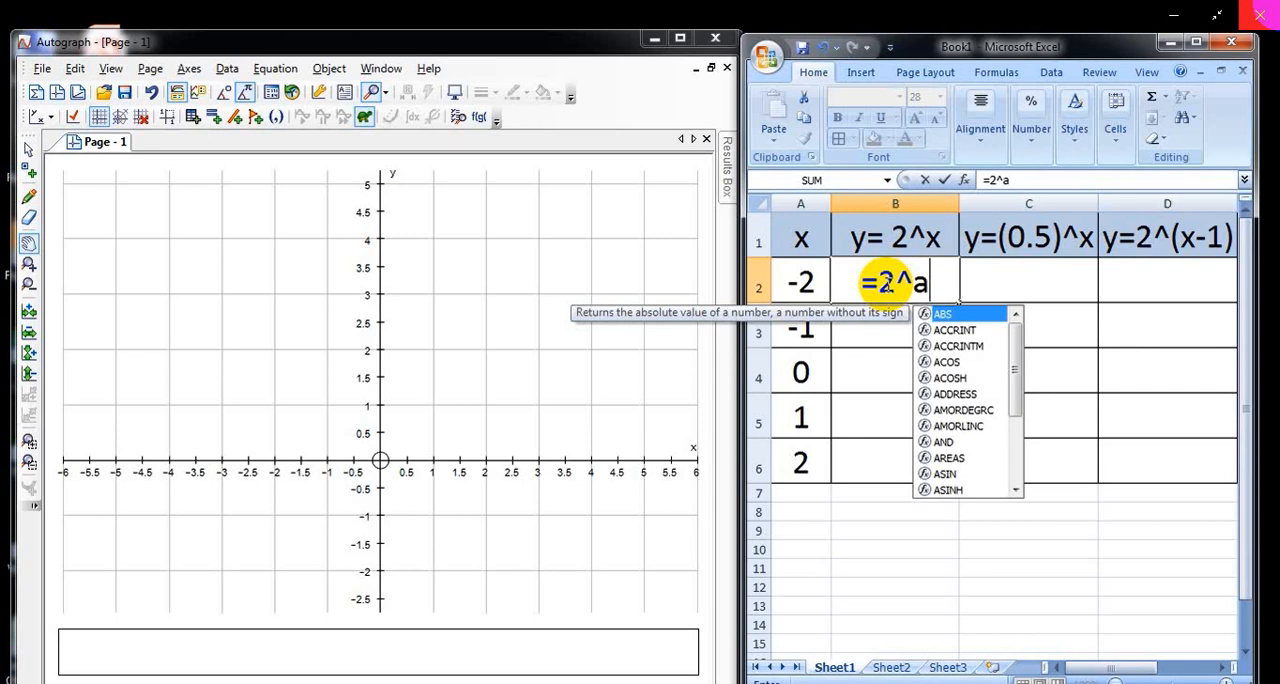
{"action": "type", "text": "2"}
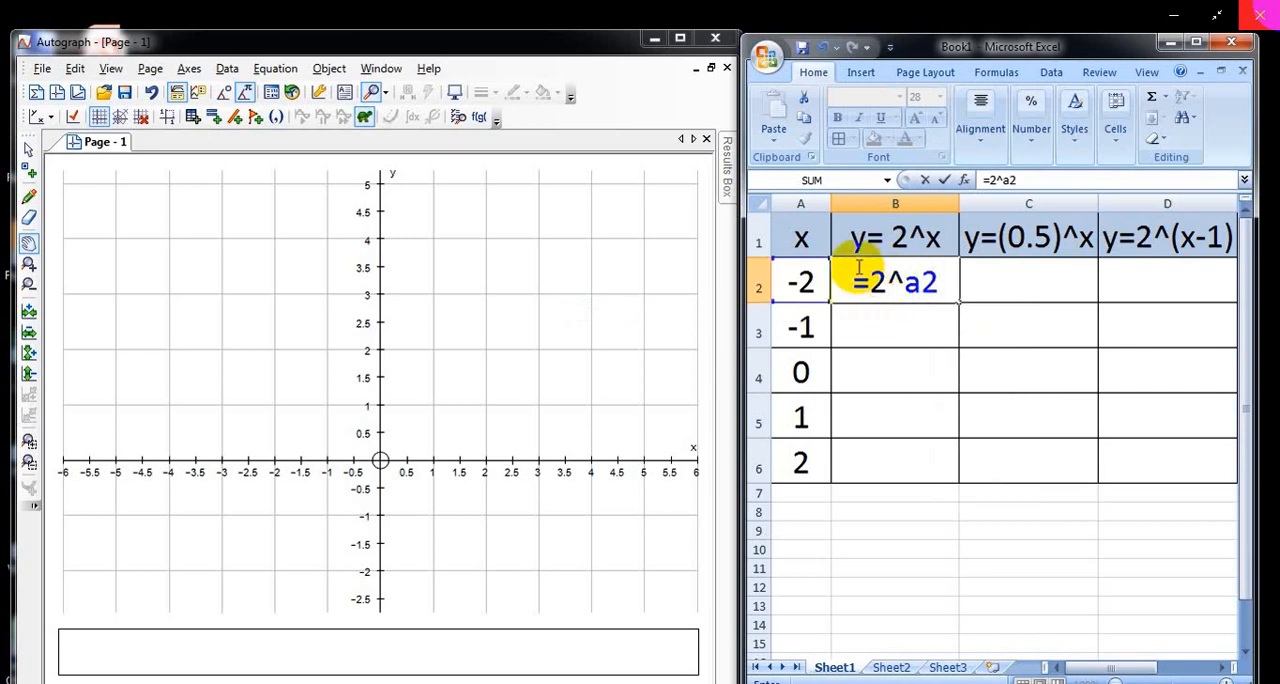
{"action": "key", "text": "Return"}
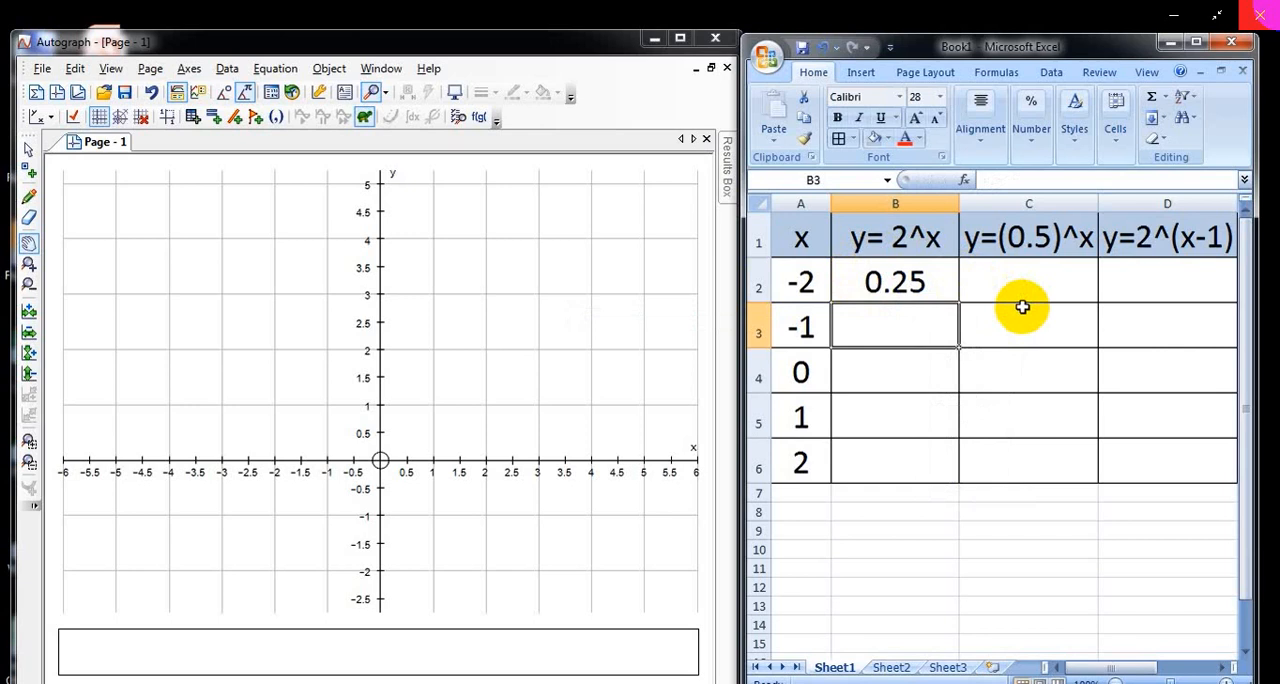
{"action": "left_click", "coordinate": [942, 288]}
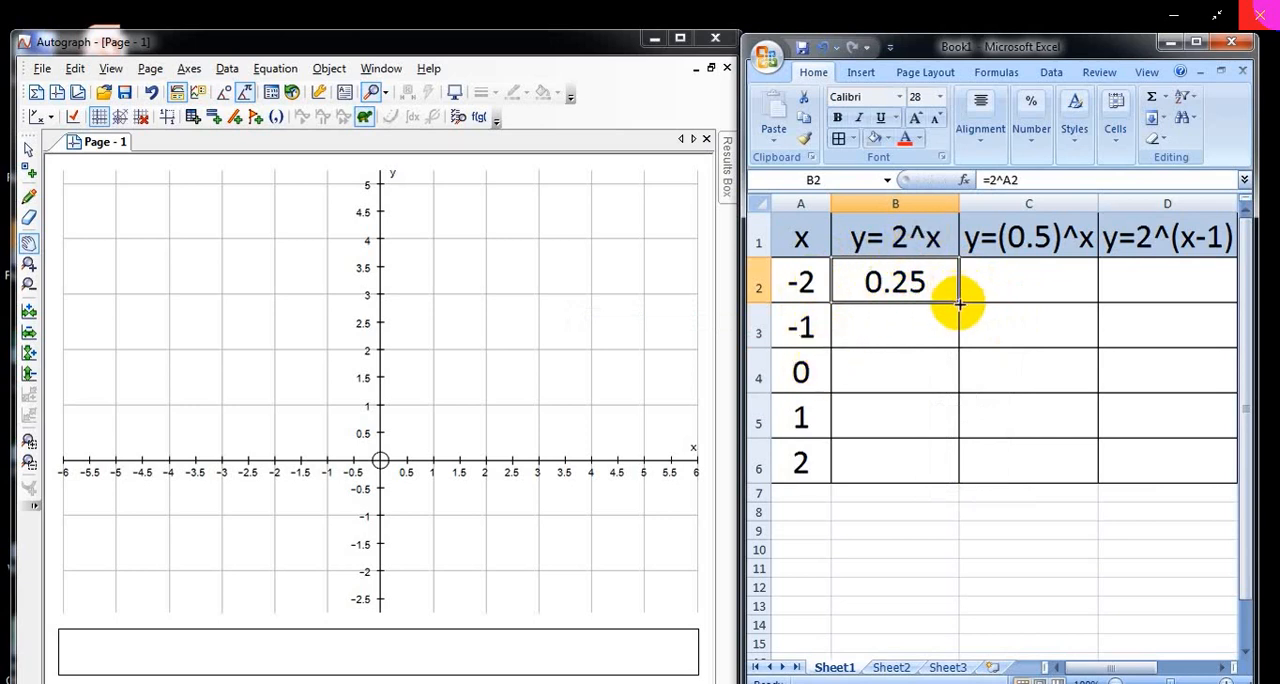
{"action": "left_click_drag", "start_coordinate": [957, 300], "coordinate": [960, 470]}
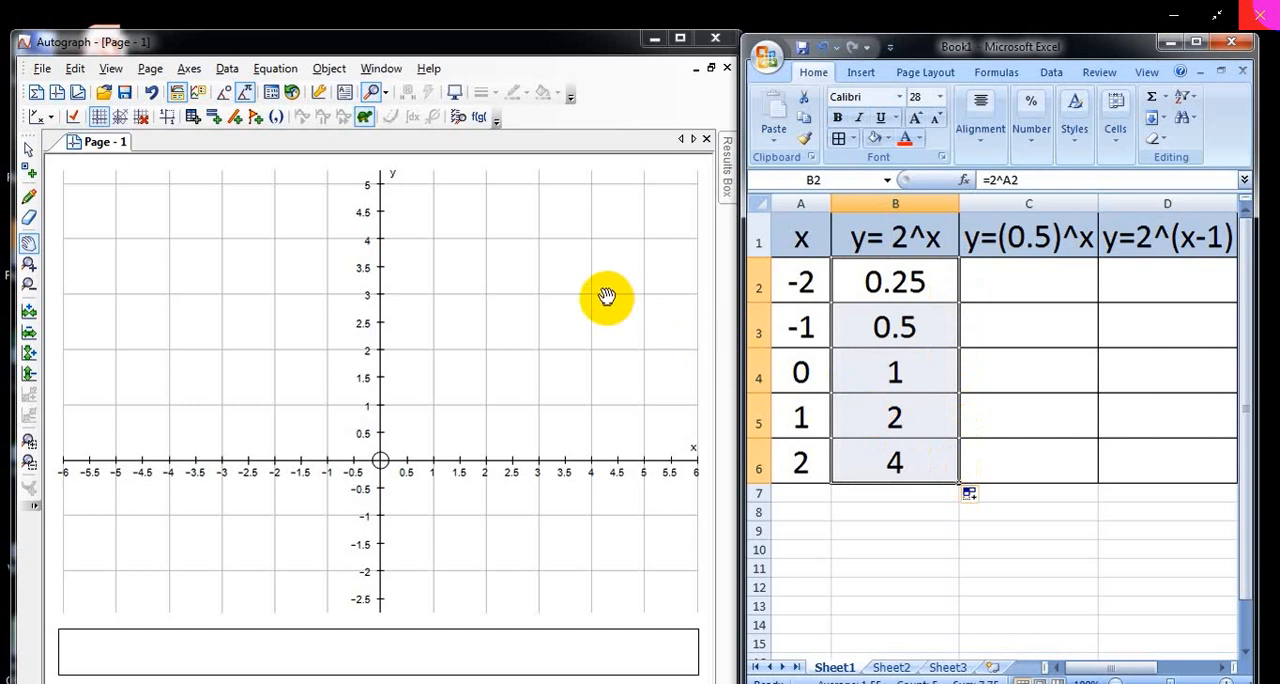
Step: Switch to Autograph and enter the coordinates x = -2, y = 0.25 for the first point of y = 2^x
{"action": "left_click", "coordinate": [277, 122]}
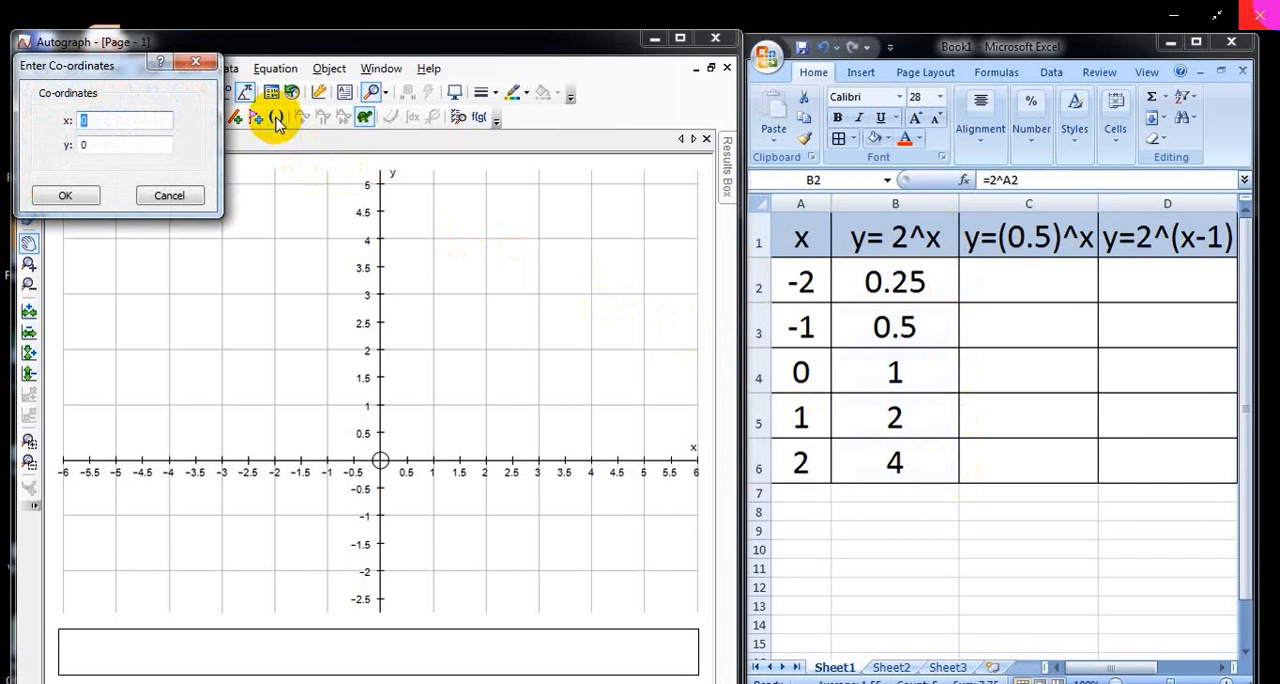
{"action": "type", "text": "-2"}
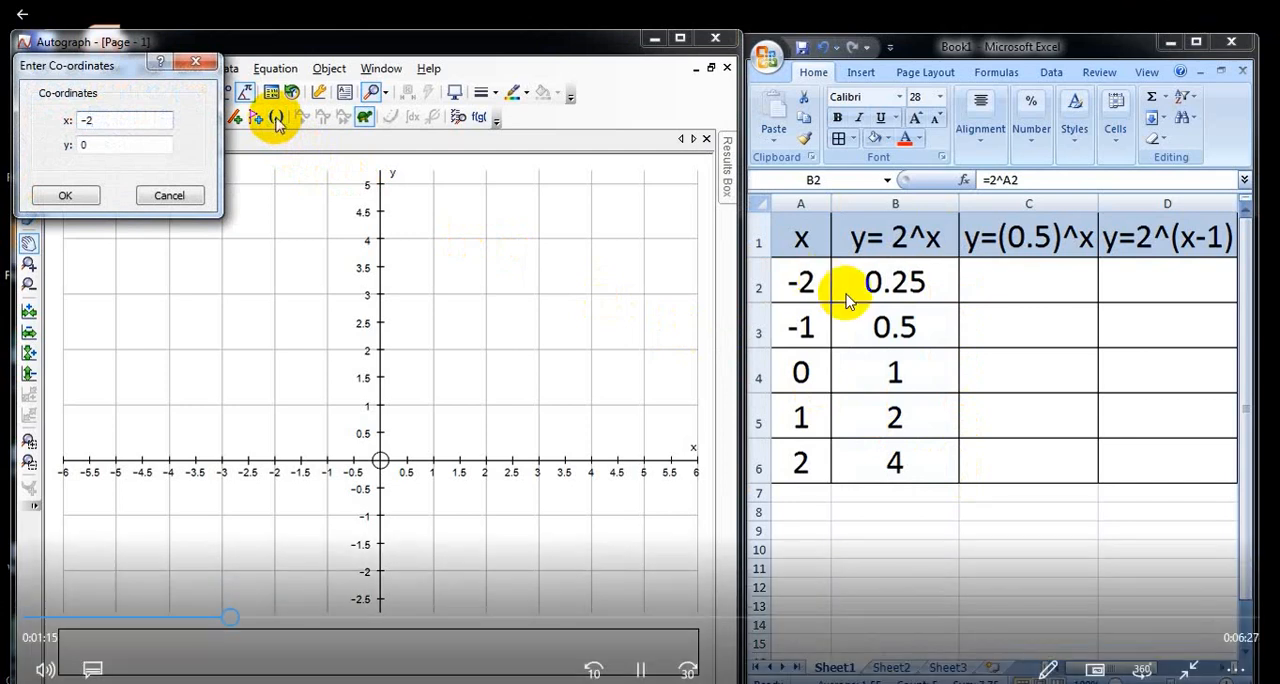
{"action": "key", "text": "Tab"}
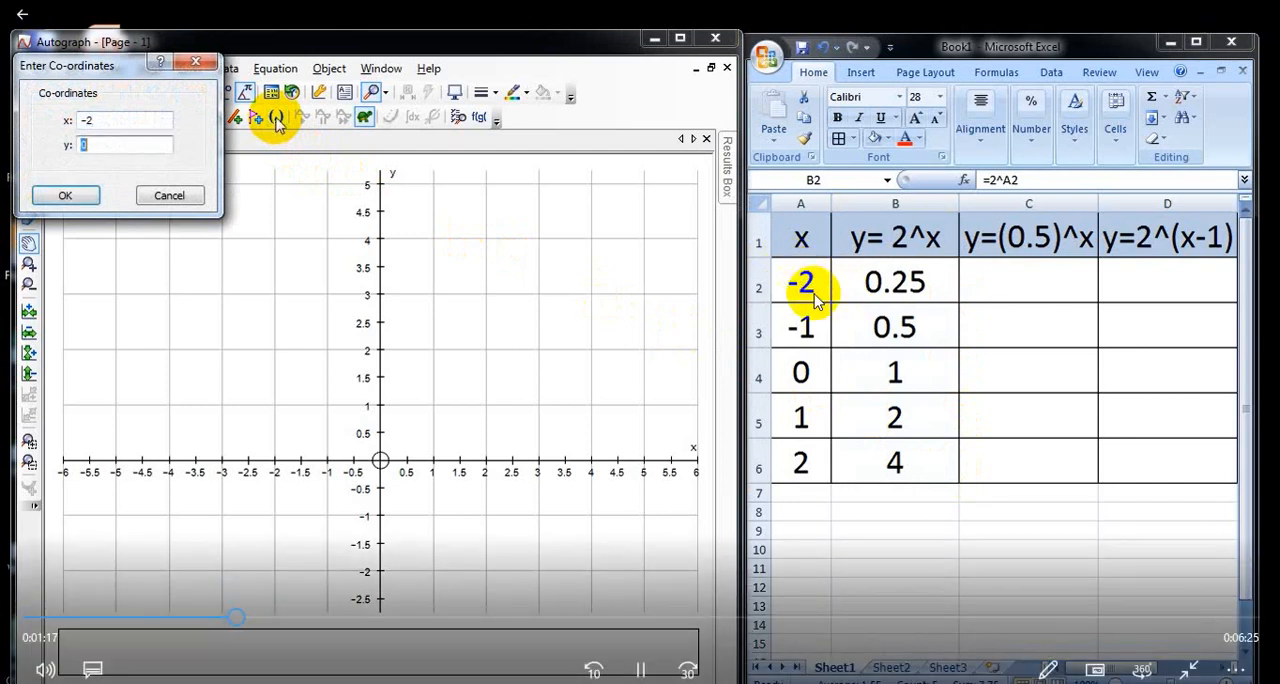
{"action": "type", "text": "0.2"}
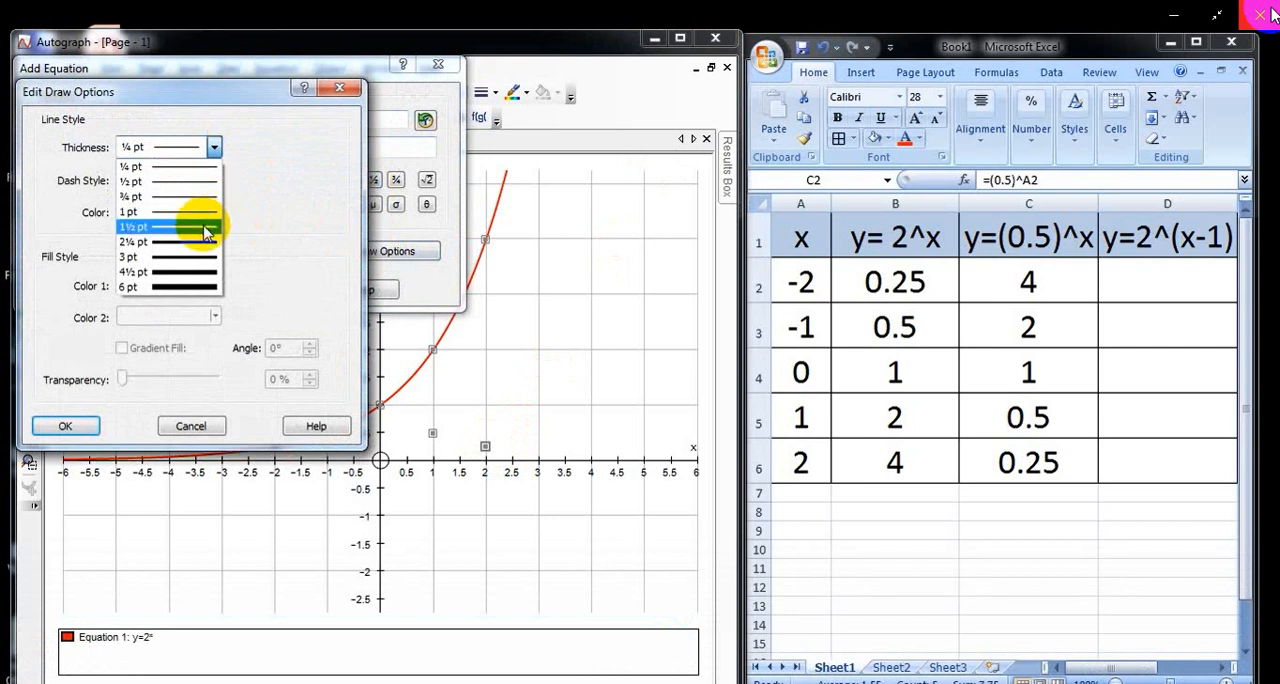
Step: Plot the equation y=(½)^x as a blue curve 1½ pt thick
{"action": "left_click", "coordinate": [68, 426]}
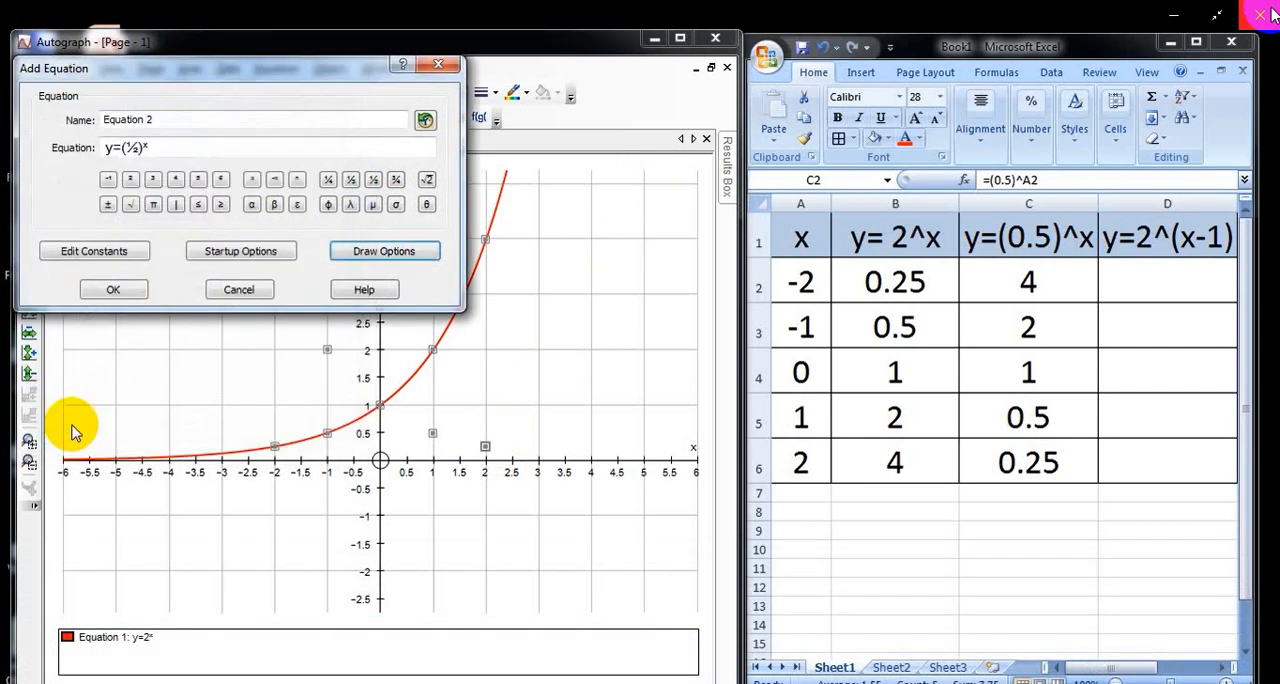
{"action": "left_click", "coordinate": [122, 290]}
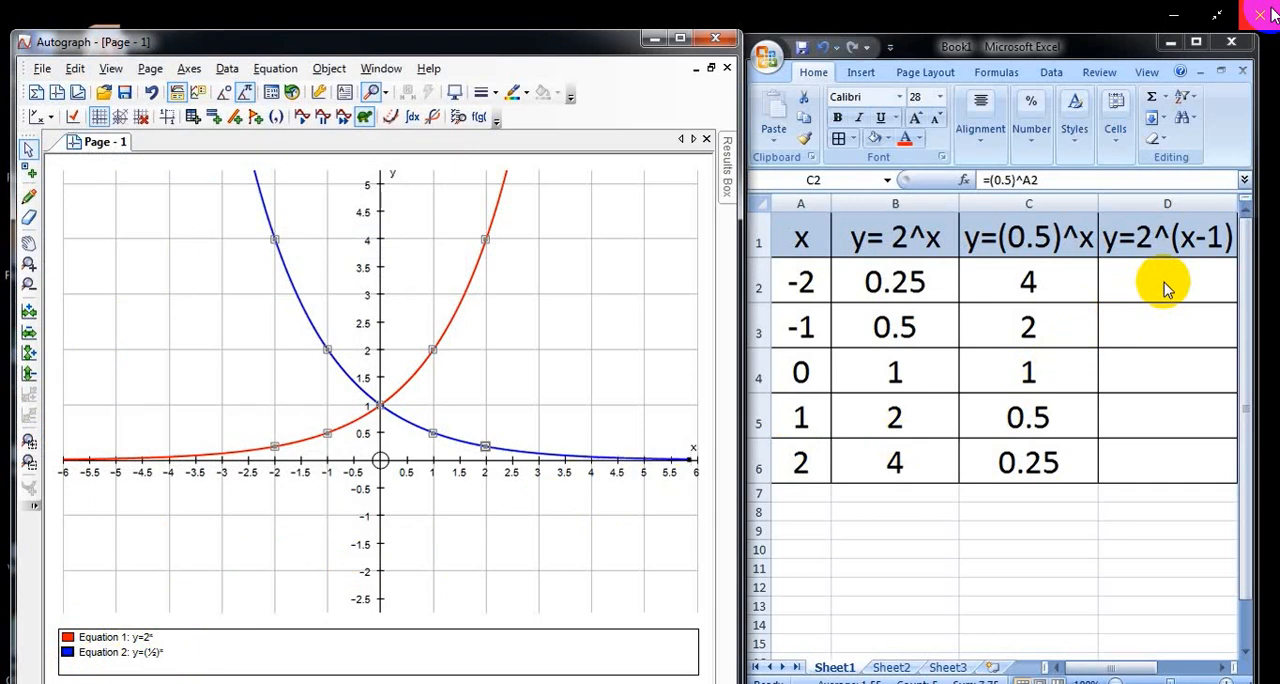
Step: Switch to Excel and enter the formula =(2^A2)/2 in cell D2 of the y=2^(x-1) column
{"action": "left_click", "coordinate": [1163, 285]}
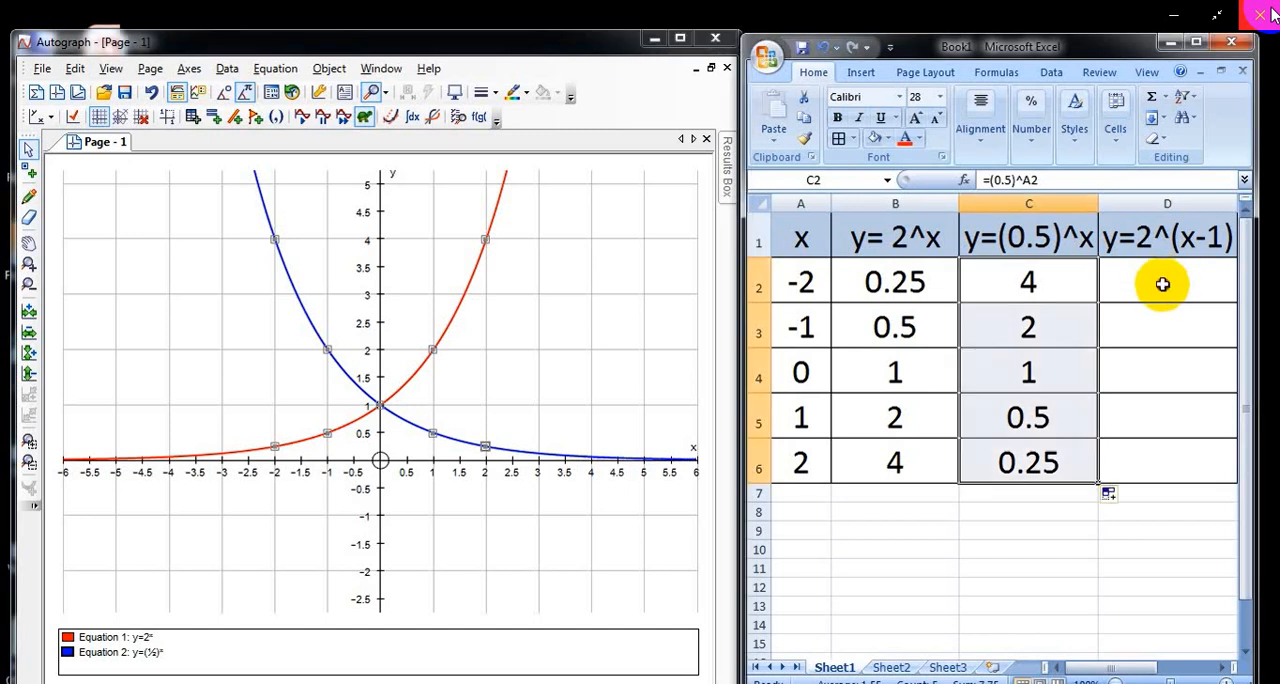
{"action": "key", "text": "F2"}
{"action": "left_click", "coordinate": [1172, 285]}
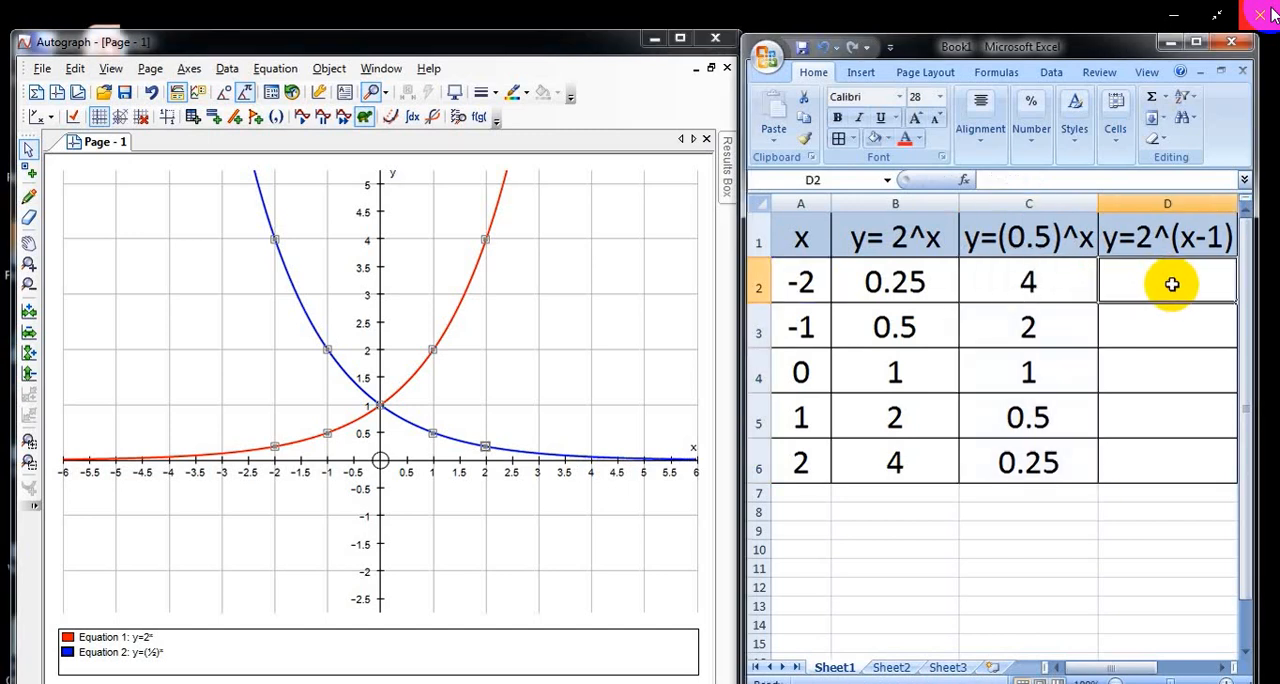
{"action": "type", "text": "="}
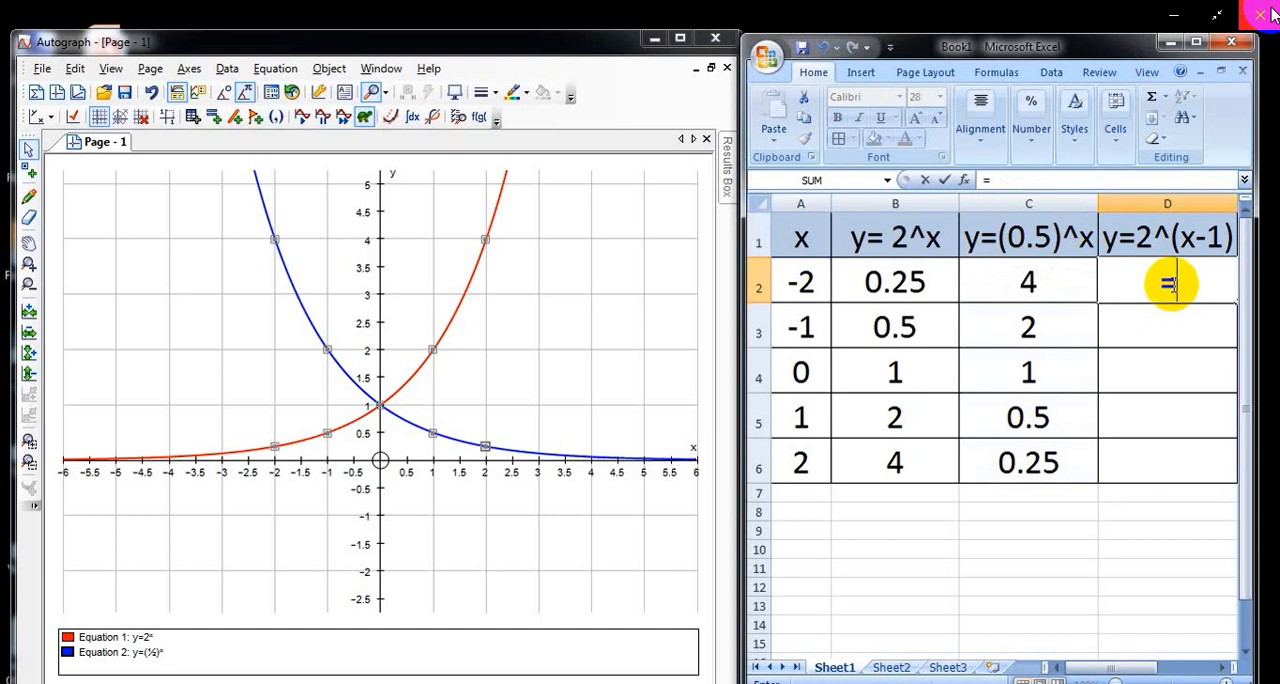
{"action": "type", "text": "(2"}
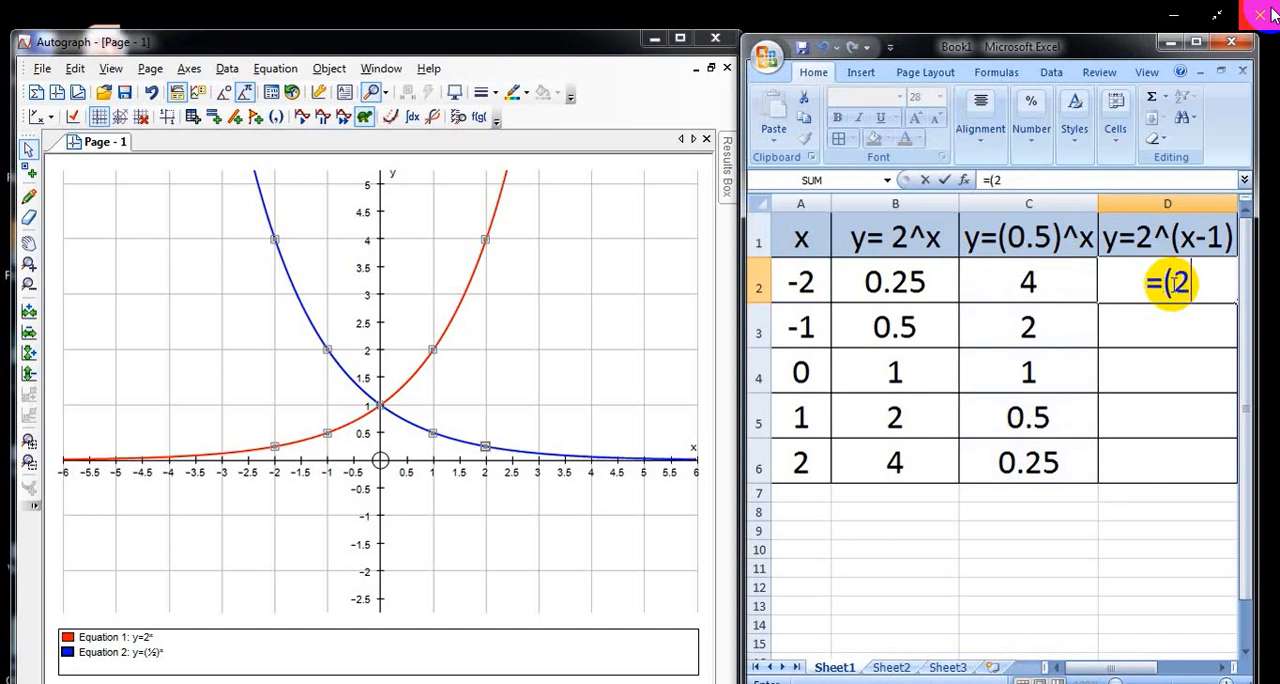
{"action": "type", "text": "^"}
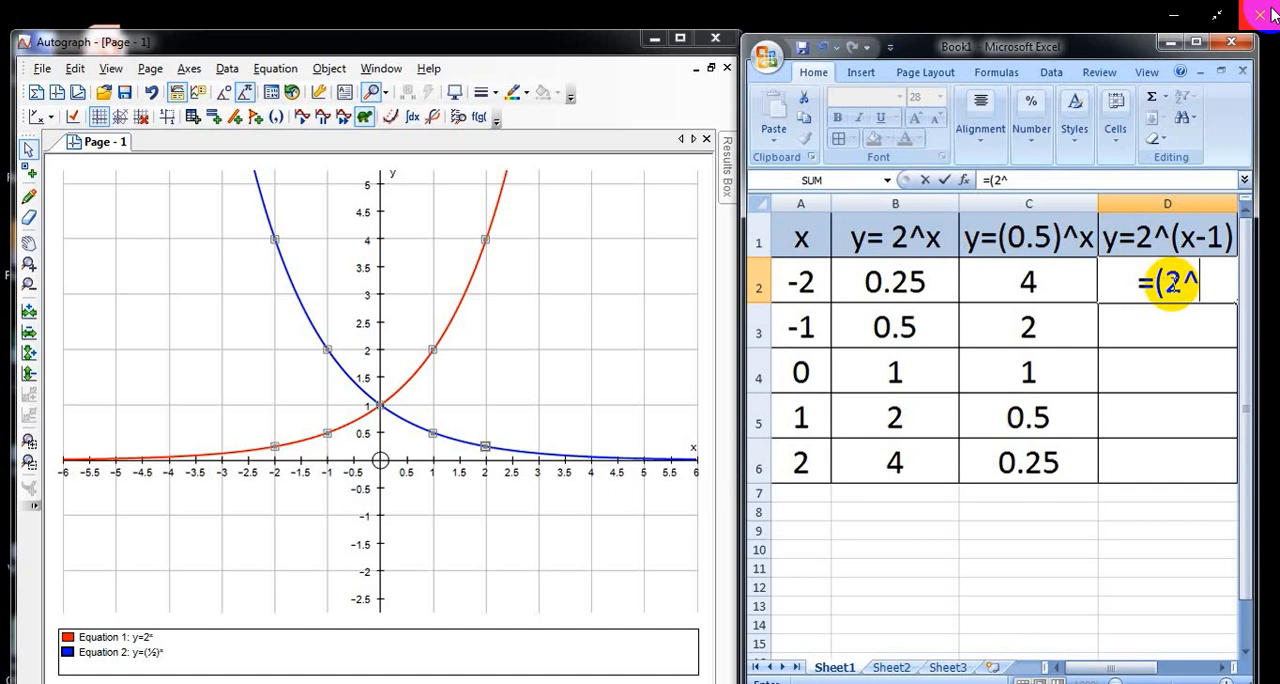
{"action": "type", "text": "a2"}
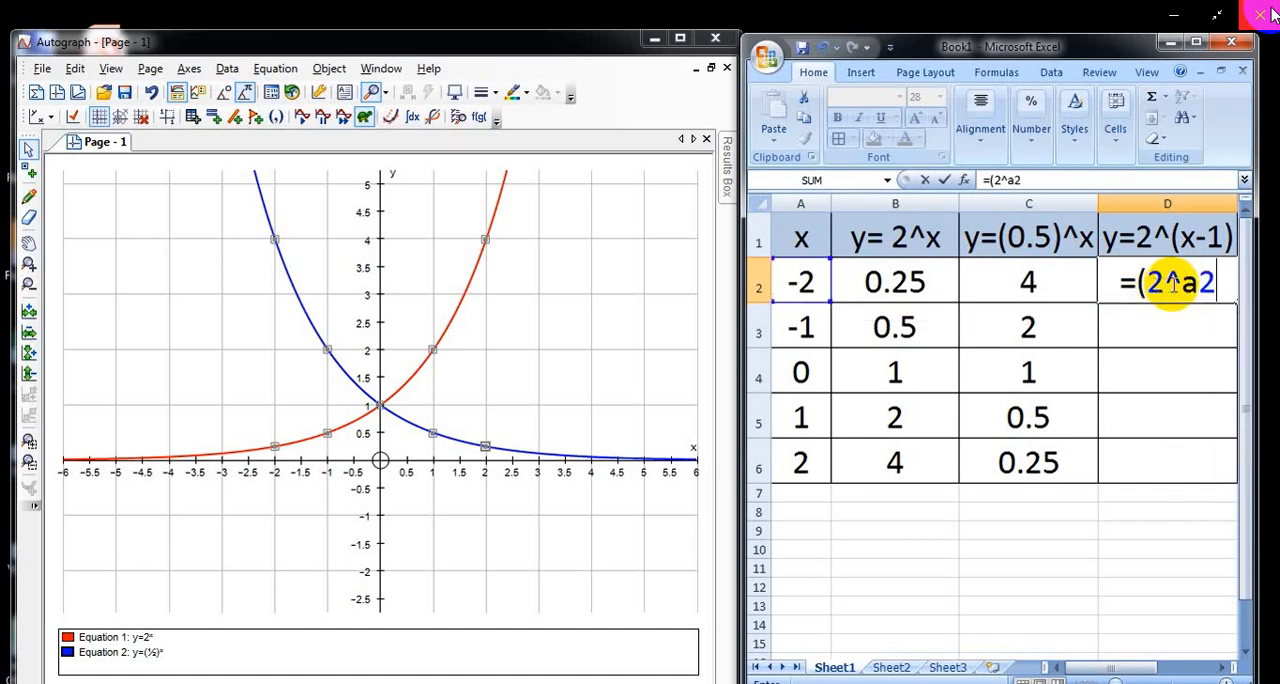
{"action": "type", "text": ")"}
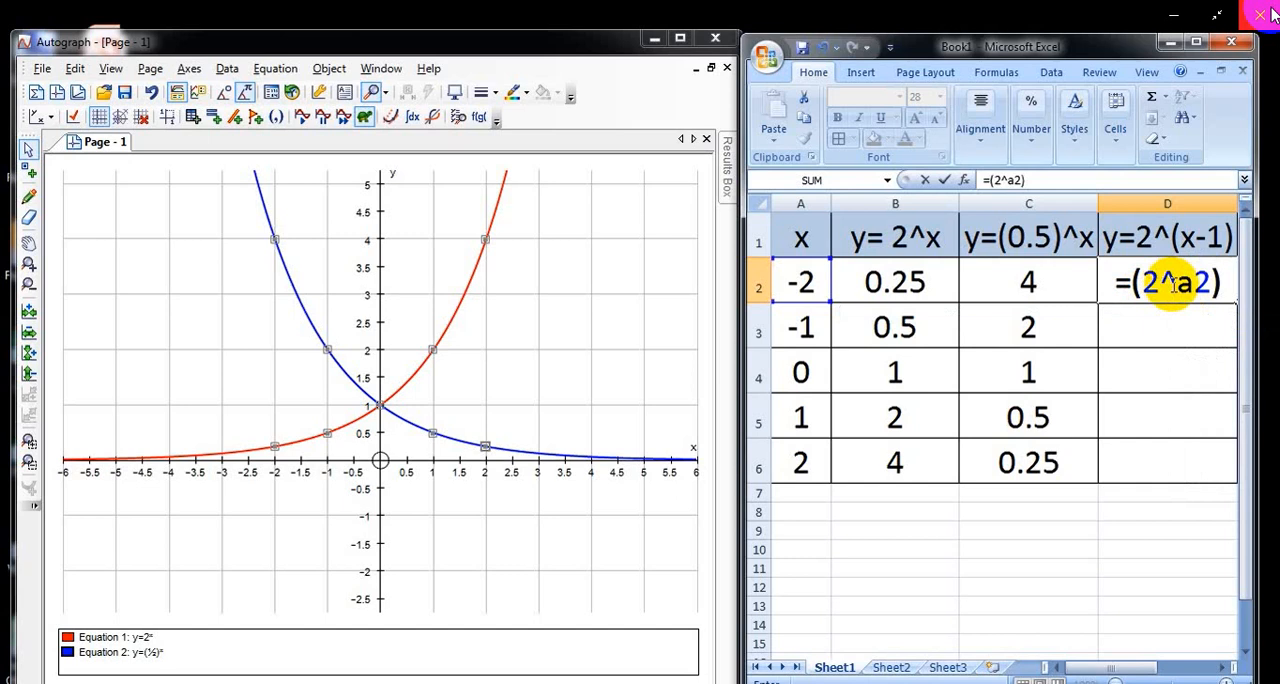
{"action": "type", "text": "/"}
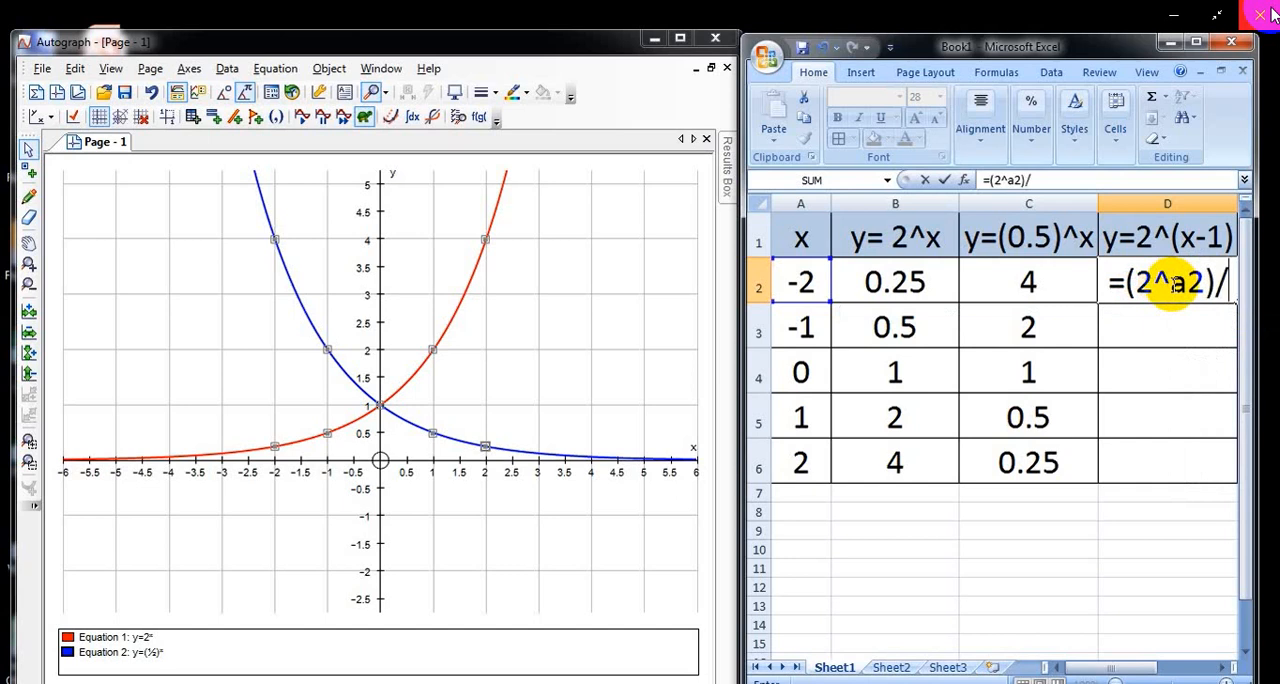
{"action": "type", "text": "2"}
{"action": "key", "text": "Return"}
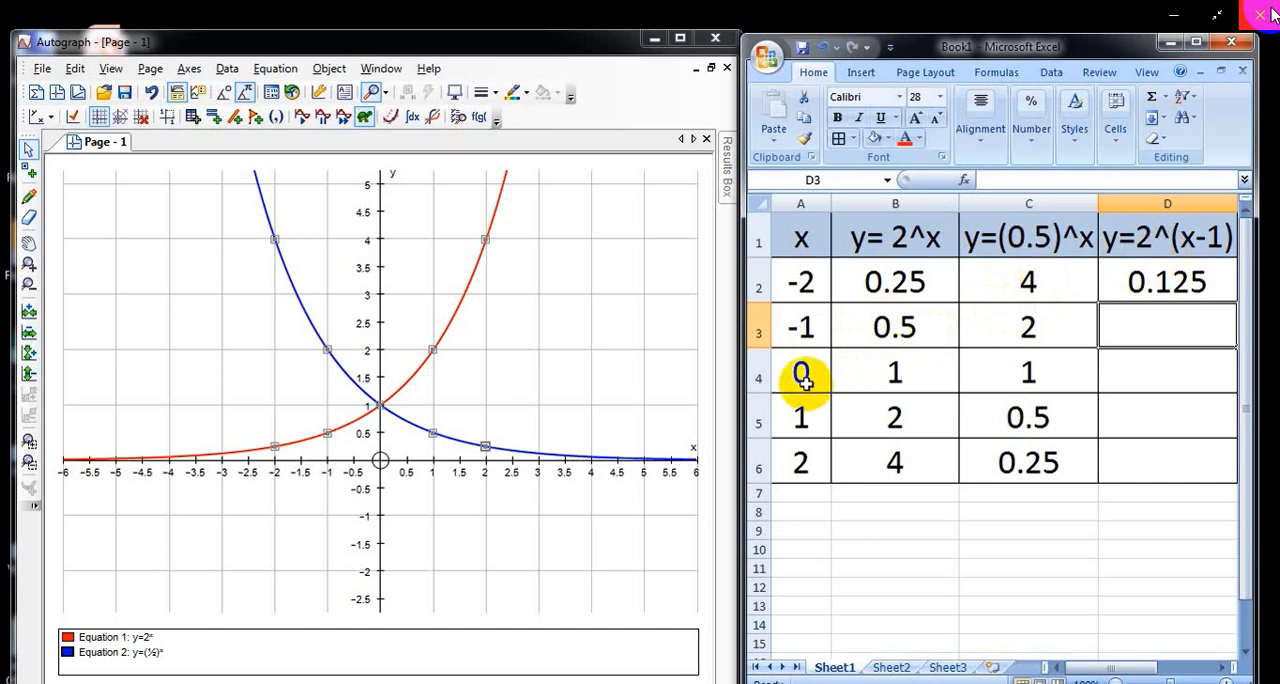
Step: Fill the formula in D2 down to D6
{"action": "left_click", "coordinate": [1200, 280]}
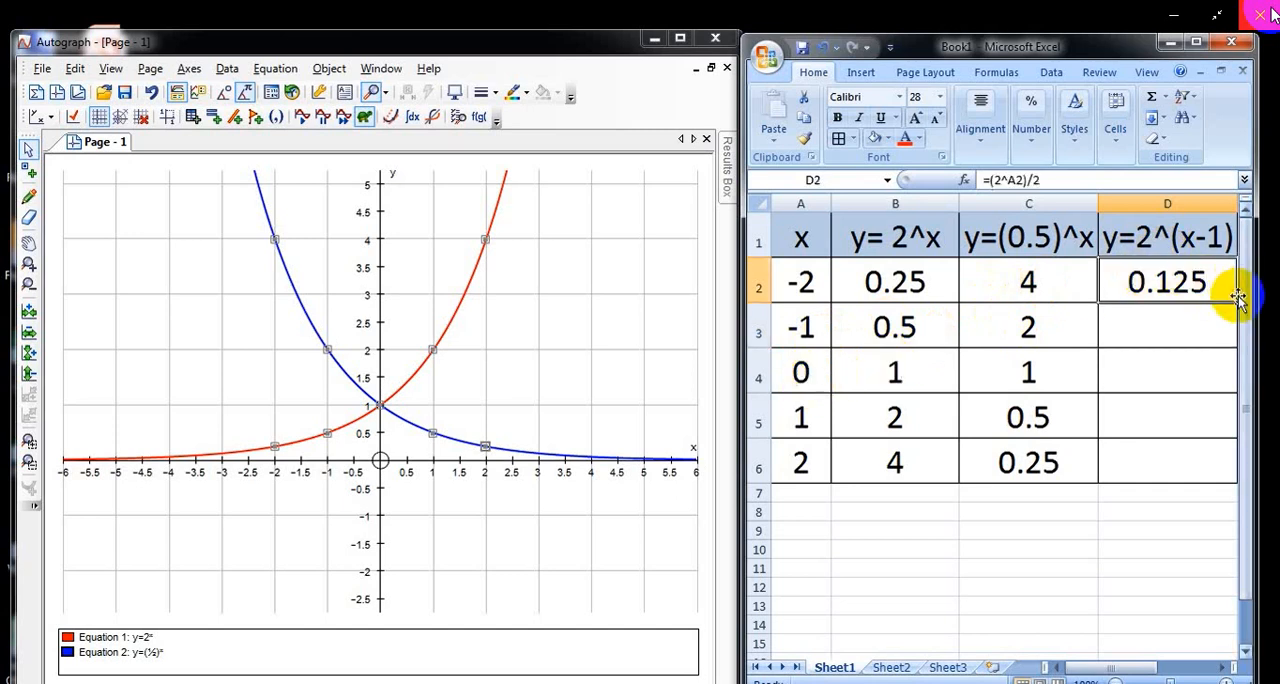
{"action": "left_click_drag", "start_coordinate": [1236, 300], "coordinate": [1032, 468]}
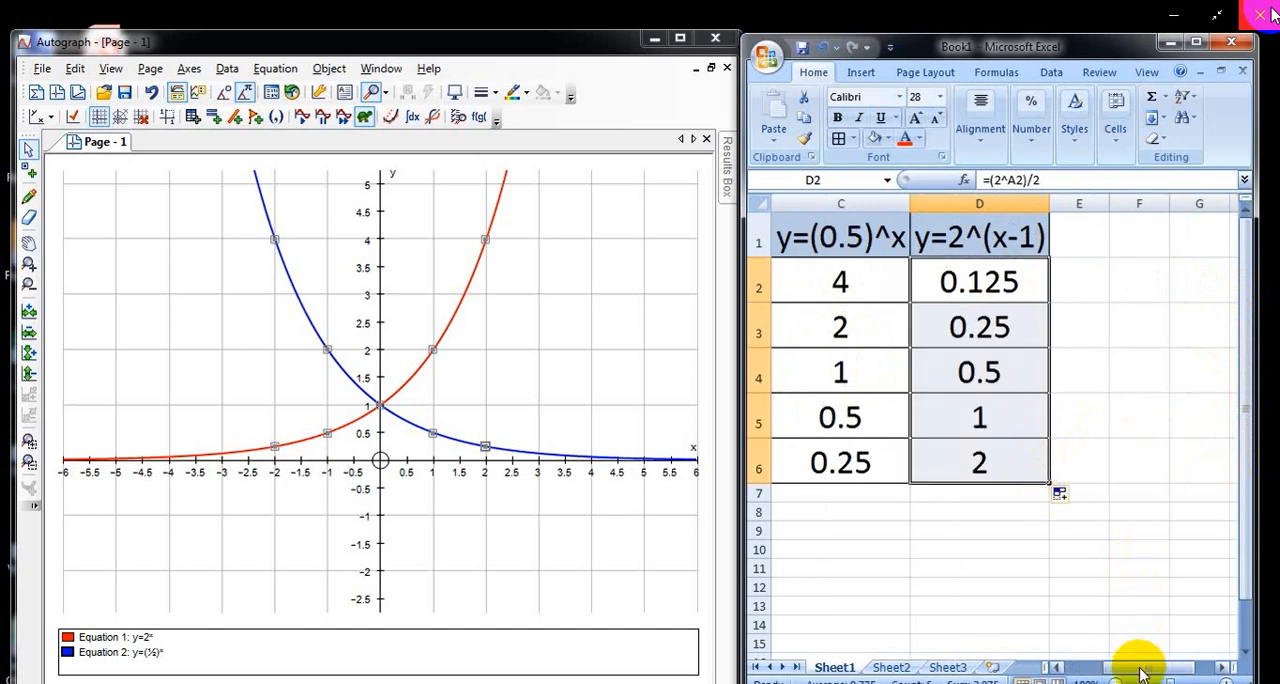
{"action": "left_click_drag", "start_coordinate": [1137, 665], "coordinate": [1088, 670]}
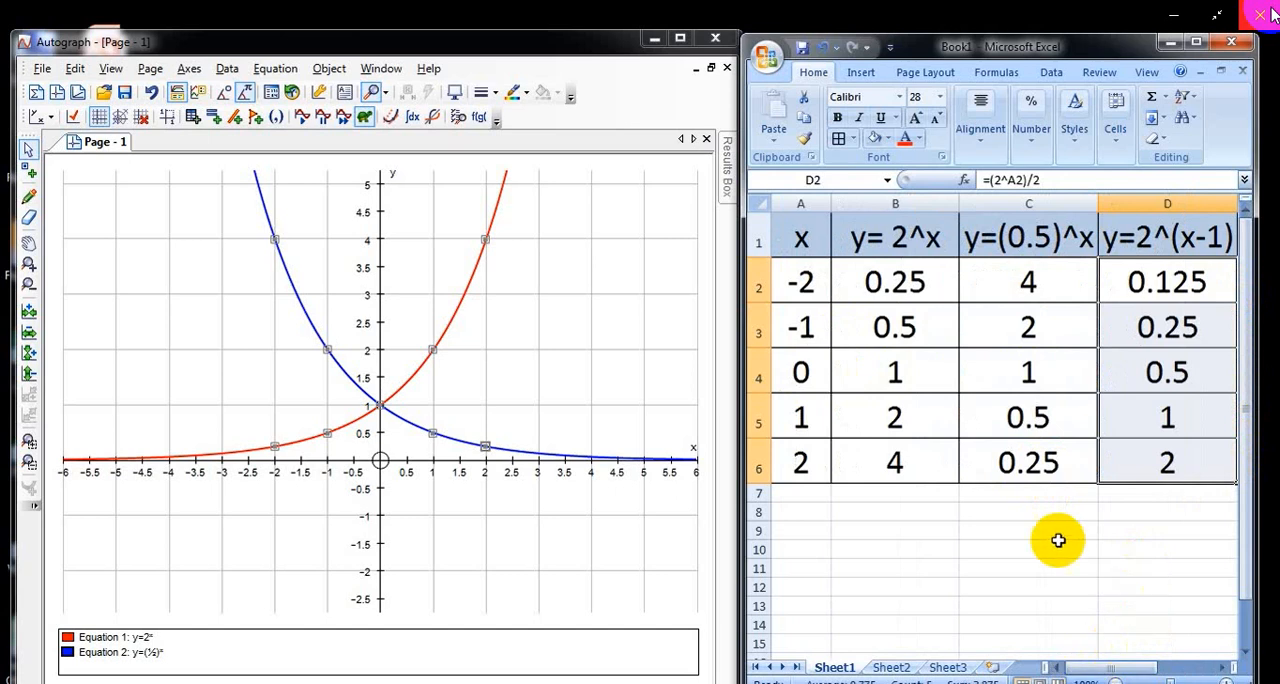
Step: Switch to Autograph and plot the first point of y = 2^(x-1) at x = -2, y = 0.125
{"action": "left_click", "coordinate": [276, 117]}
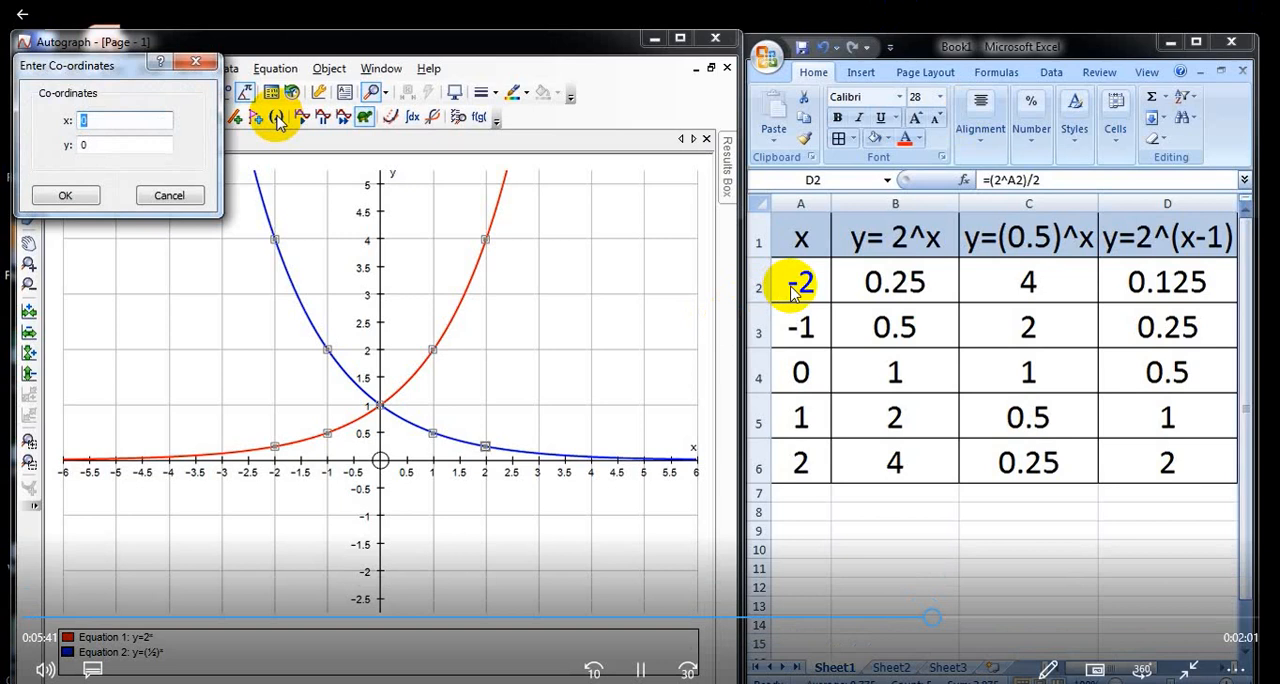
{"action": "type", "text": "-2"}
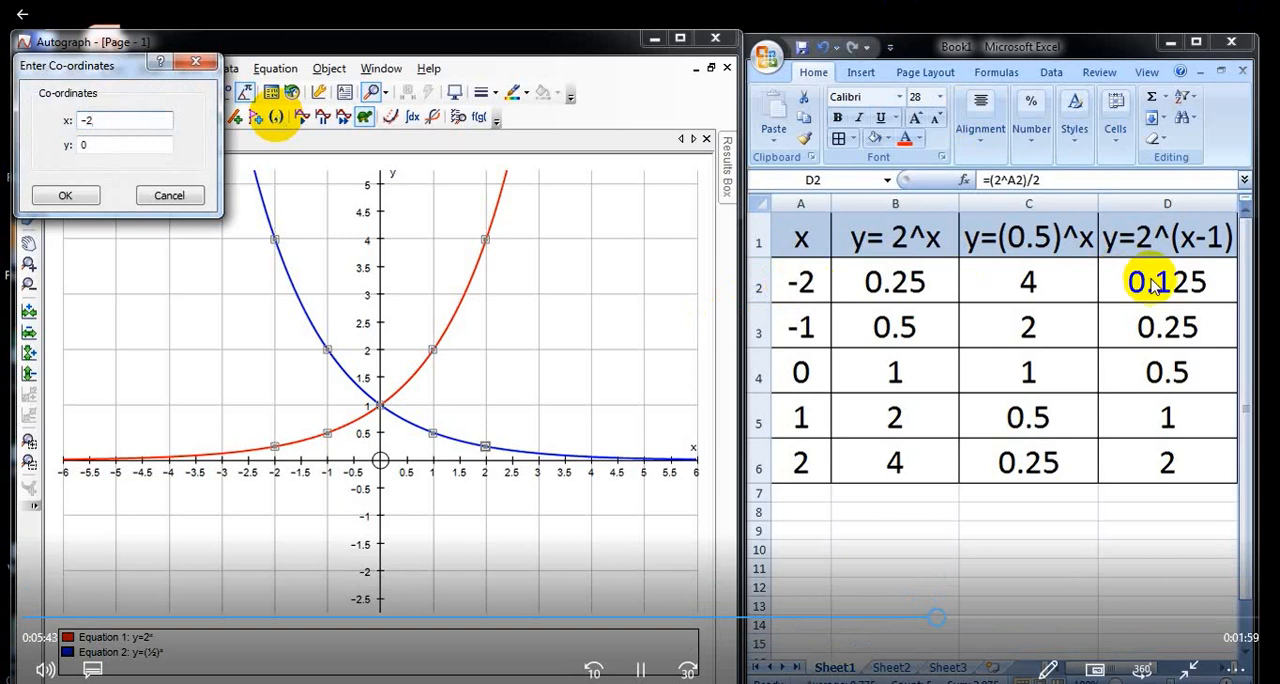
{"action": "key", "text": "Tab"}
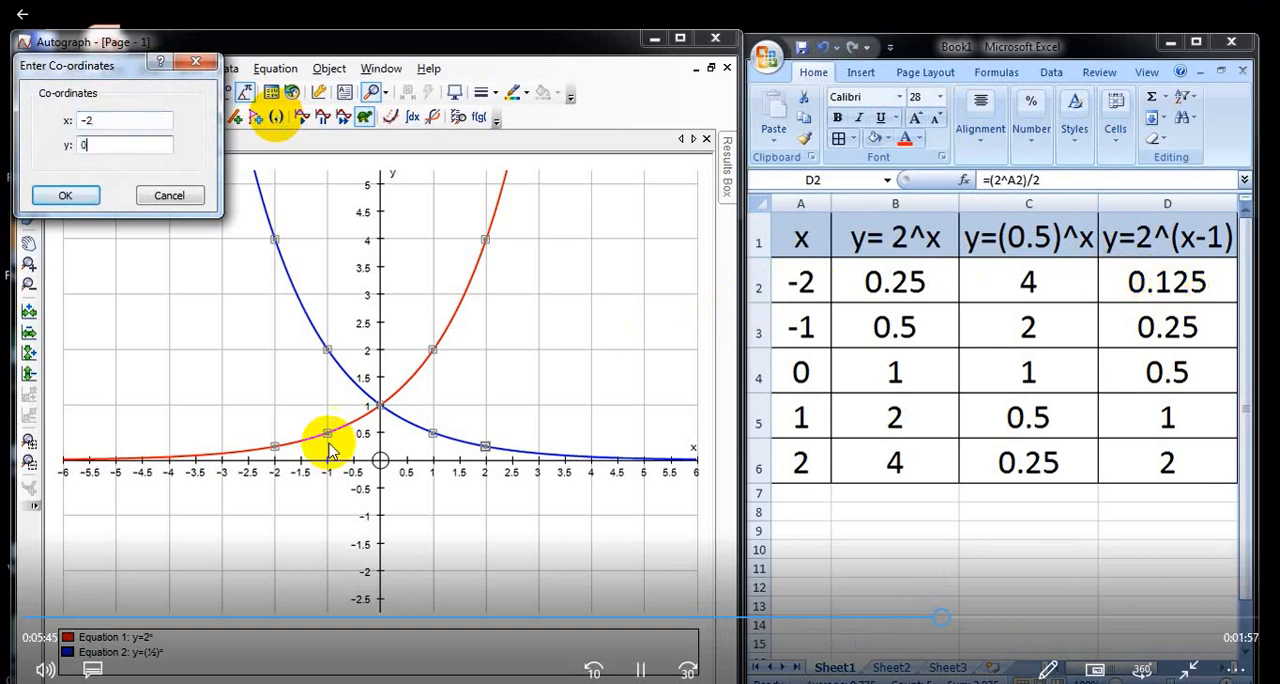
{"action": "type", "text": "0.125"}
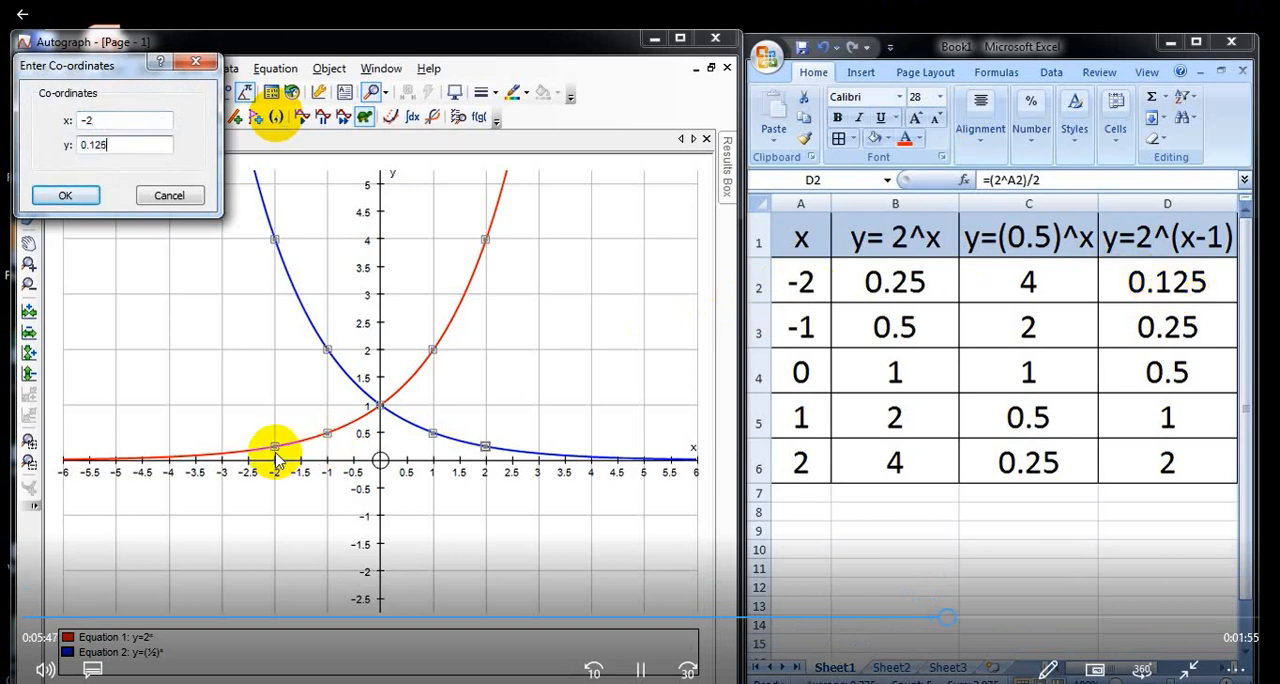
{"action": "key", "text": "Return"}
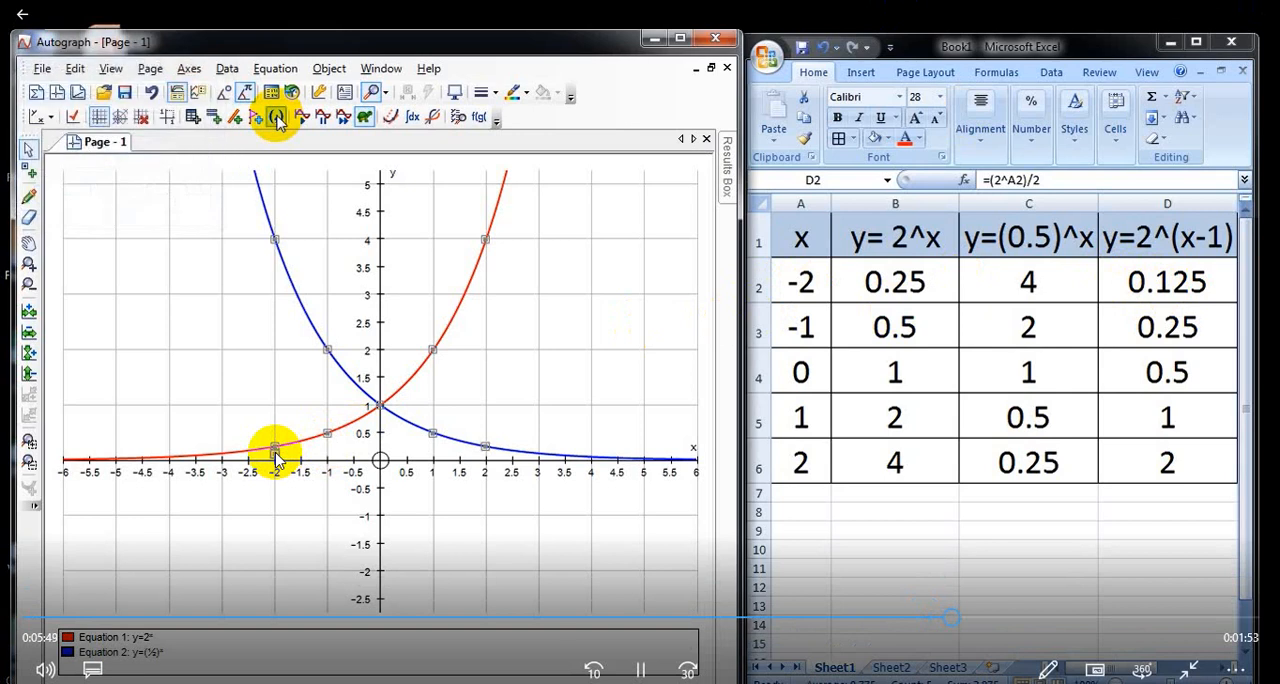
Step: Plot the second point of y = 2^(x-1) at x = -1, y = 0.25
{"action": "left_click", "coordinate": [277, 119]}
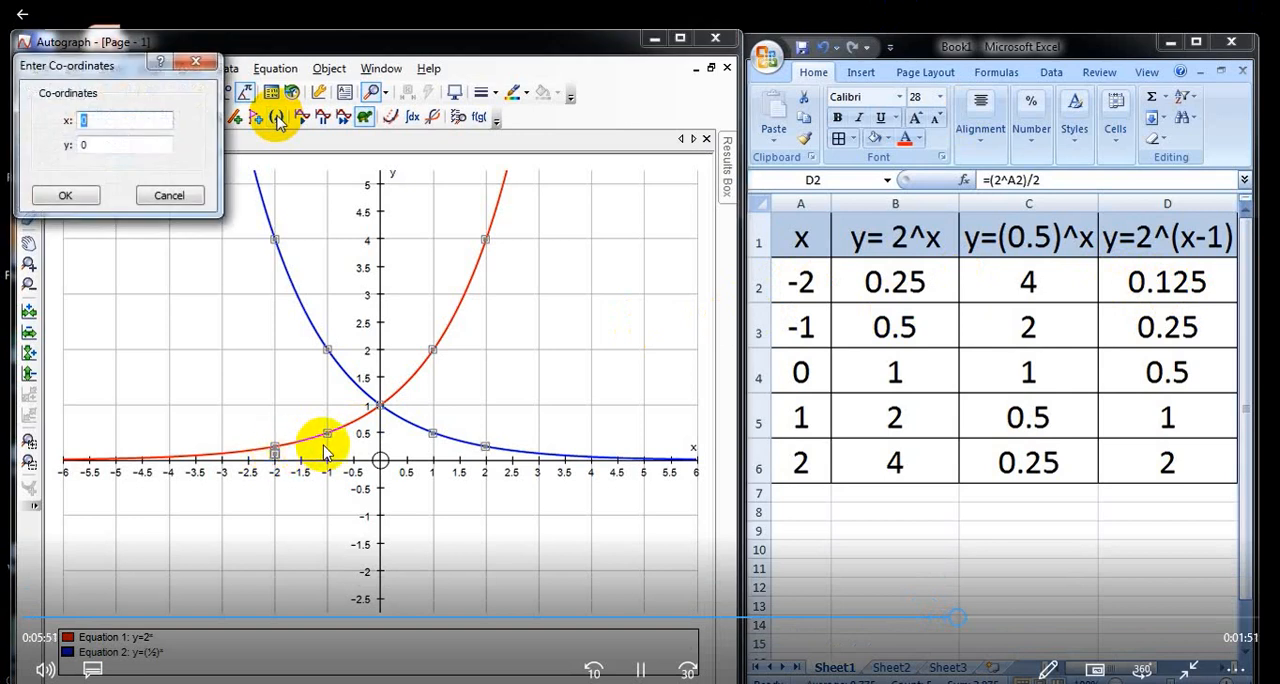
{"action": "type", "text": "-1"}
{"action": "key", "text": "Tab"}
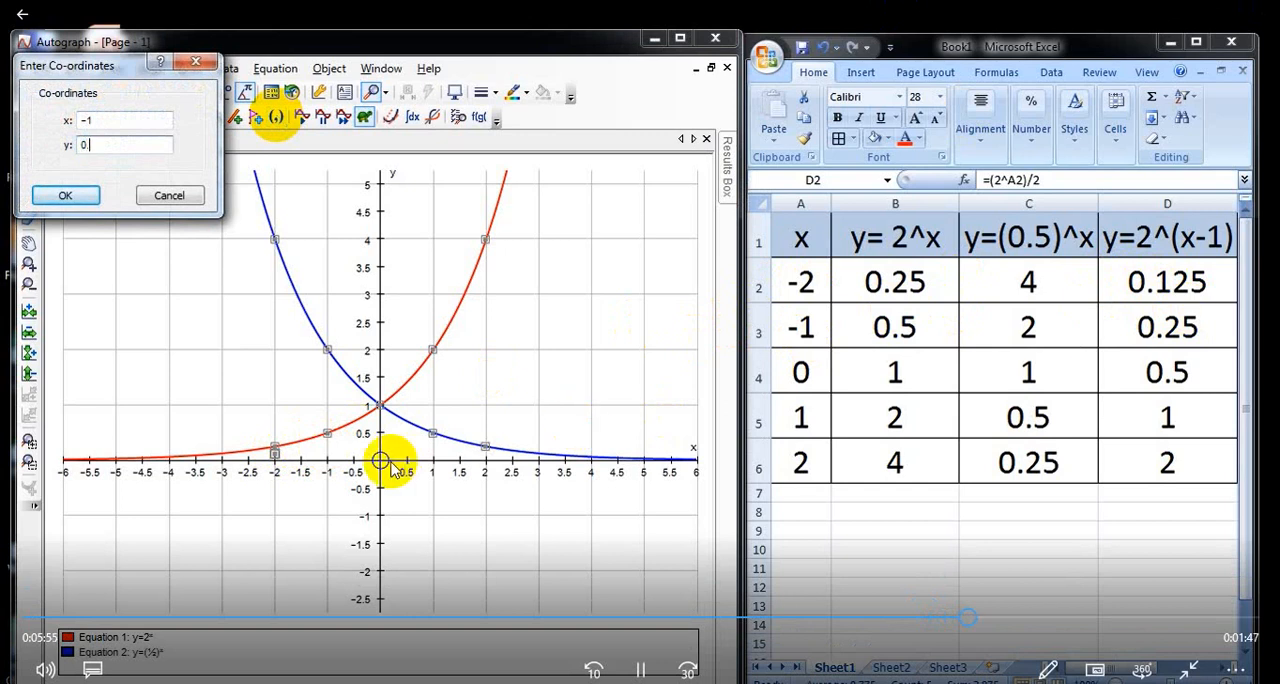
{"action": "type", "text": "0.25"}
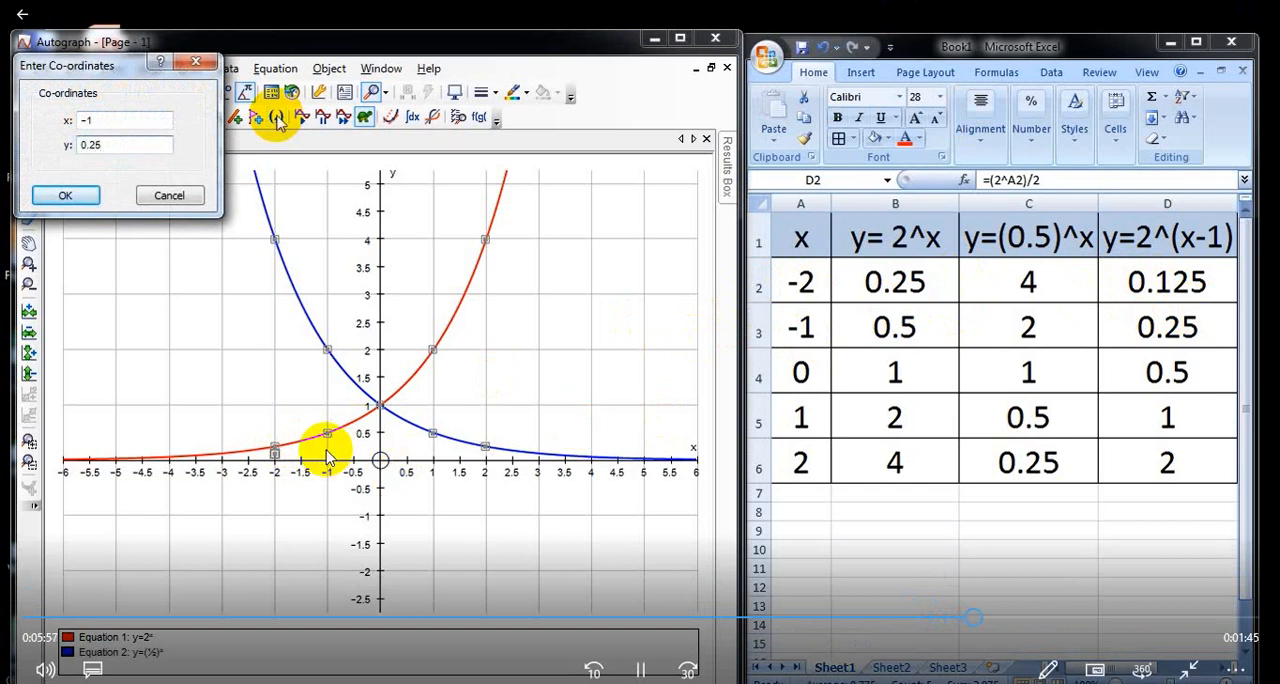
{"action": "key", "text": "Return"}
Step: Plot the third point of y = 2^(x-1) at x = 0, y = 0.5
{"action": "left_click", "coordinate": [277, 120]}
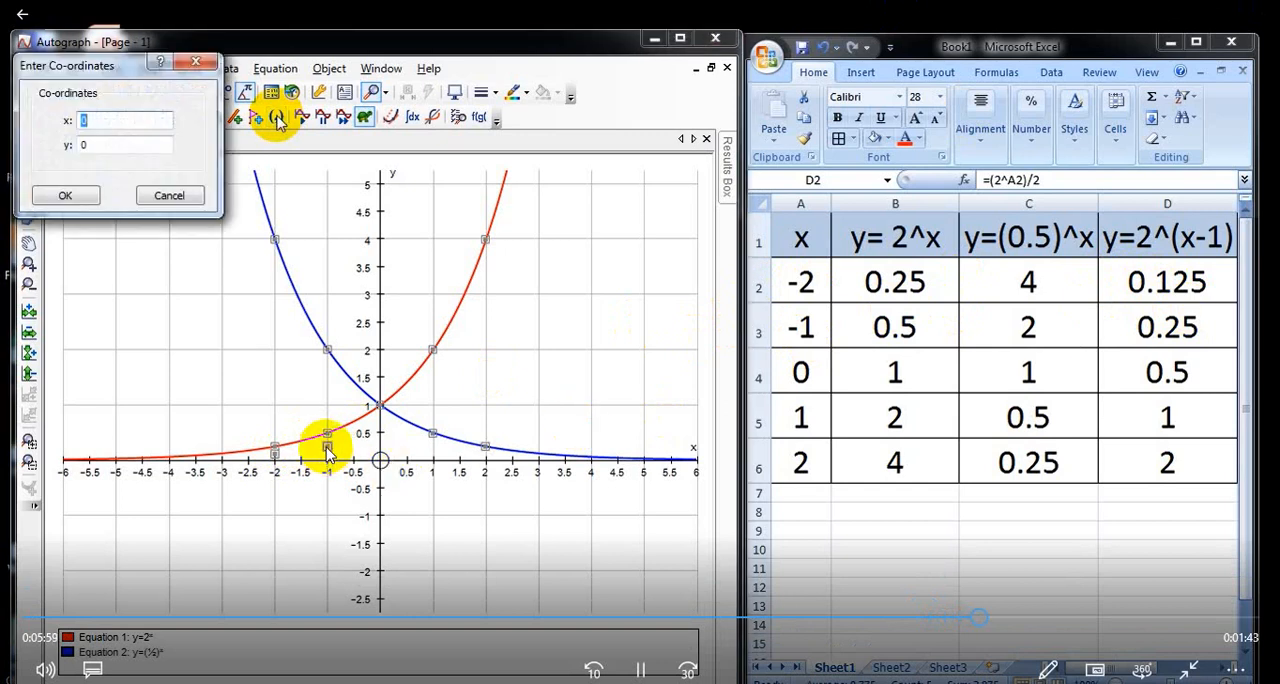
{"action": "type", "text": "0"}
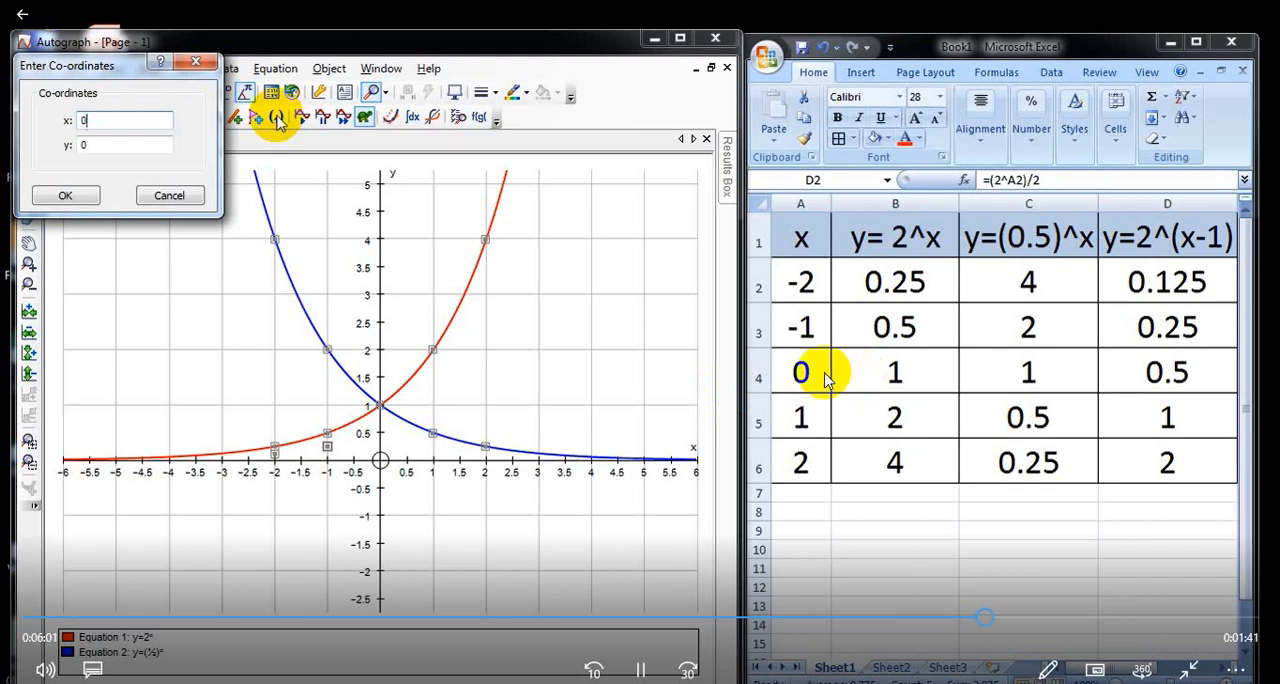
{"action": "key", "text": "Tab"}
{"action": "type", "text": "0."}
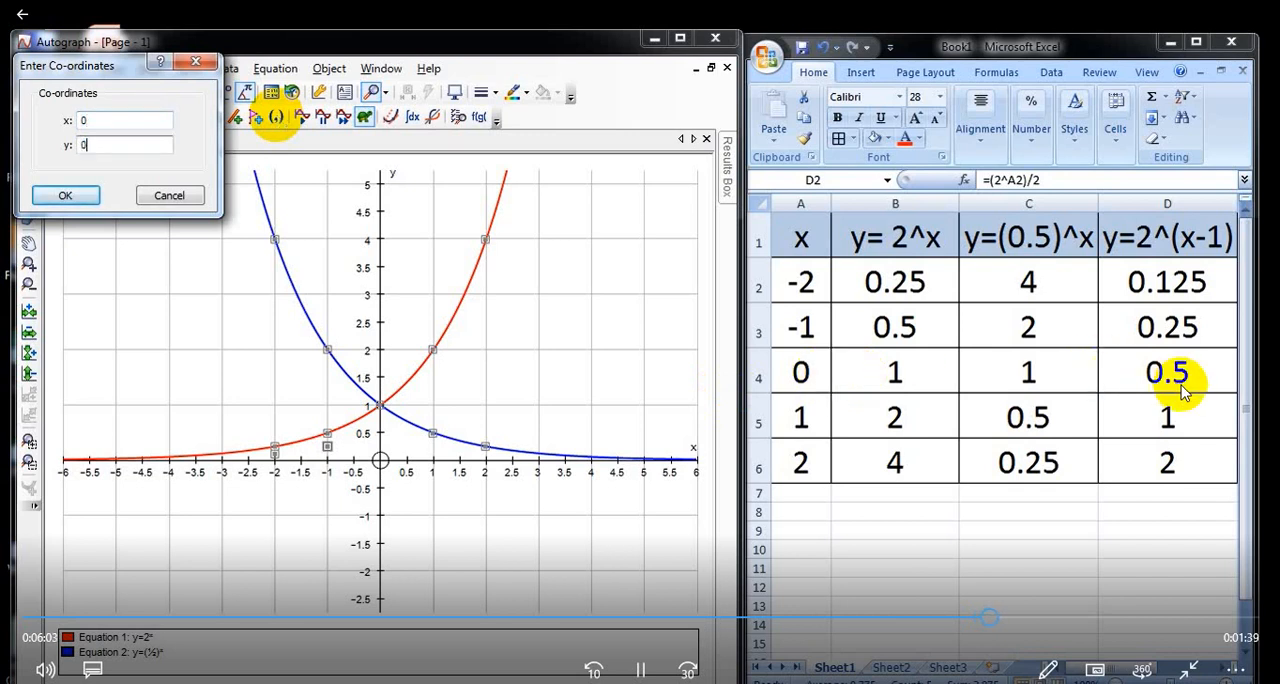
{"action": "type", "text": "5"}
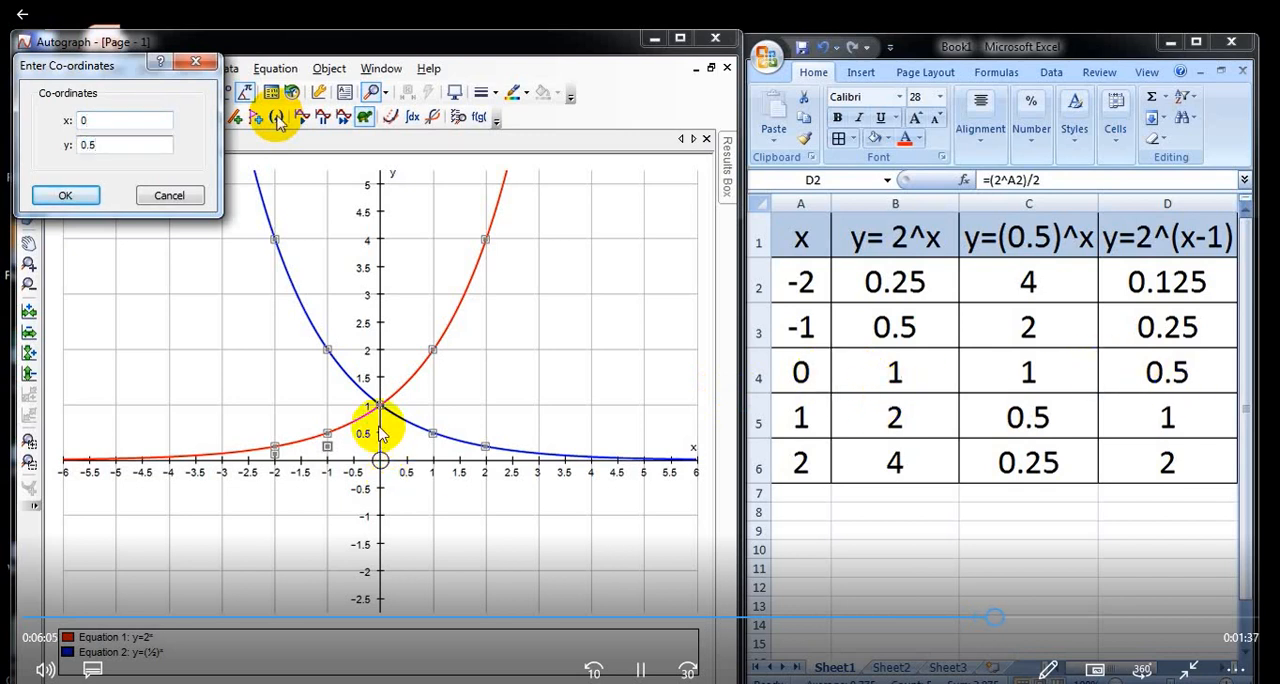
{"action": "key", "text": "Return"}
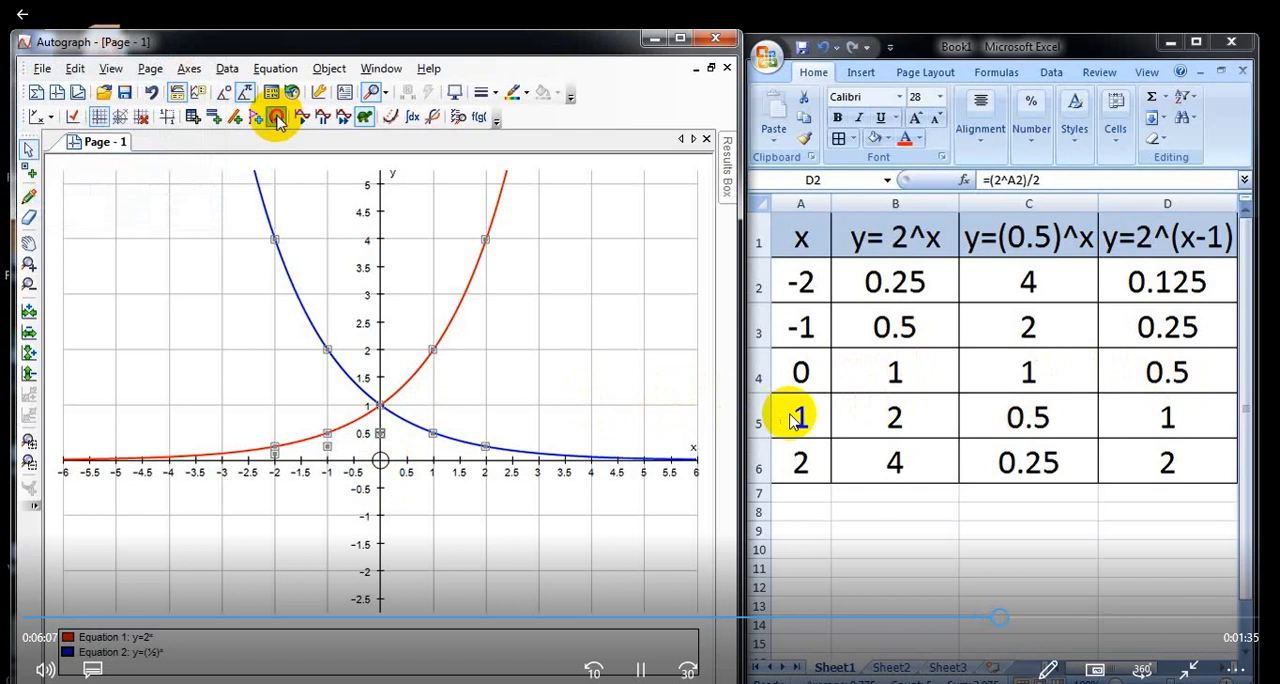
Step: Plot the fourth point of y = 2^(x-1) at x = 1, y = 1
{"action": "key", "text": "Return"}
{"action": "type", "text": "1"}
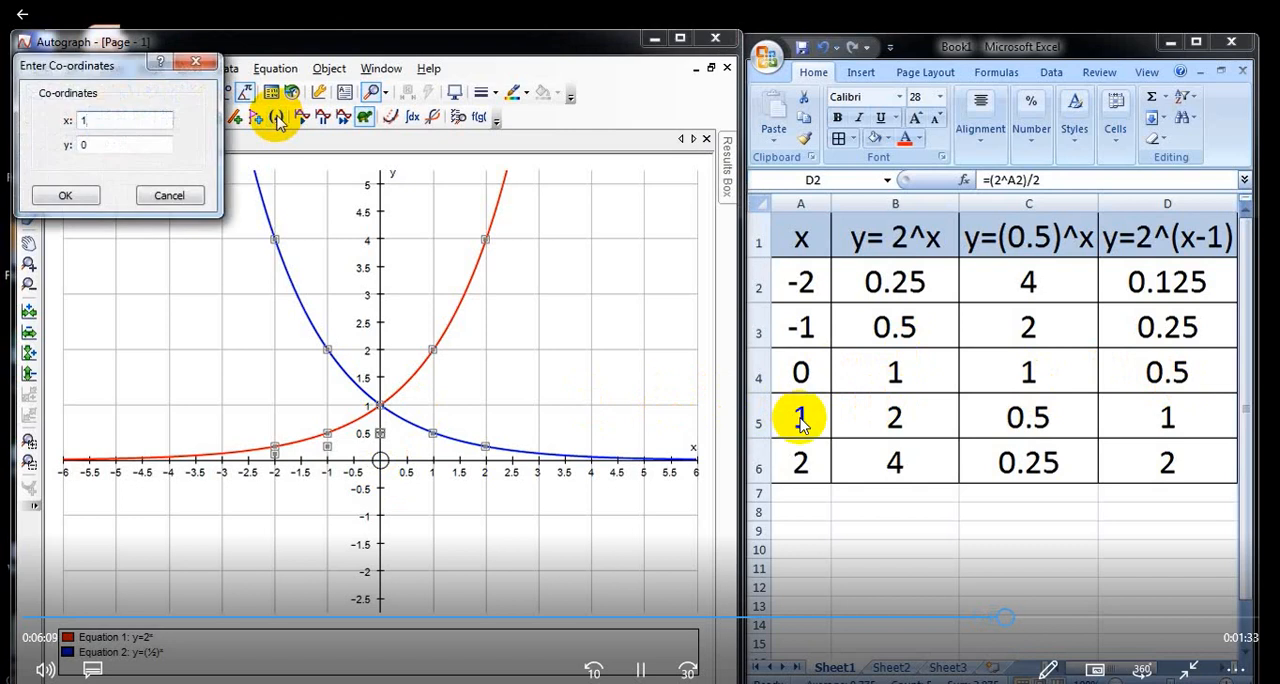
{"action": "key", "text": "Tab"}
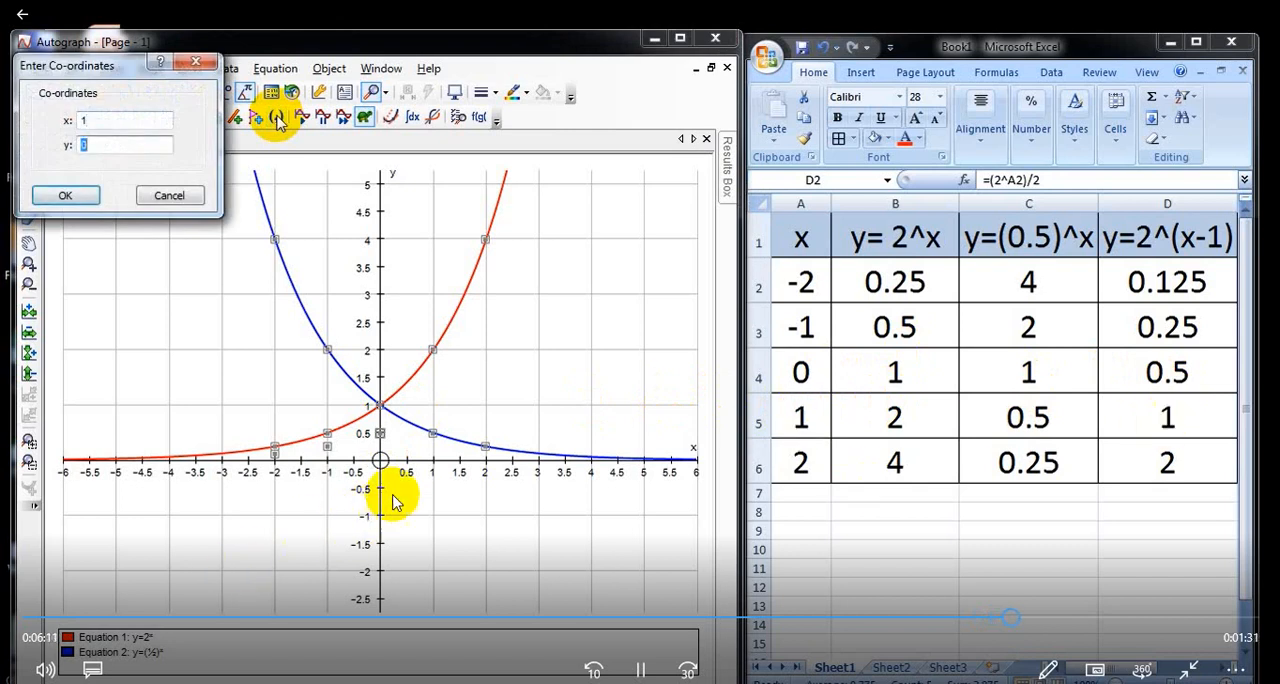
{"action": "type", "text": "1"}
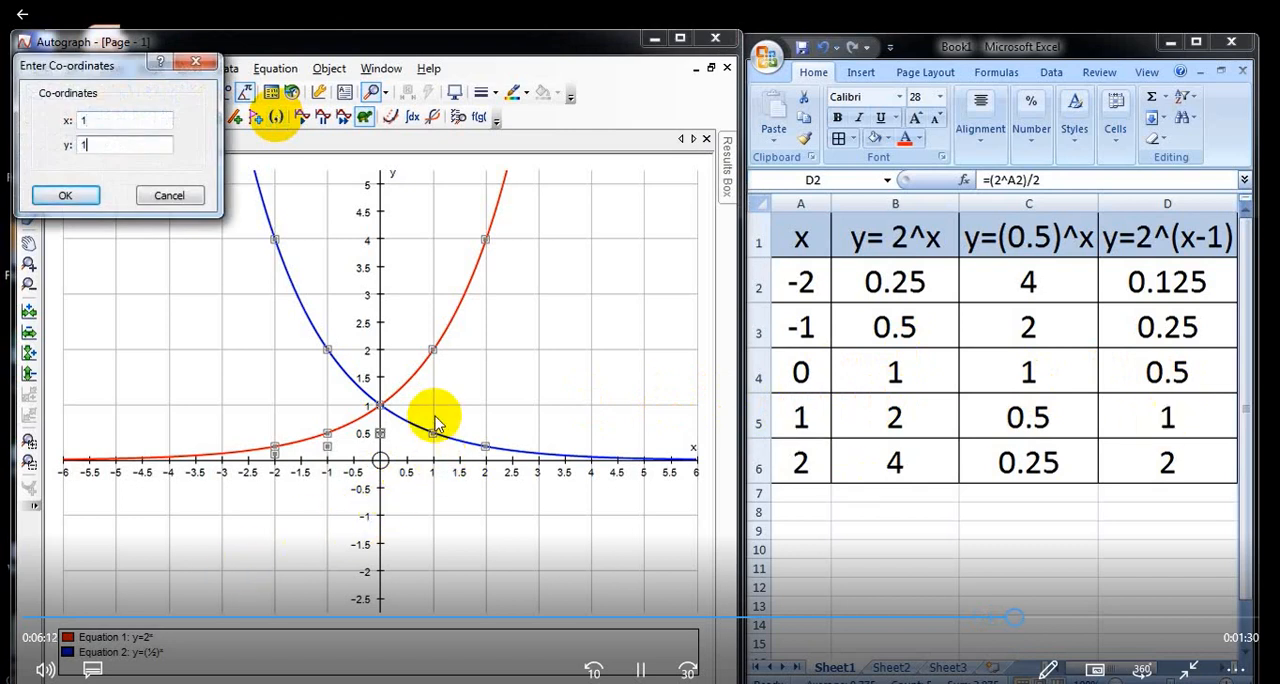
{"action": "key", "text": "Return"}
Step: Plot the last point of y = 2^(x-1) at x = 2, y = 2
{"action": "left_click", "coordinate": [277, 117]}
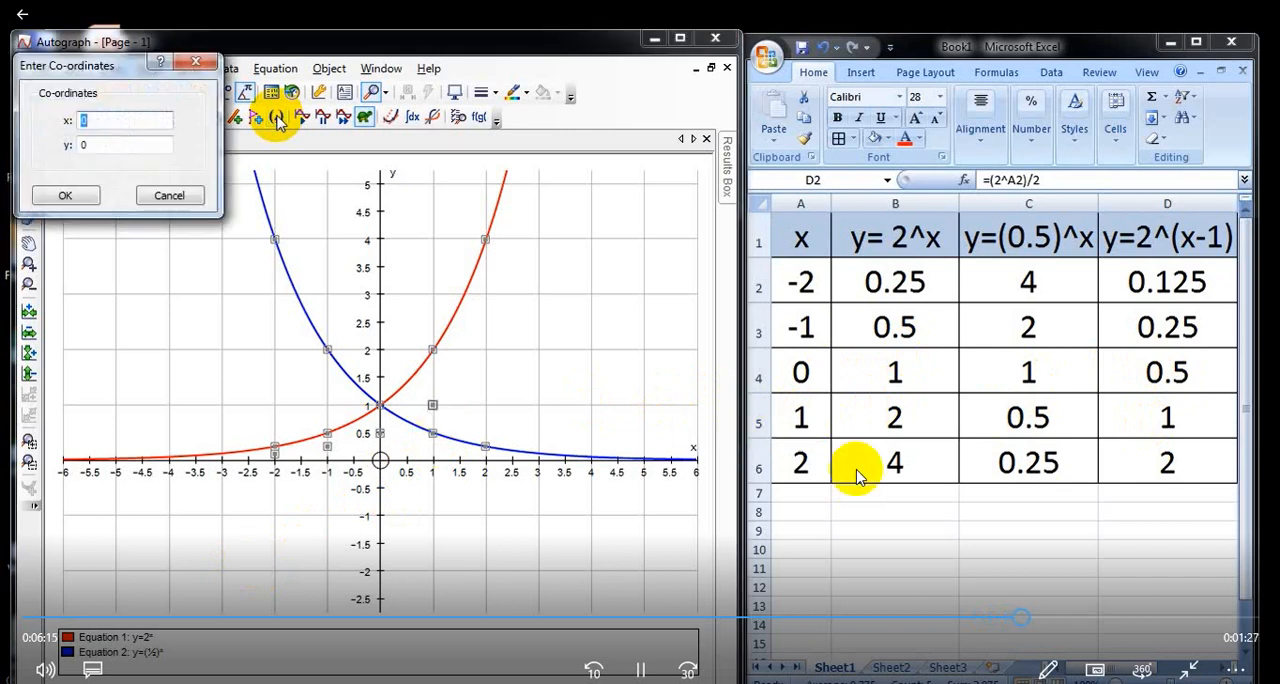
{"action": "type", "text": "2"}
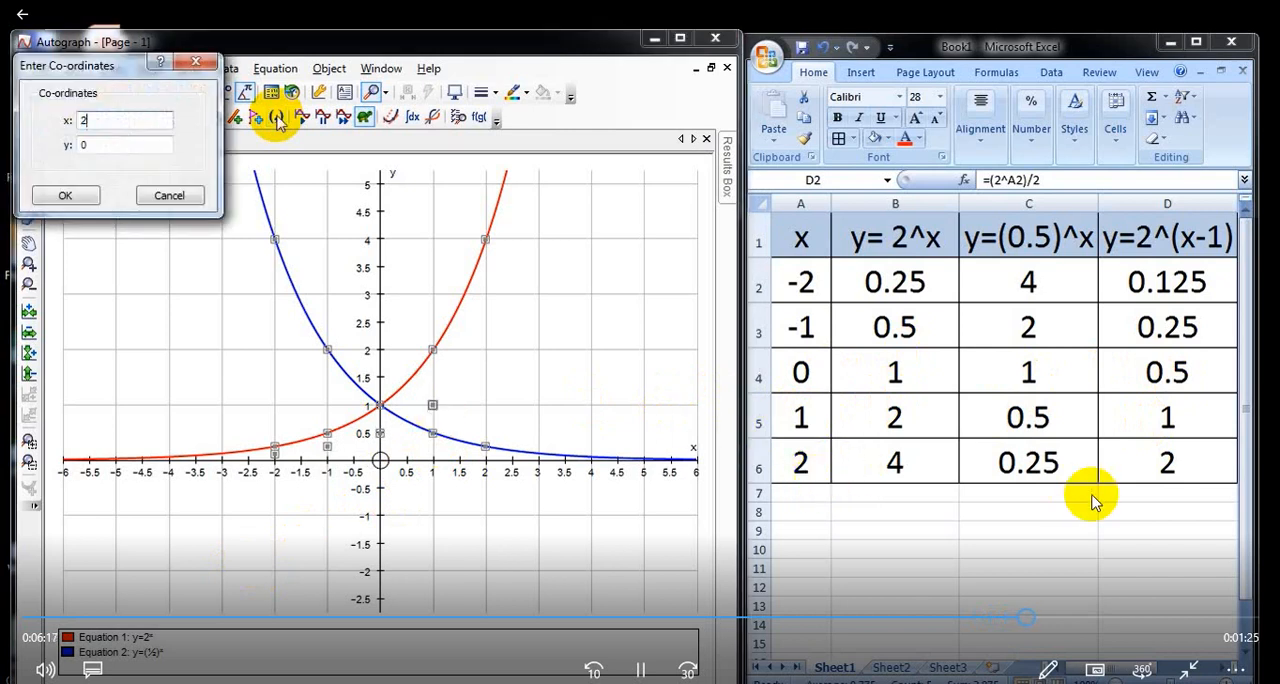
{"action": "key", "text": "Tab"}
{"action": "type", "text": "2"}
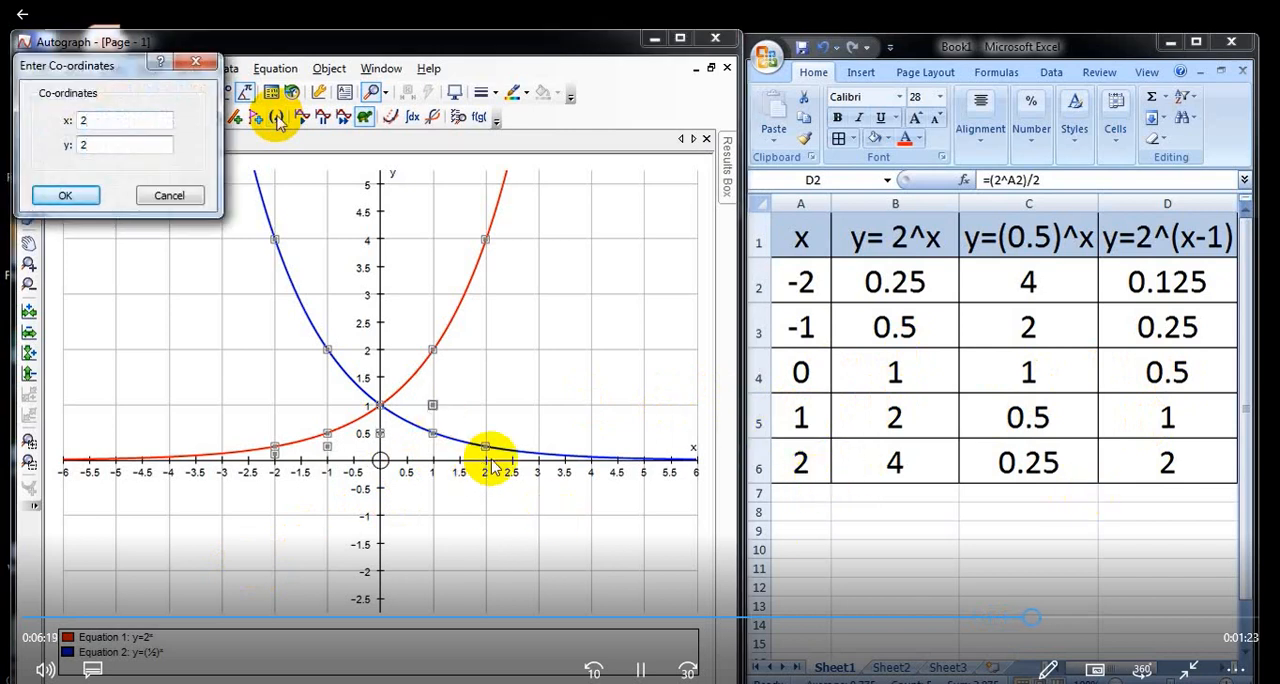
{"action": "key", "text": "Return"}
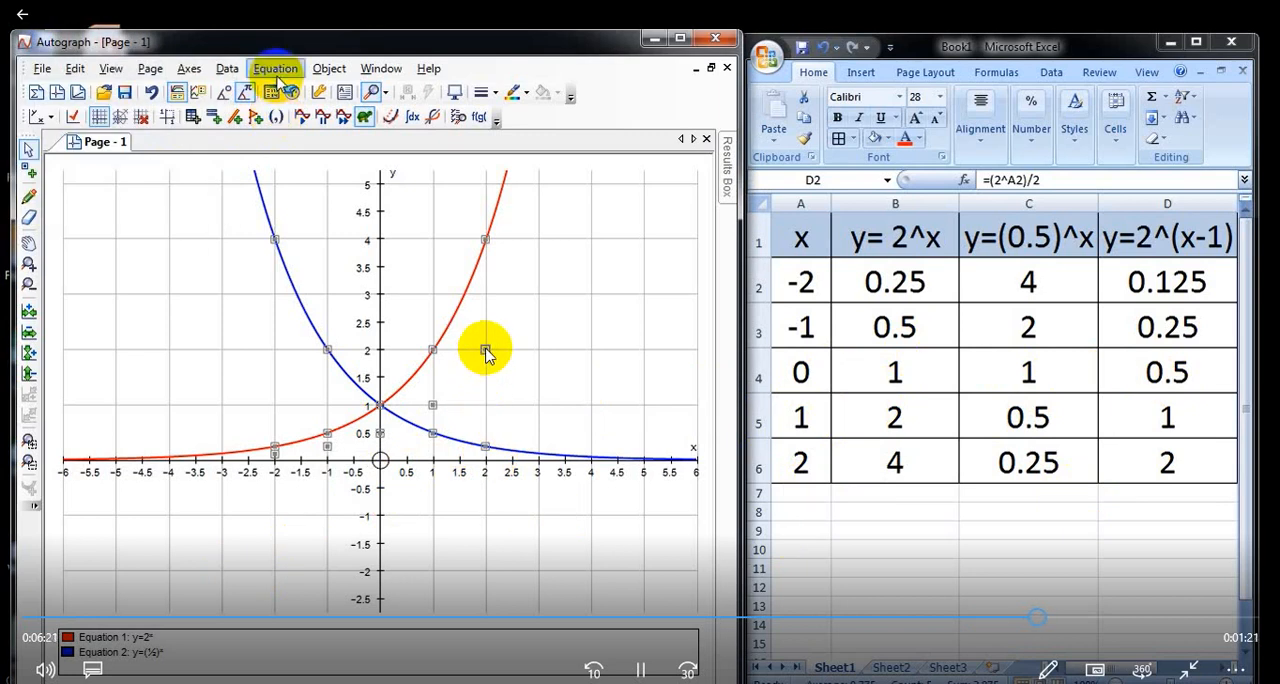
Step: Start a new equation and enter y=(2^x)/2 with x as a superscript exponent
{"action": "left_click", "coordinate": [275, 68]}
{"action": "left_click", "coordinate": [290, 91]}
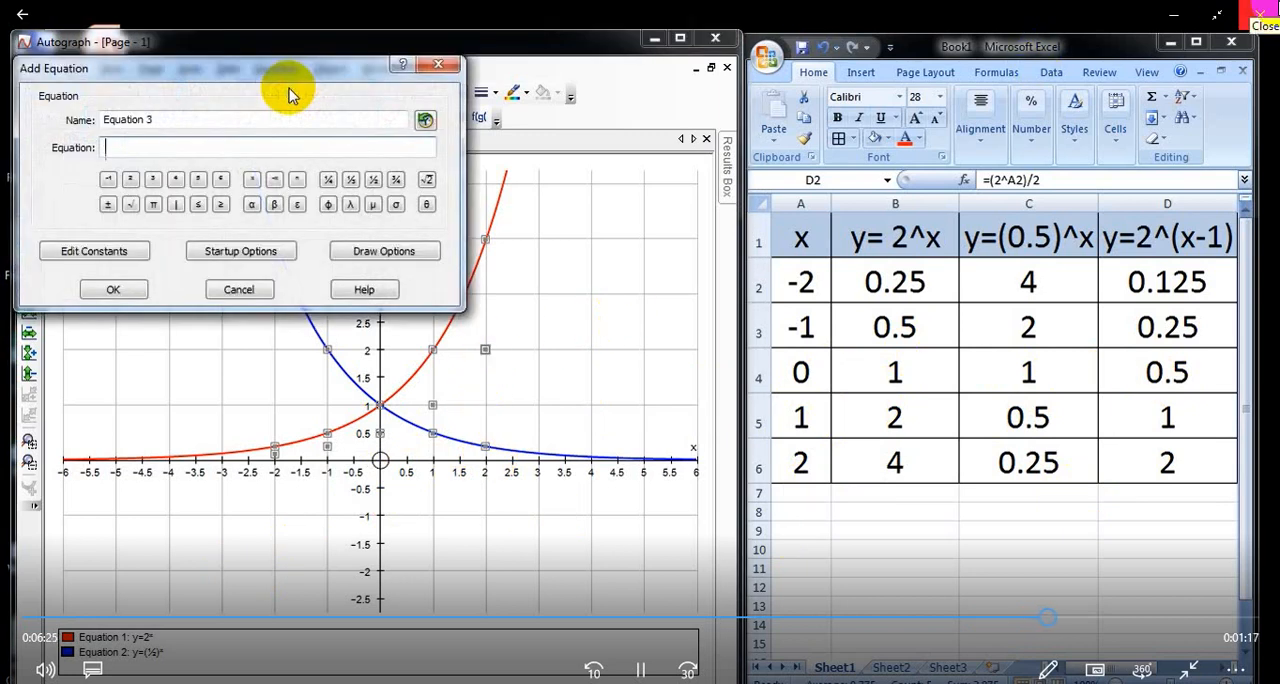
{"action": "type", "text": "y="}
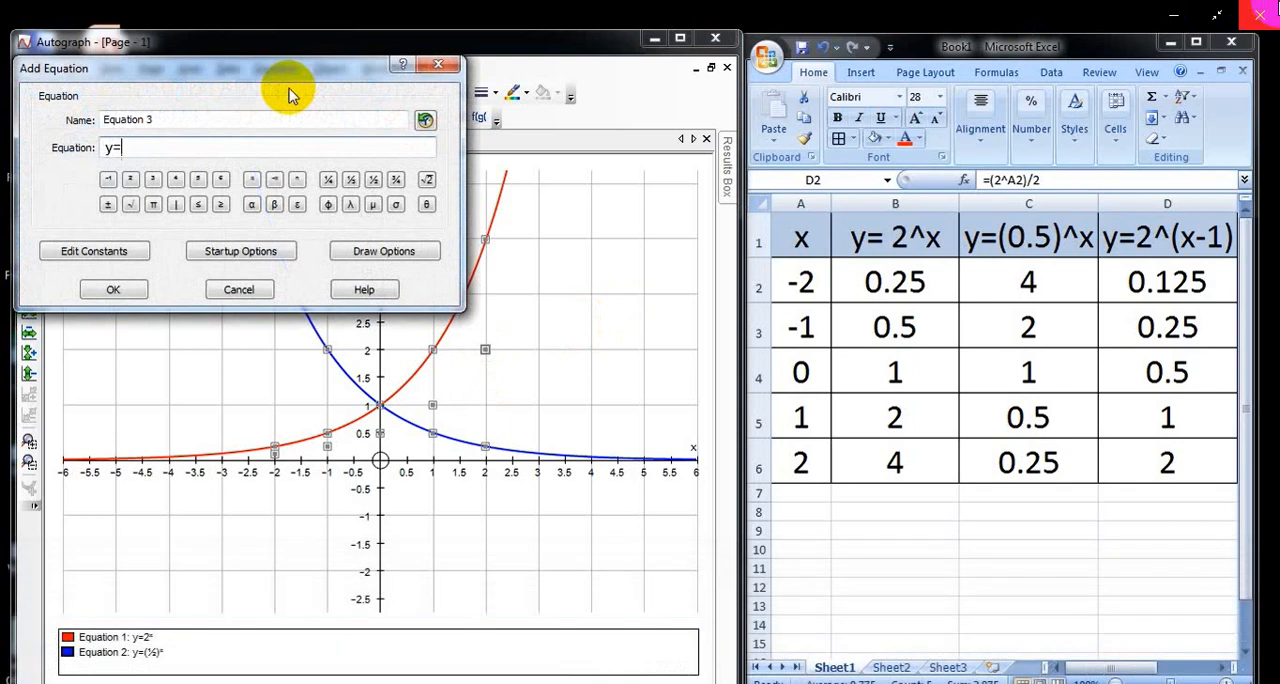
{"action": "type", "text": "(2)"}
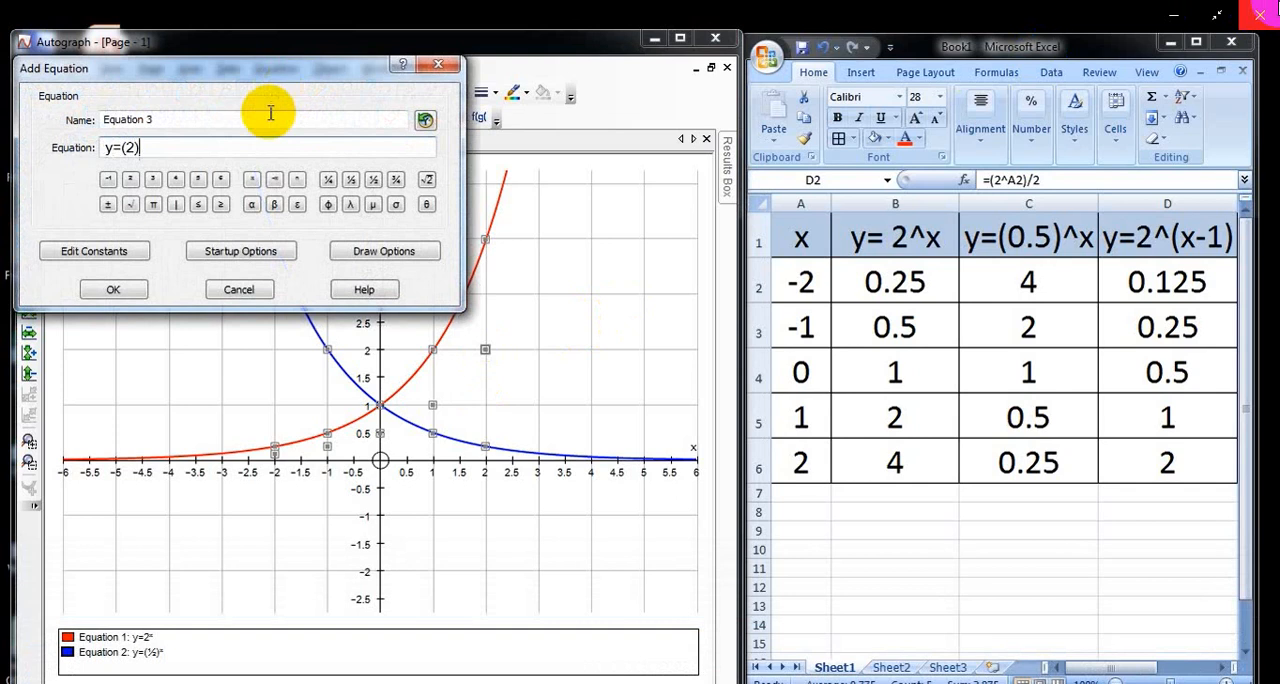
{"action": "left_click", "coordinate": [254, 181]}
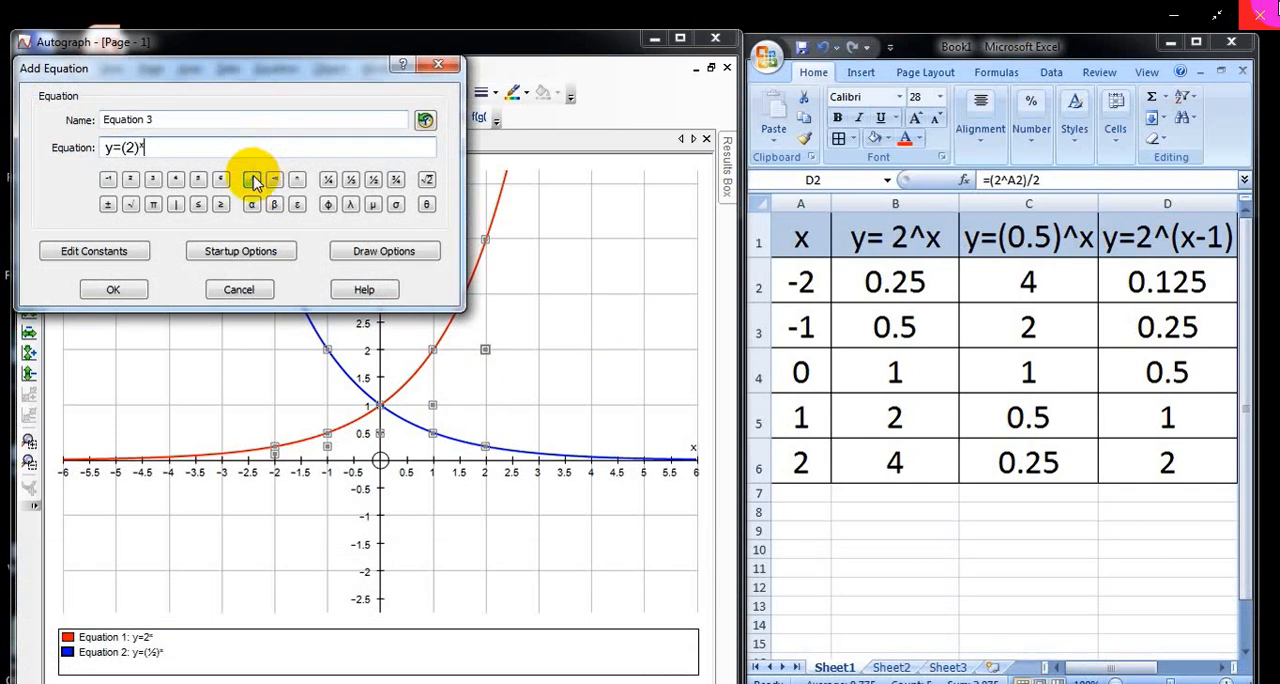
{"action": "type", "text": "/"}
{"action": "left_click", "coordinate": [255, 181]}
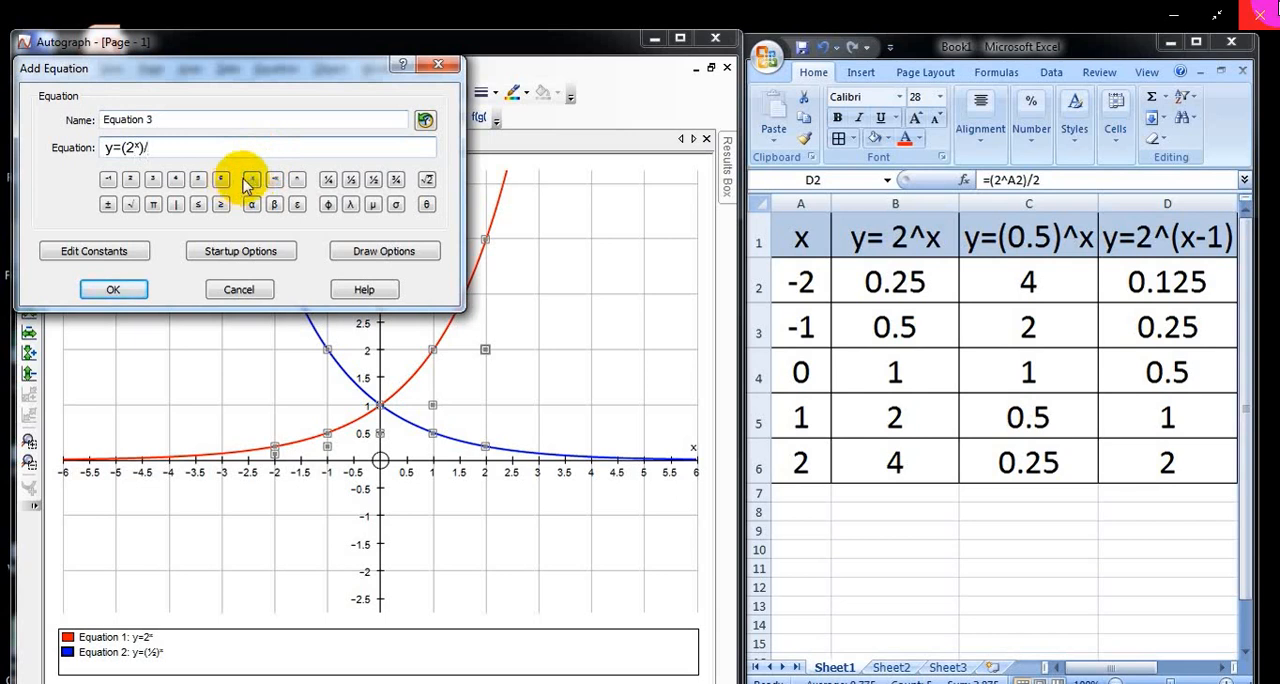
Step: Set the new equation's line thickness to 1½ pt and plot its curve
{"action": "left_click", "coordinate": [365, 253]}
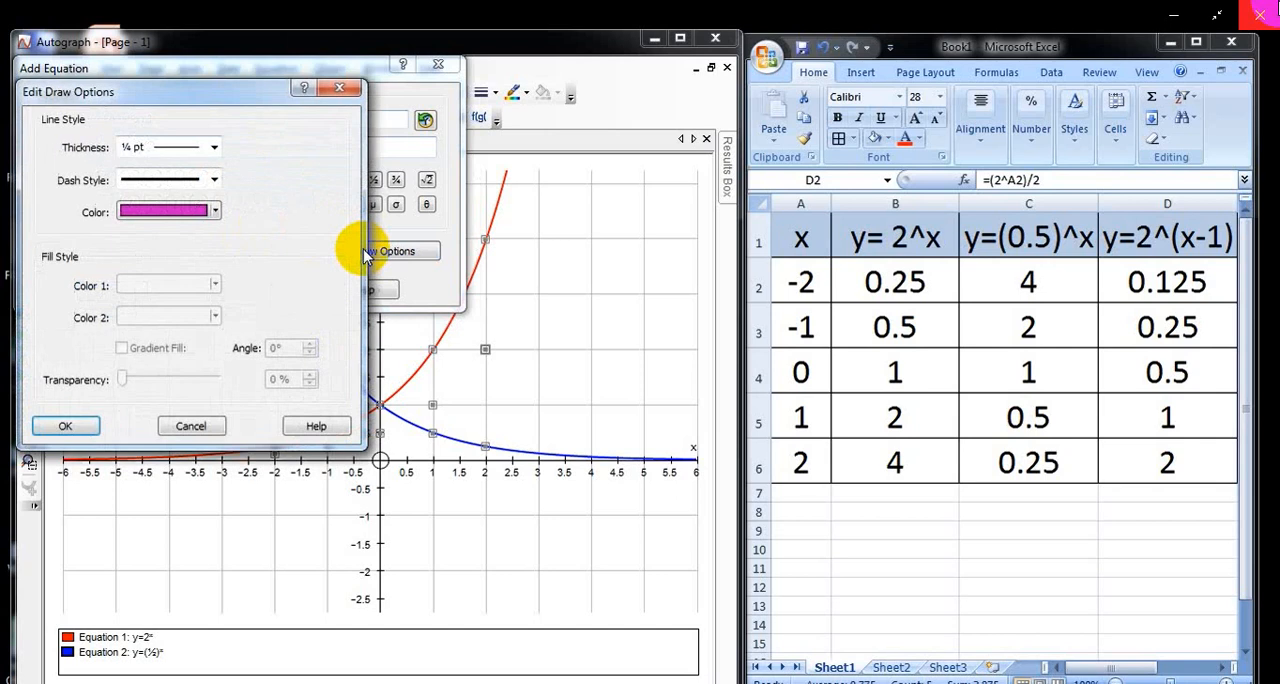
{"action": "left_click", "coordinate": [213, 147]}
{"action": "left_click", "coordinate": [212, 226]}
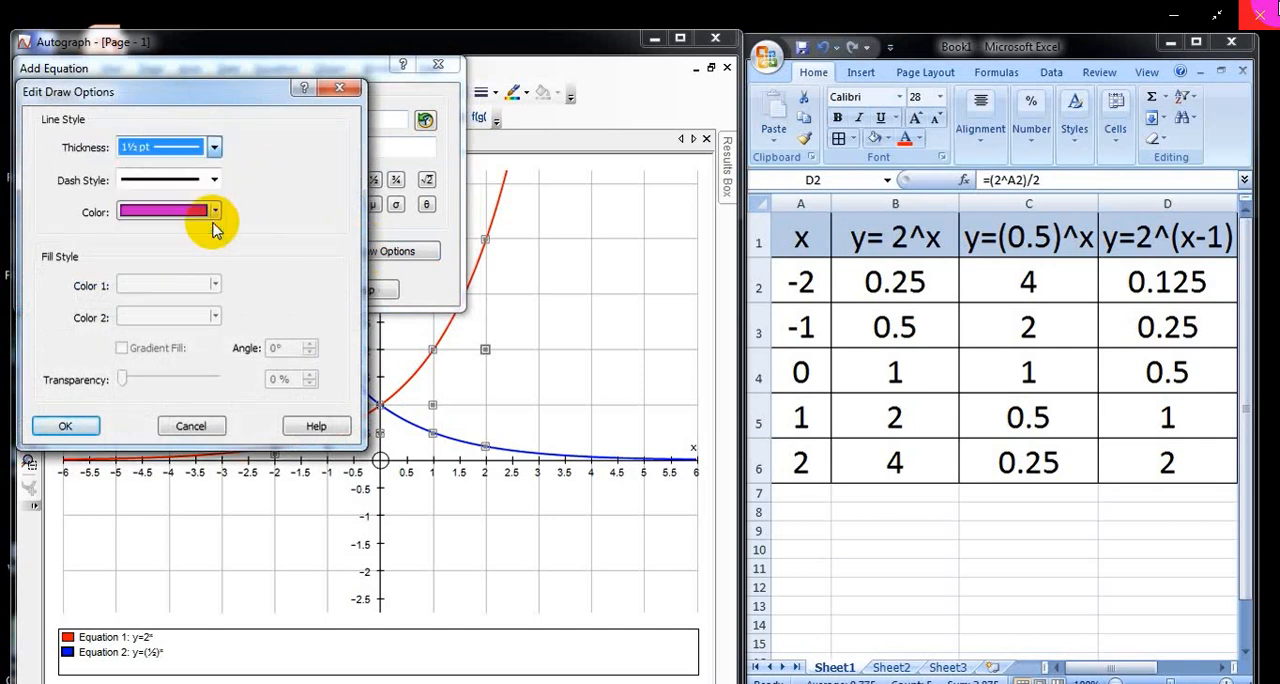
{"action": "left_click", "coordinate": [80, 424]}
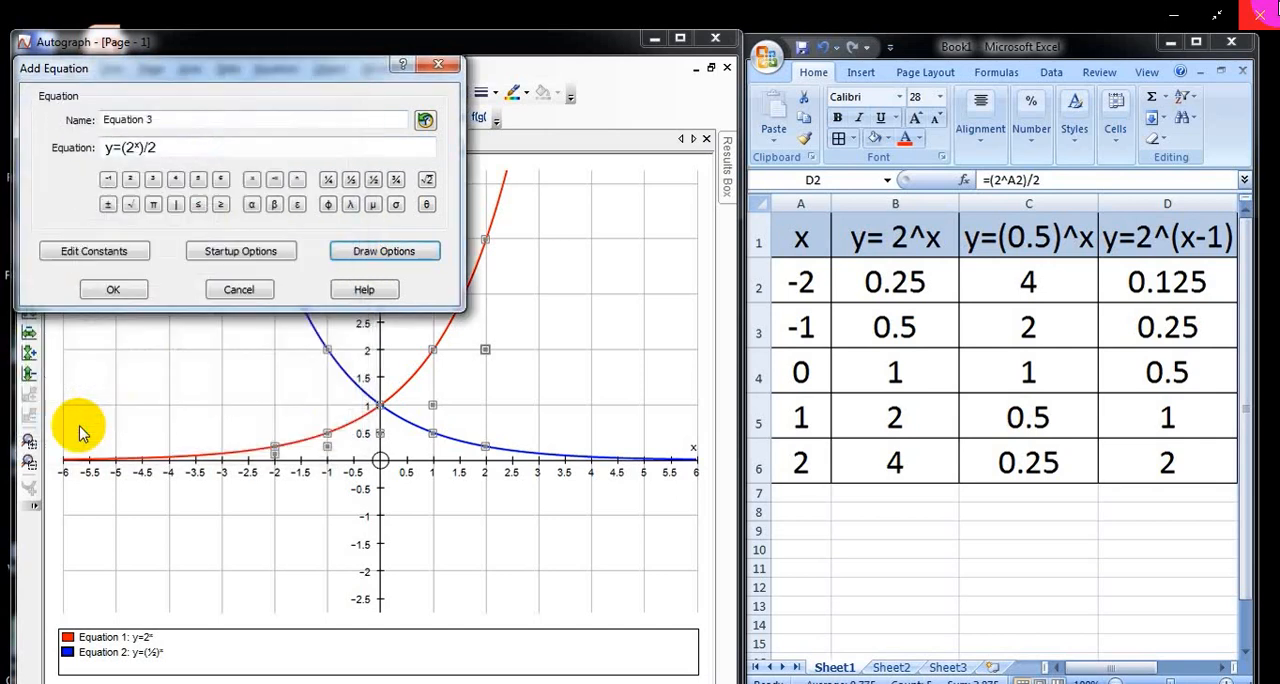
{"action": "left_click", "coordinate": [118, 290]}
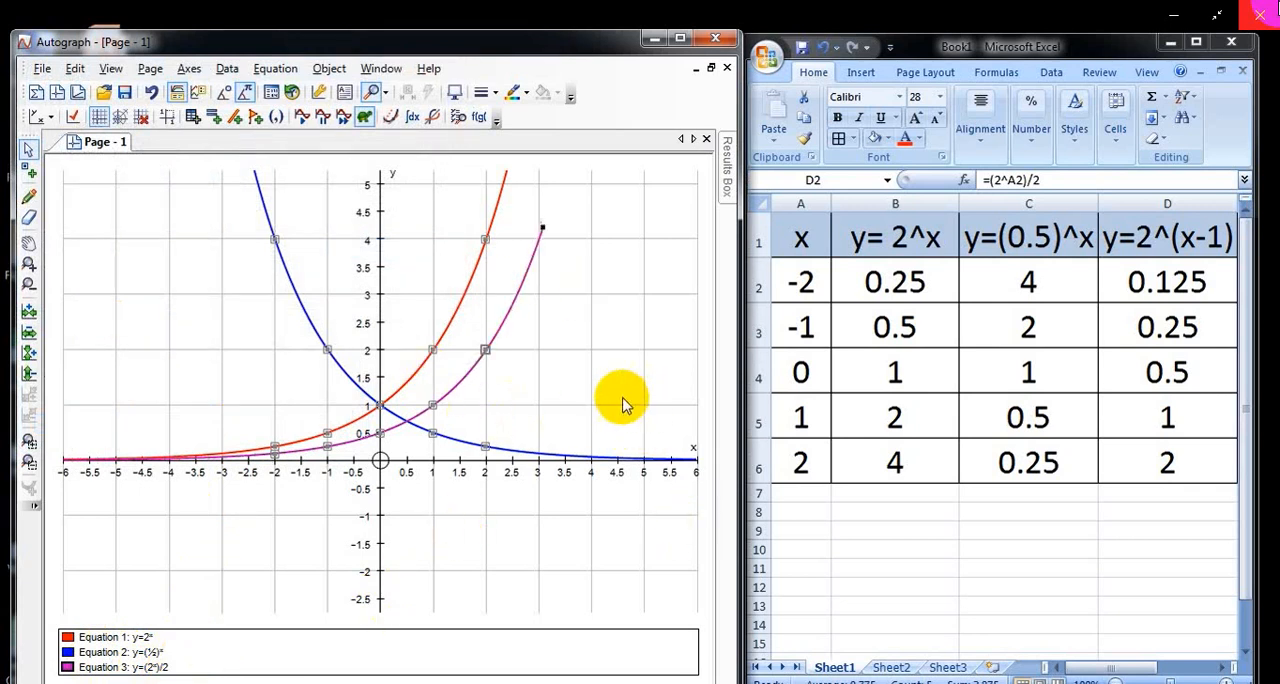
{"action": "left_click", "coordinate": [30, 243]}
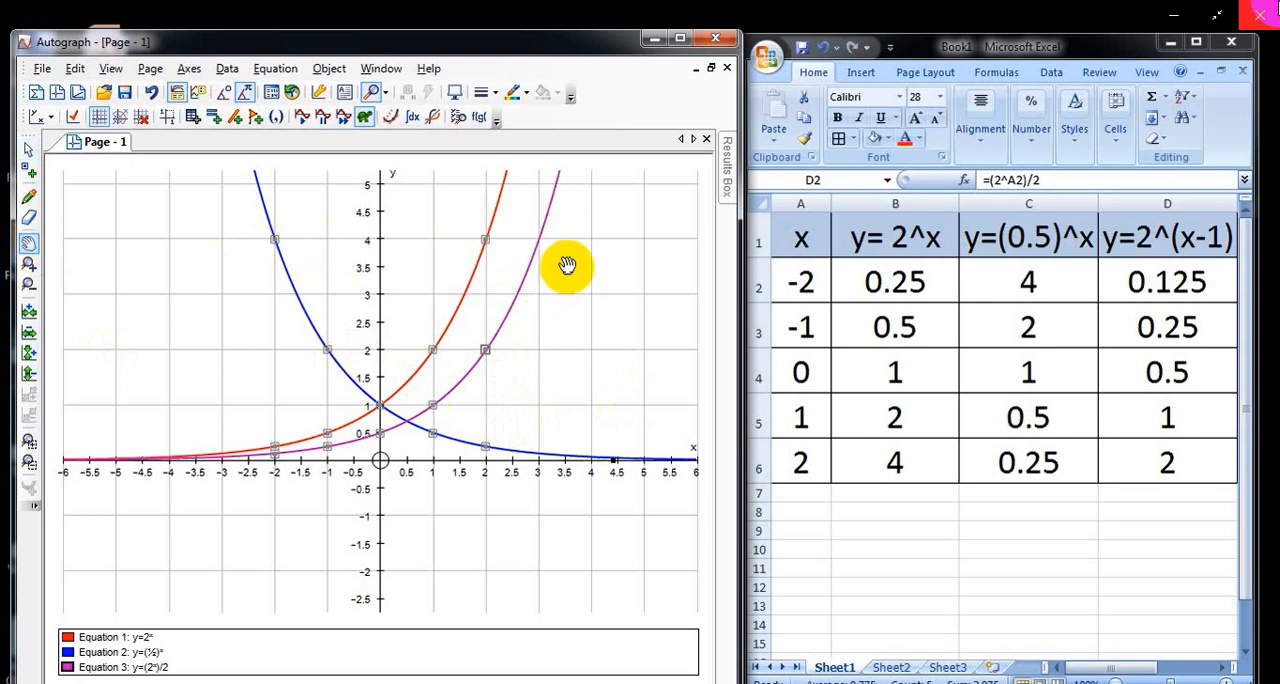
{"action": "left_click_drag", "start_coordinate": [566, 266], "coordinate": [563, 409]}
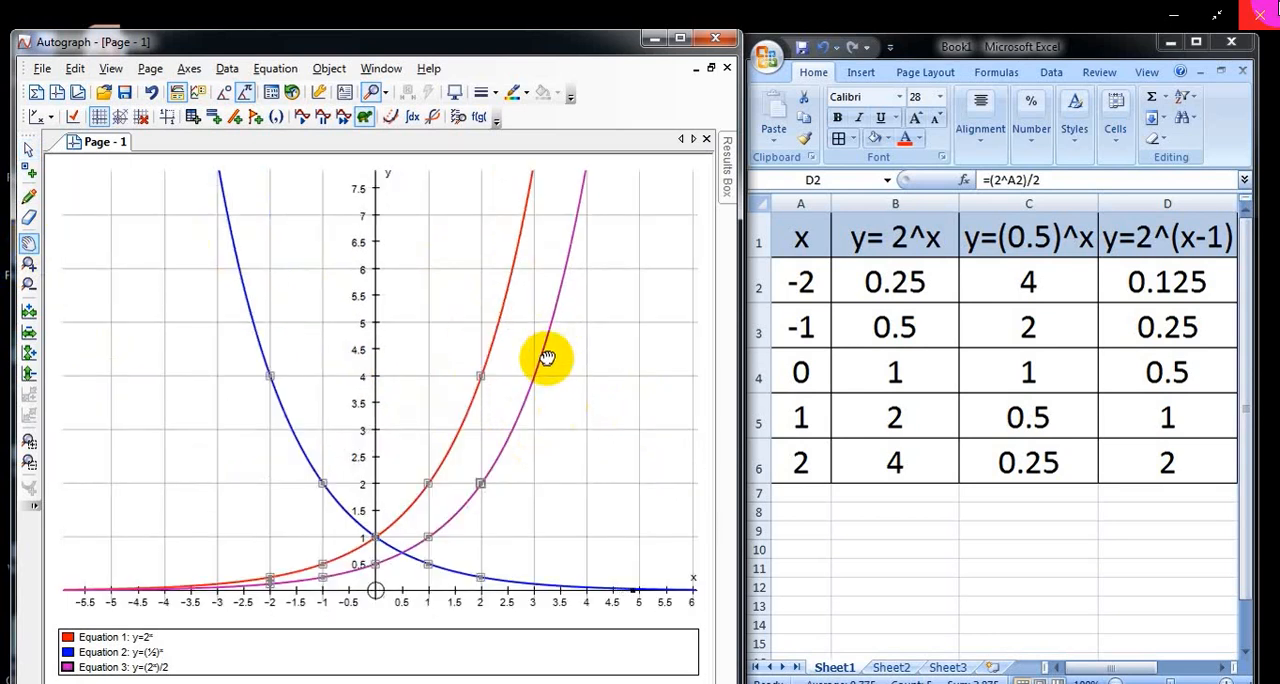
{"action": "left_click_drag", "start_coordinate": [543, 357], "coordinate": [492, 292]}
{"action": "left_click_drag", "start_coordinate": [523, 349], "coordinate": [535, 276]}
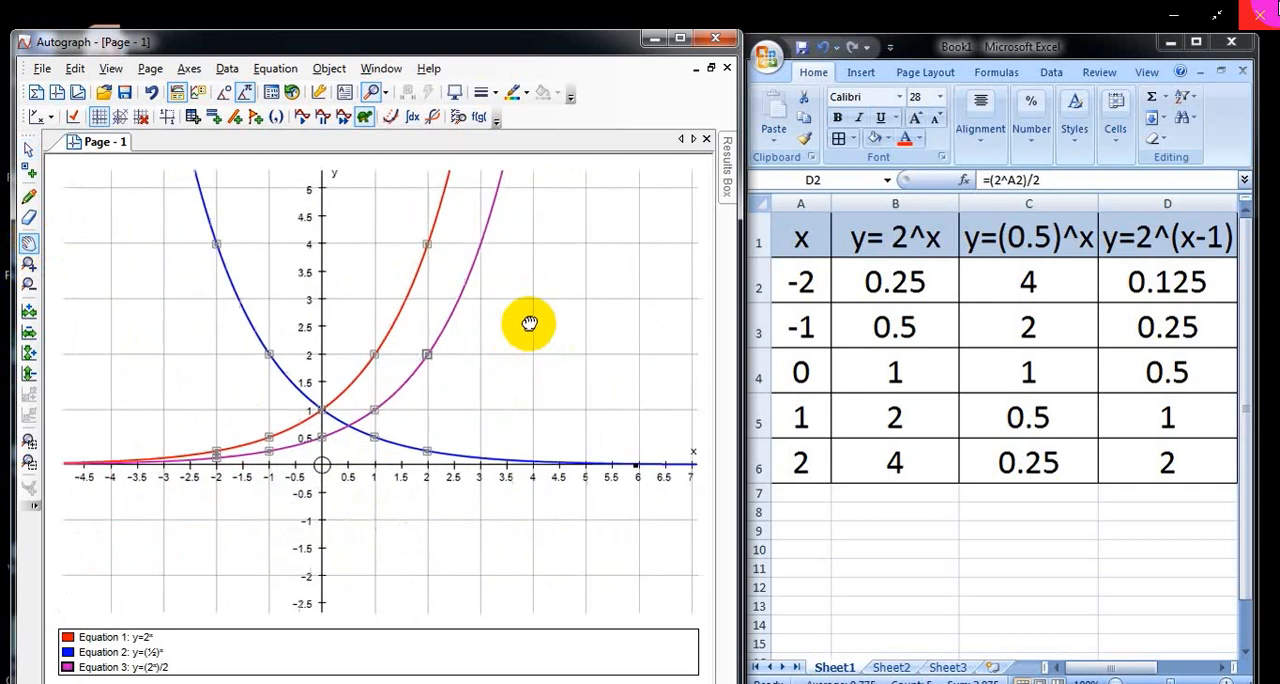
{"action": "left_click_drag", "start_coordinate": [538, 379], "coordinate": [594, 297]}
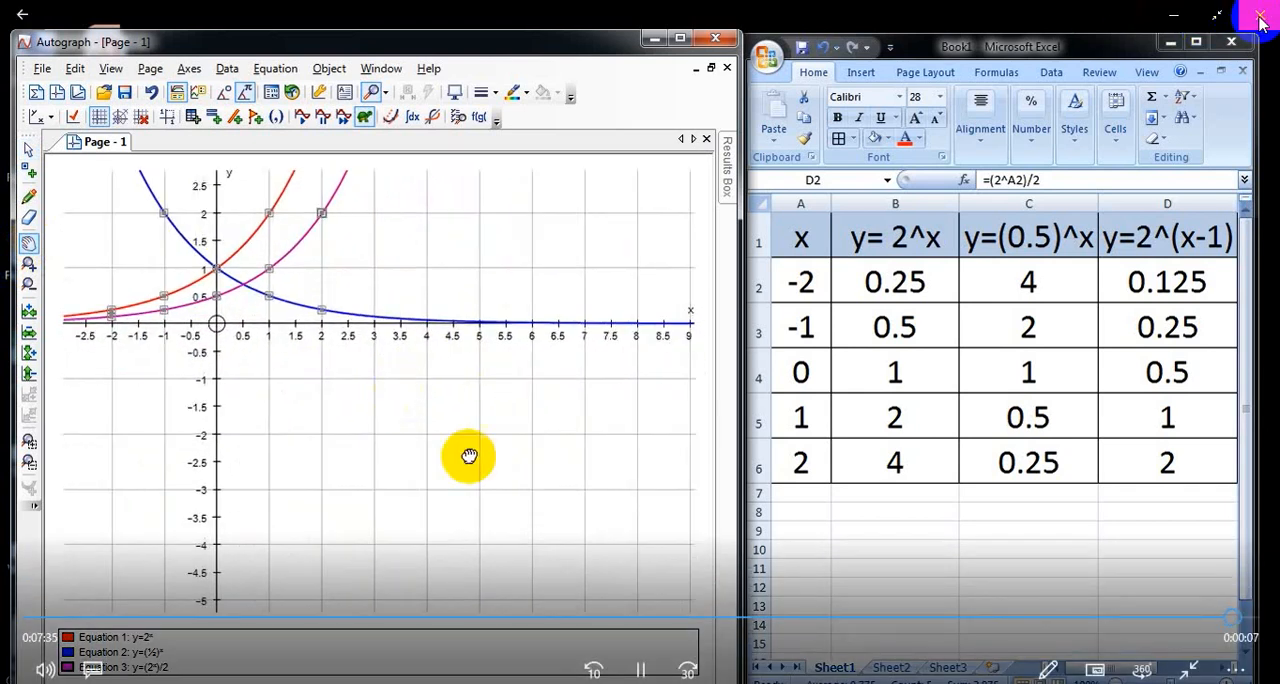
{"action": "left_click", "coordinate": [1260, 20]}
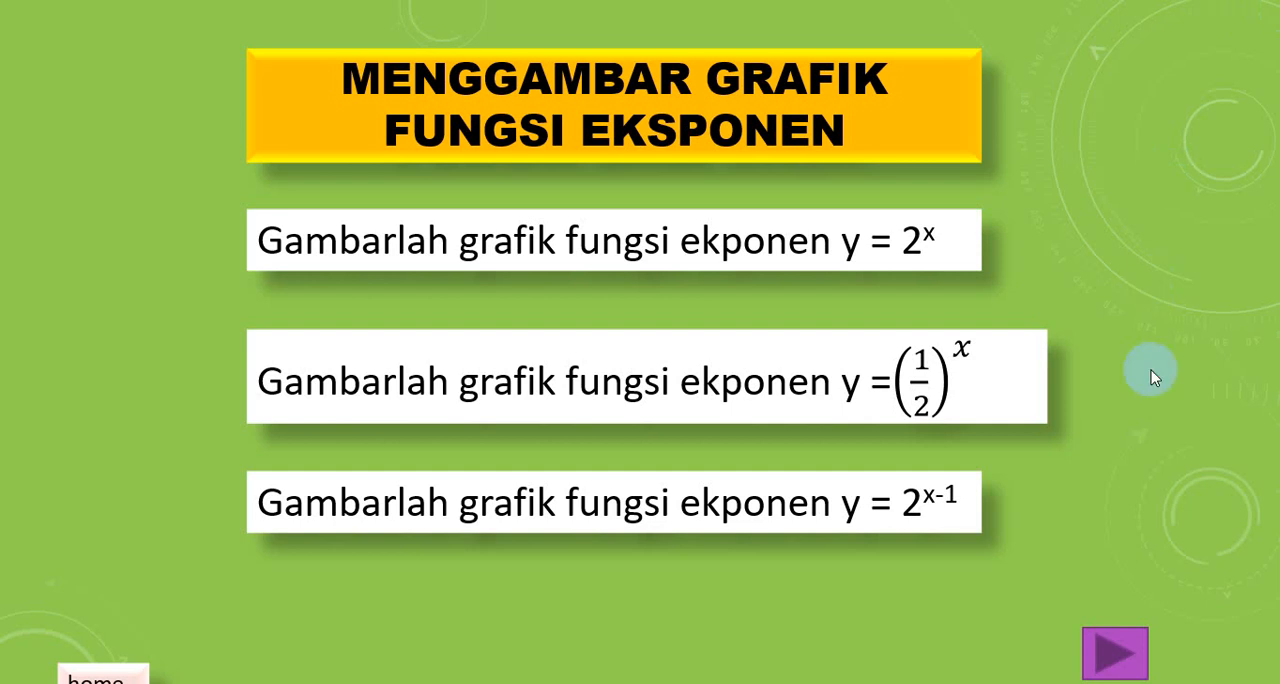
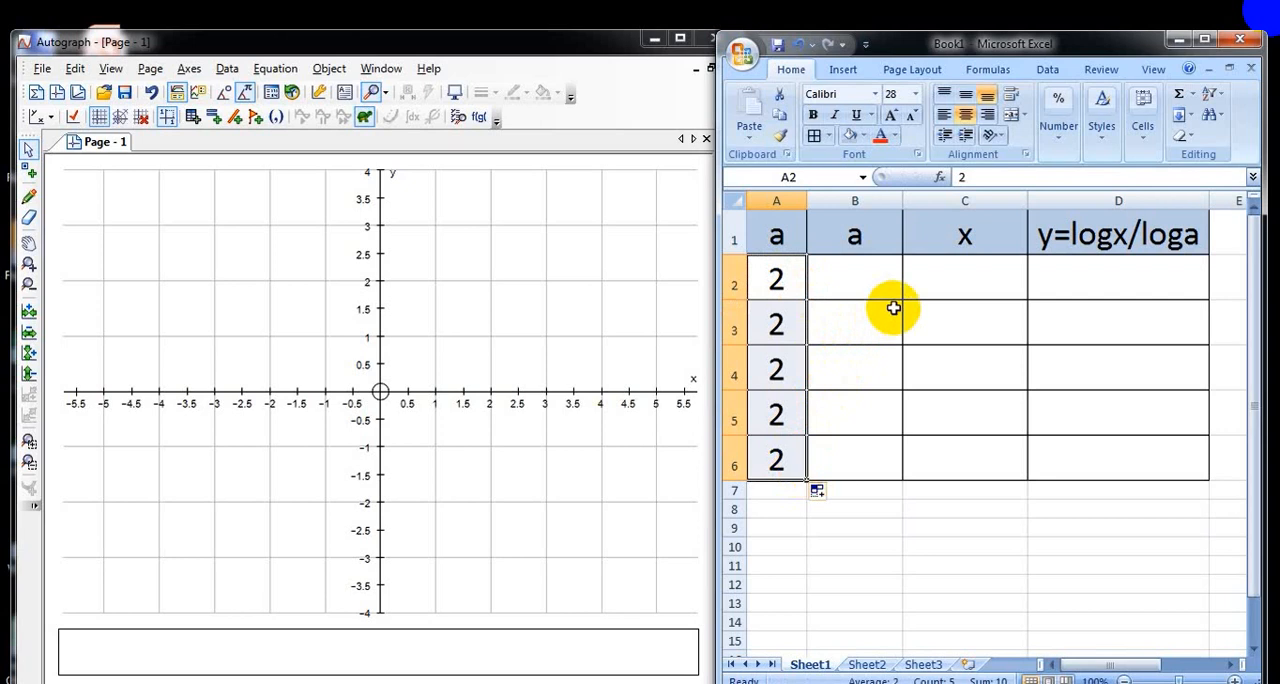
Step: Enter the x values 0.25, 0.5, 1, 2 and 4 in cells C2 to C6
{"action": "left_click", "coordinate": [981, 276]}
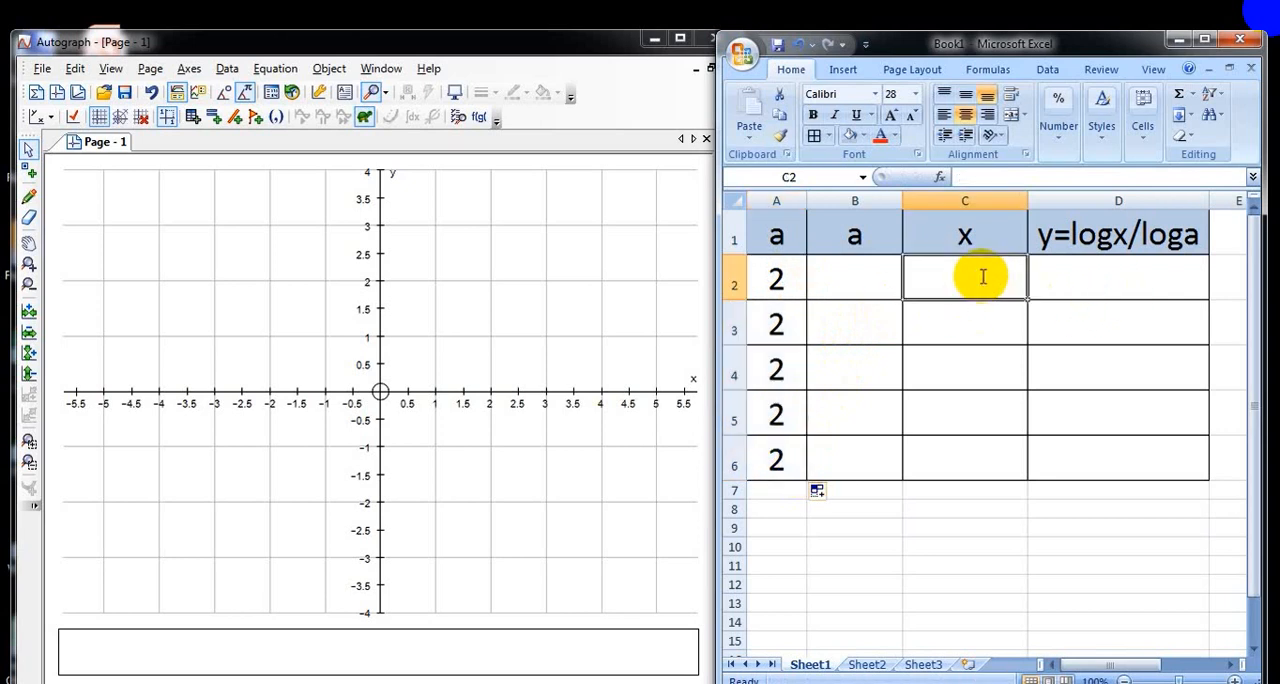
{"action": "type", "text": "0.25"}
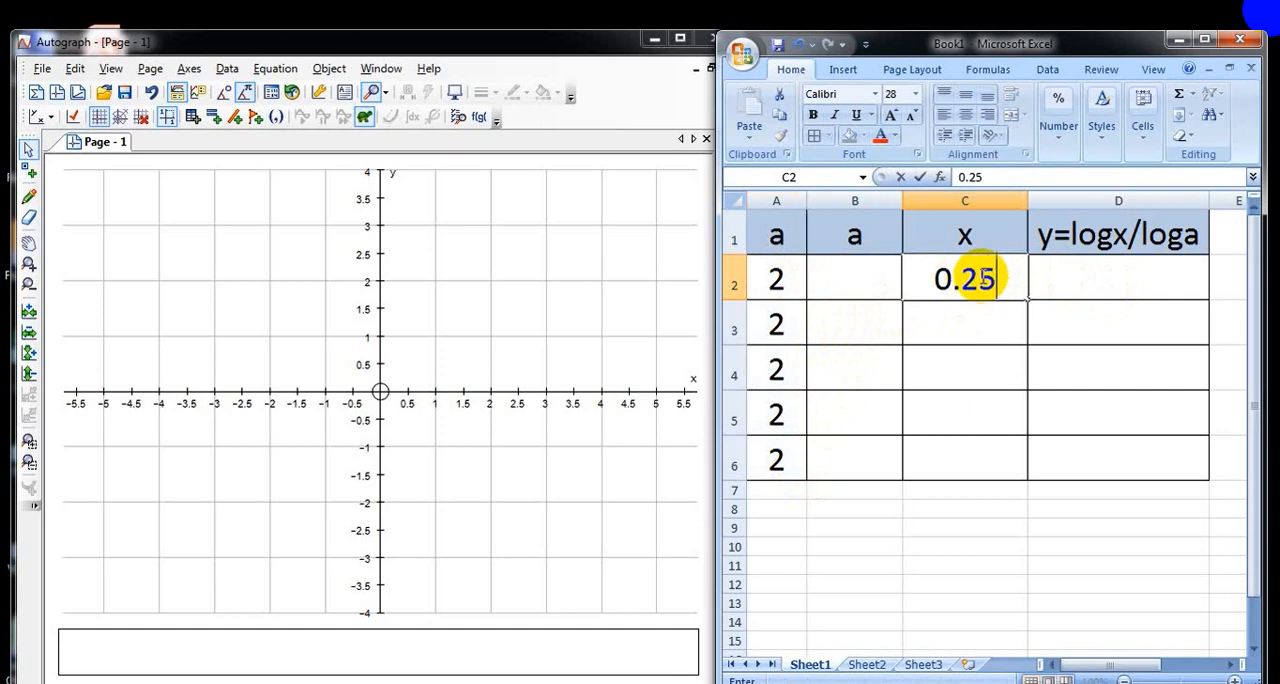
{"action": "key", "text": "Return"}
{"action": "type", "text": "0"}
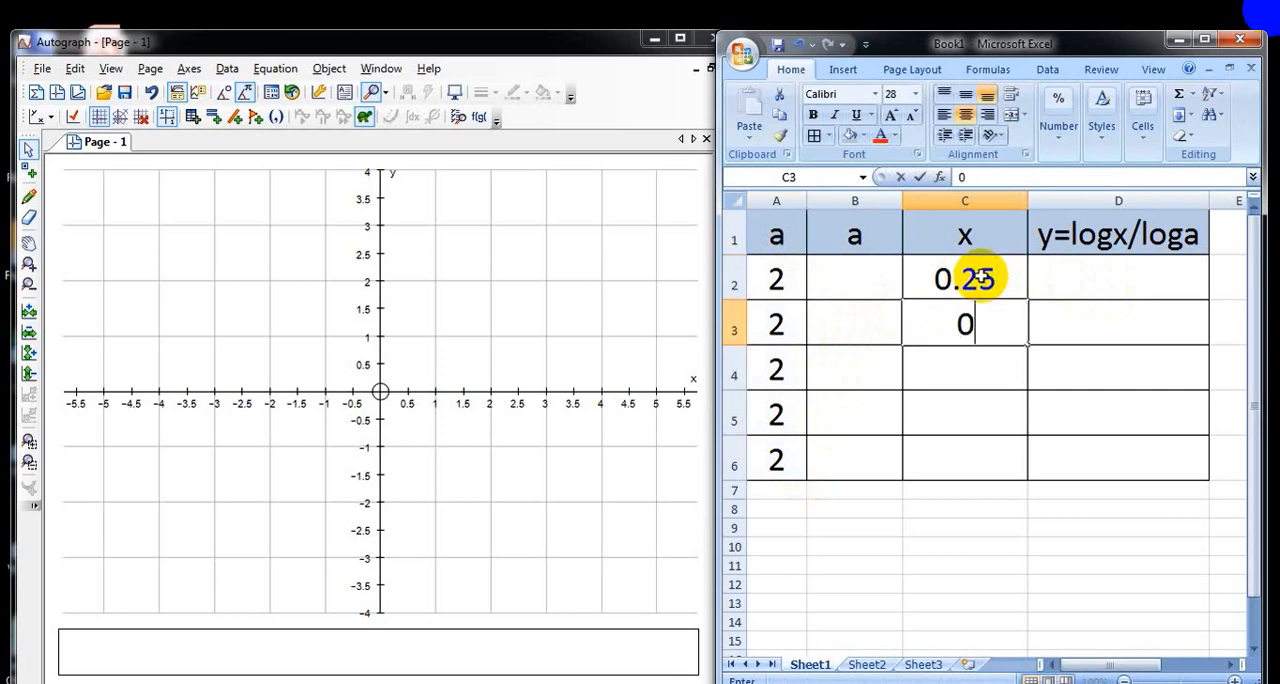
{"action": "type", "text": ".5"}
{"action": "key", "text": "Return"}
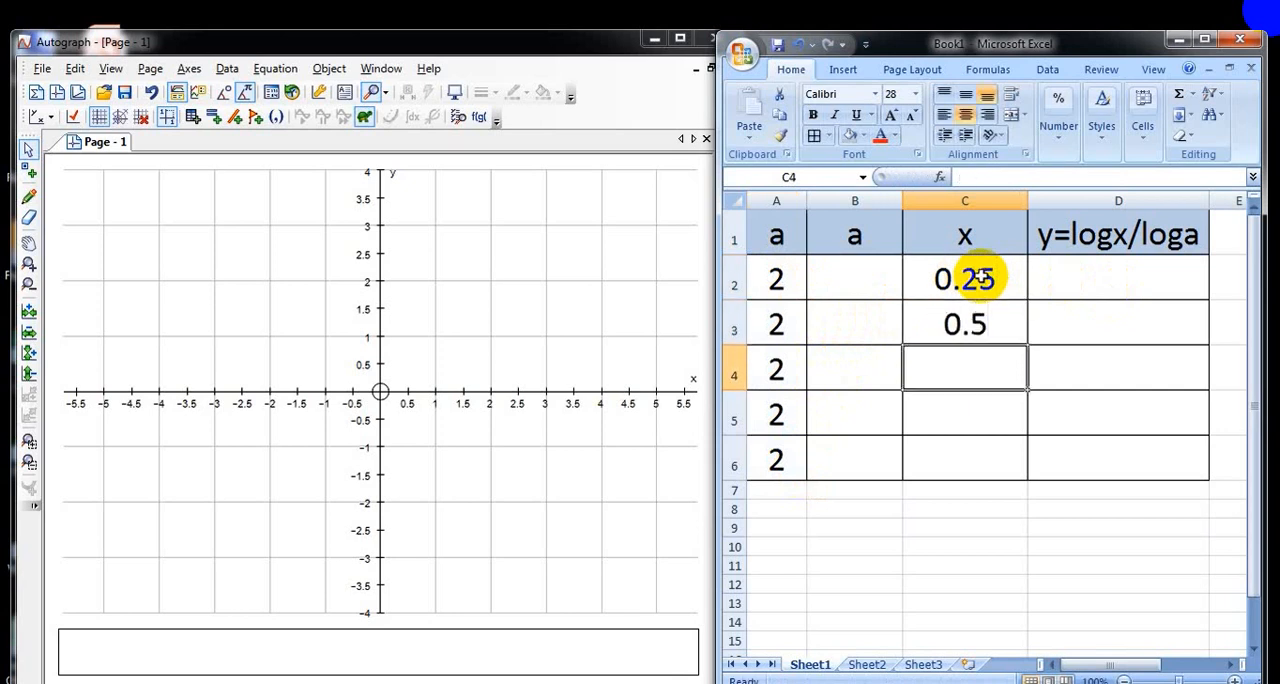
{"action": "type", "text": "1"}
{"action": "key", "text": "Return"}
{"action": "type", "text": "2"}
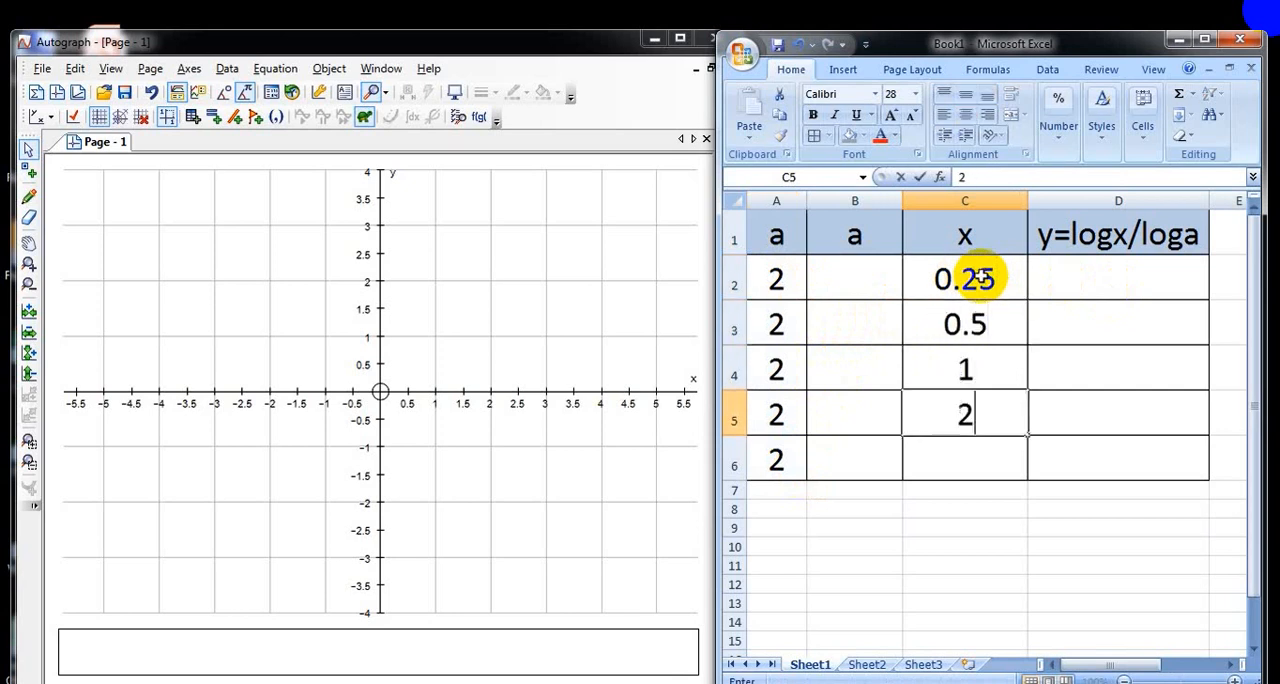
{"action": "key", "text": "Return"}
{"action": "type", "text": "4"}
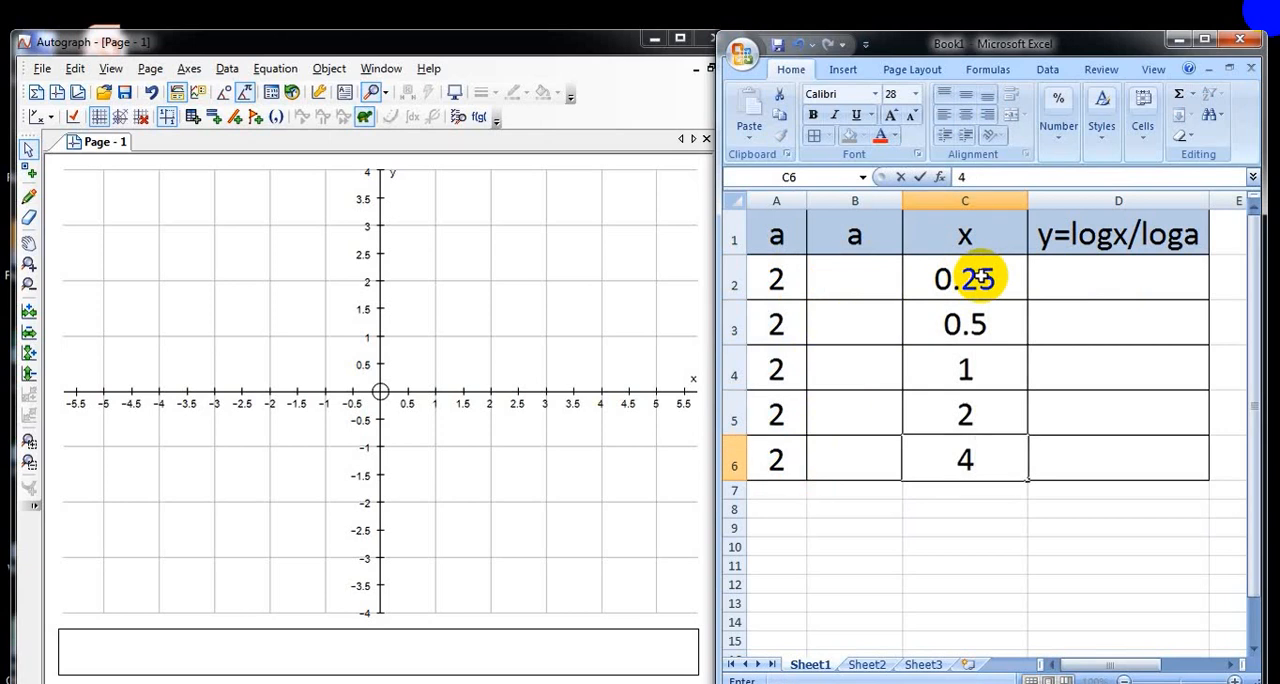
Step: Enter =LOG(C2,A2) in cell D2 and fill the formula down to D6
{"action": "left_click", "coordinate": [1113, 277]}
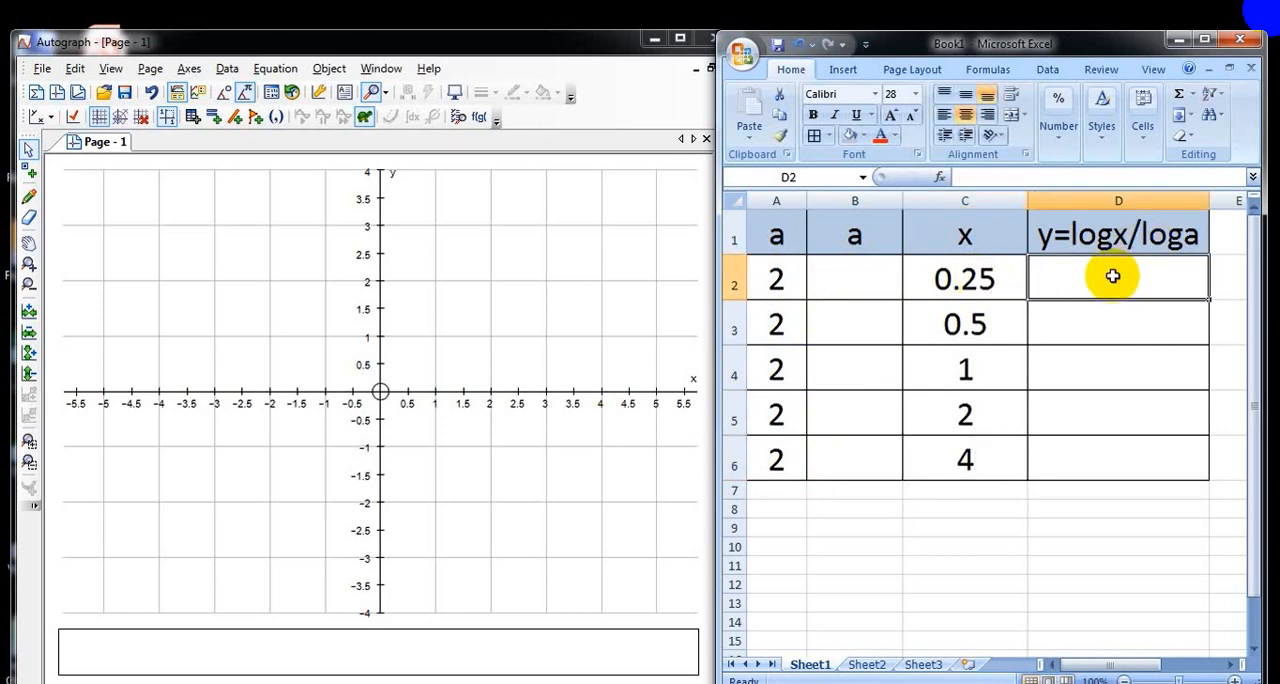
{"action": "type", "text": "=lo"}
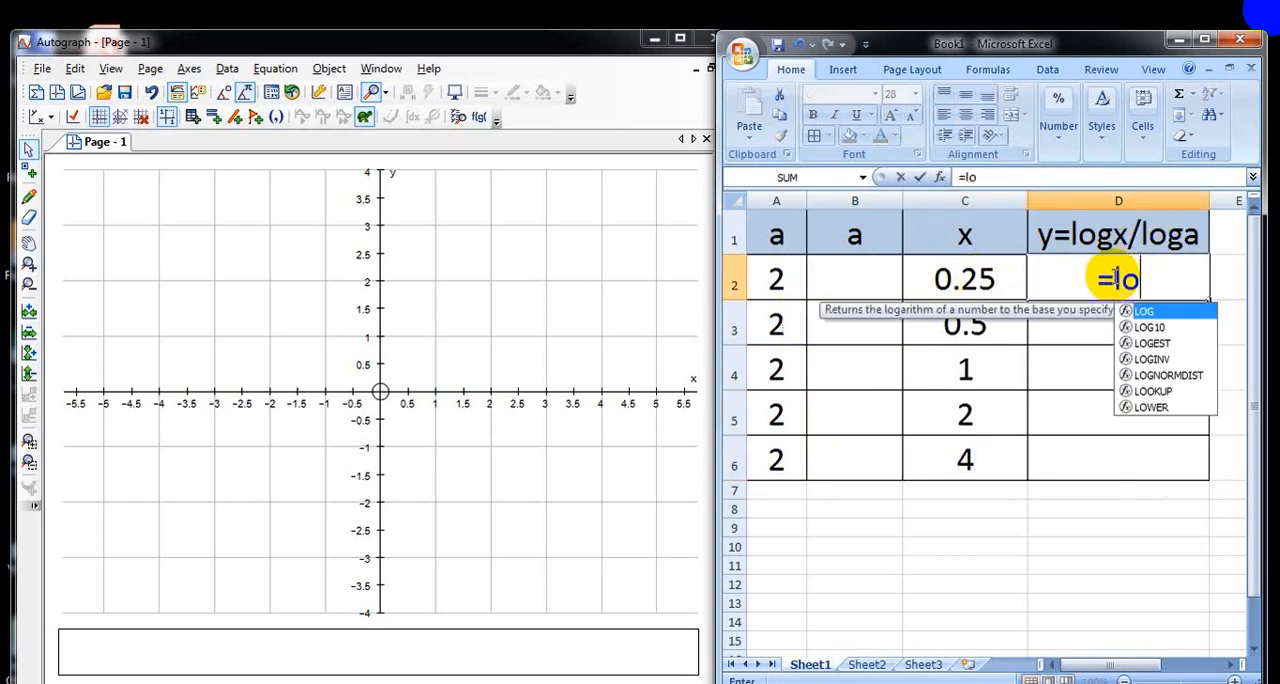
{"action": "type", "text": "g("}
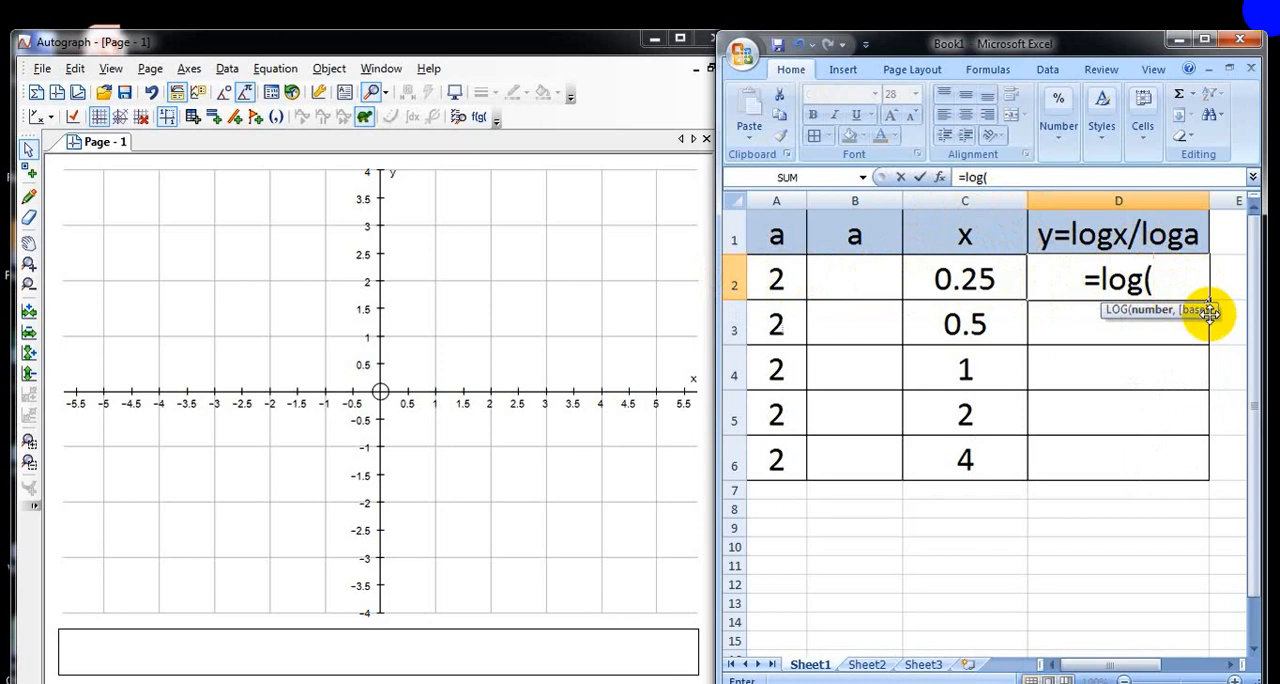
{"action": "type", "text": "c2,"}
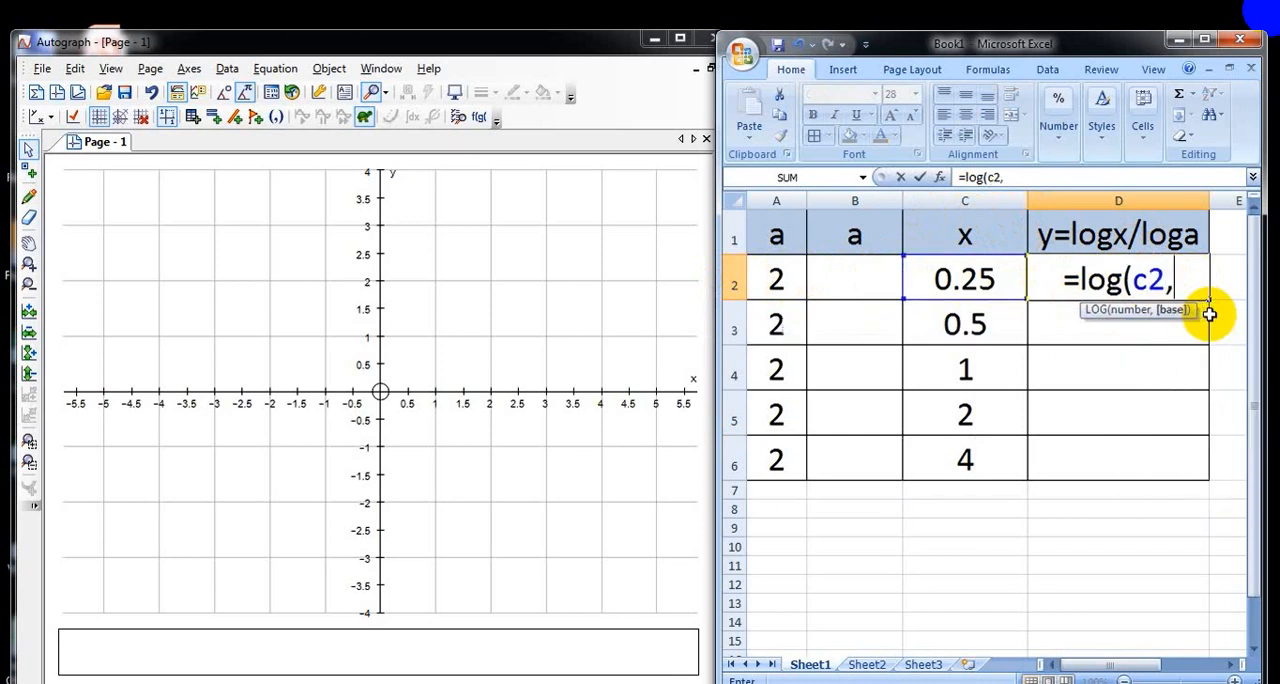
{"action": "left_click", "coordinate": [776, 276]}
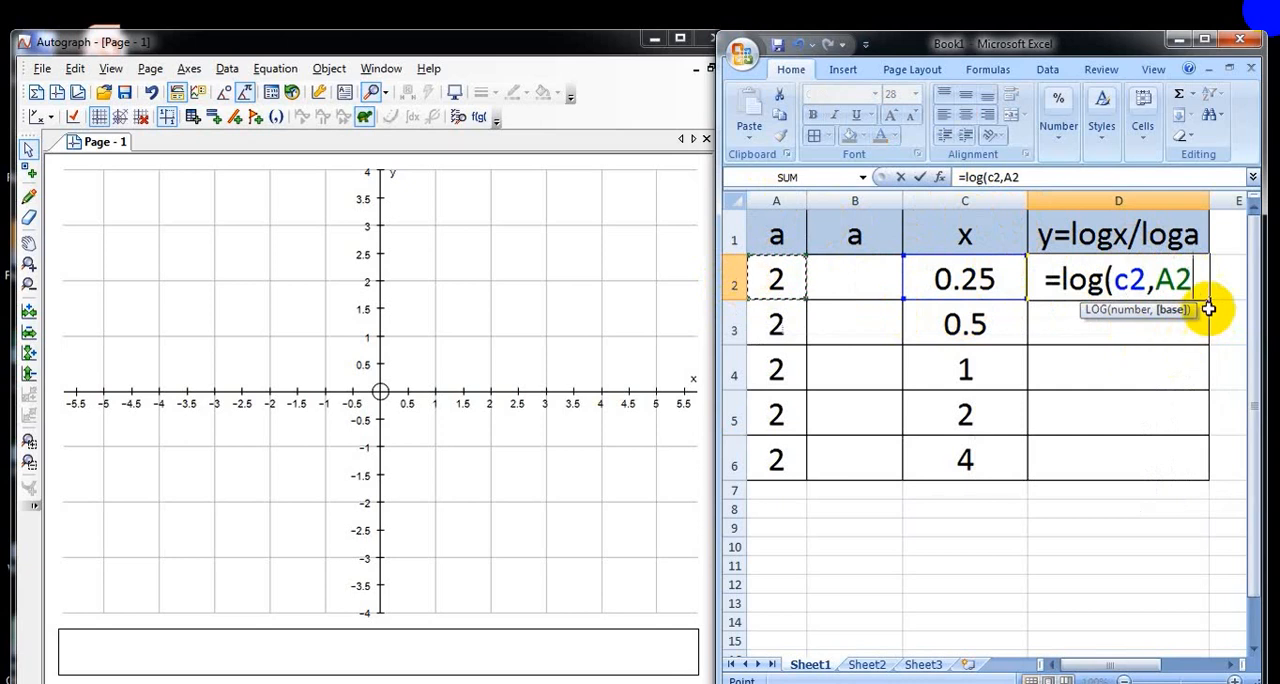
{"action": "type", "text": ")"}
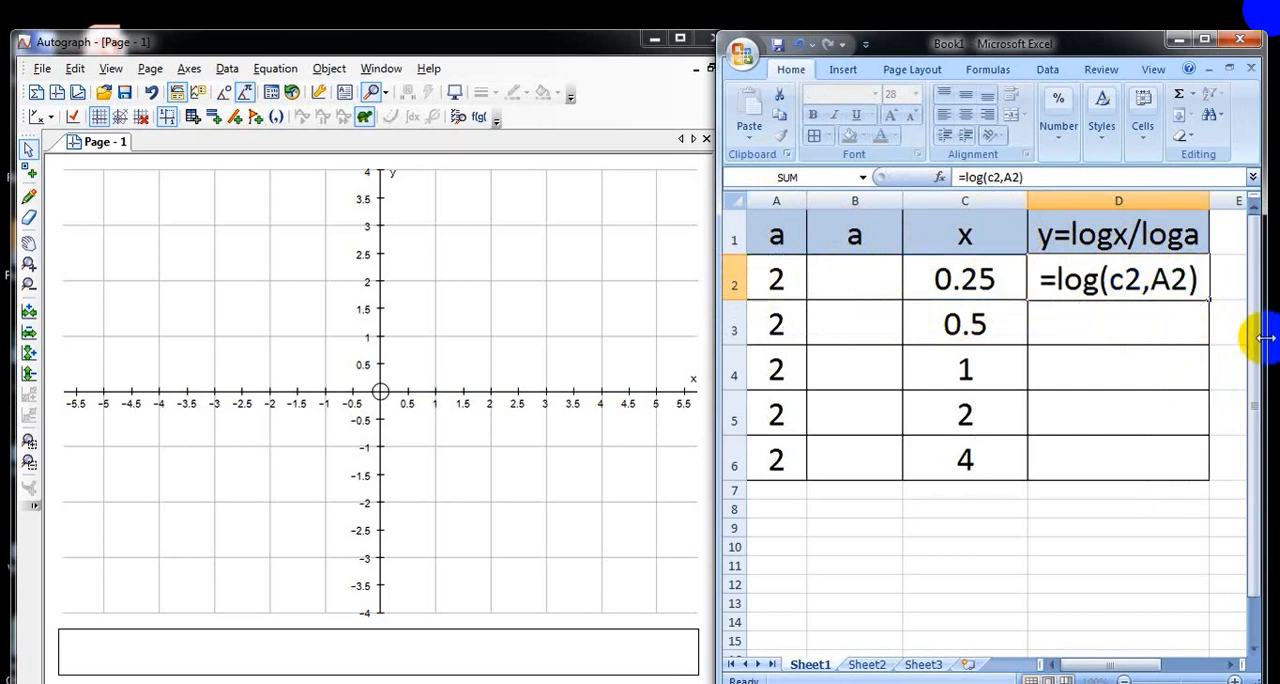
{"action": "key", "text": "Return"}
{"action": "left_click", "coordinate": [1150, 278]}
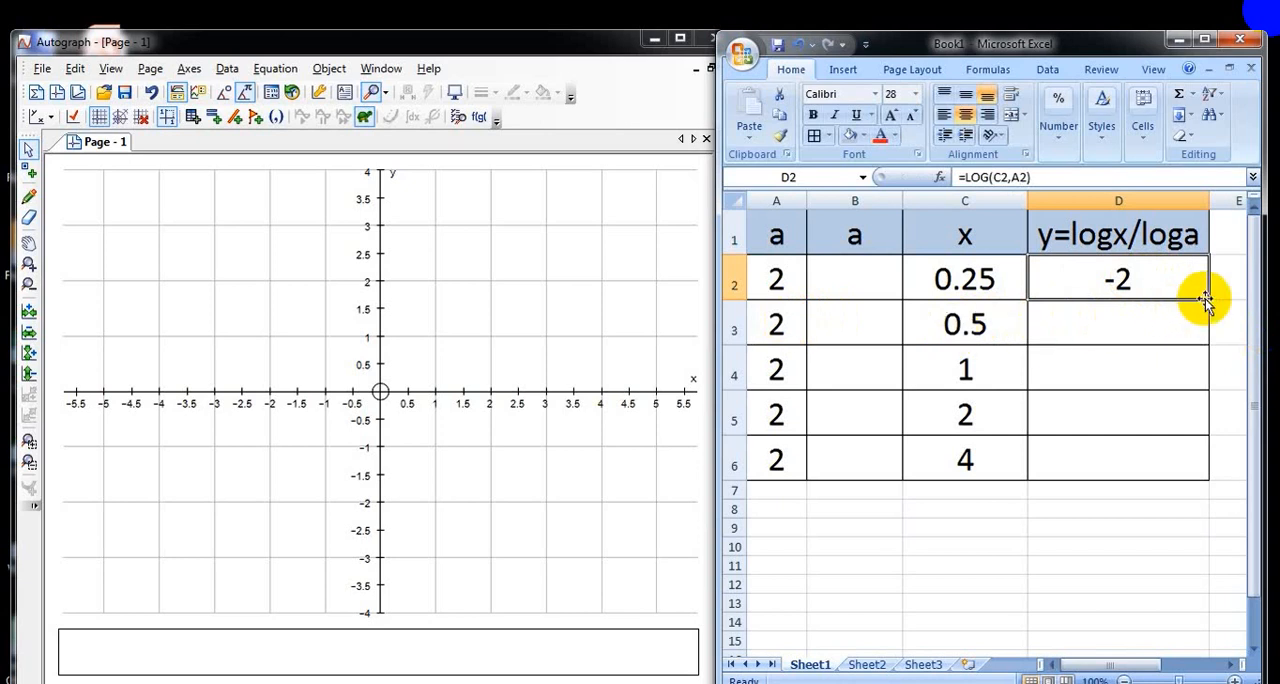
{"action": "left_click_drag", "start_coordinate": [1207, 297], "coordinate": [1202, 472]}
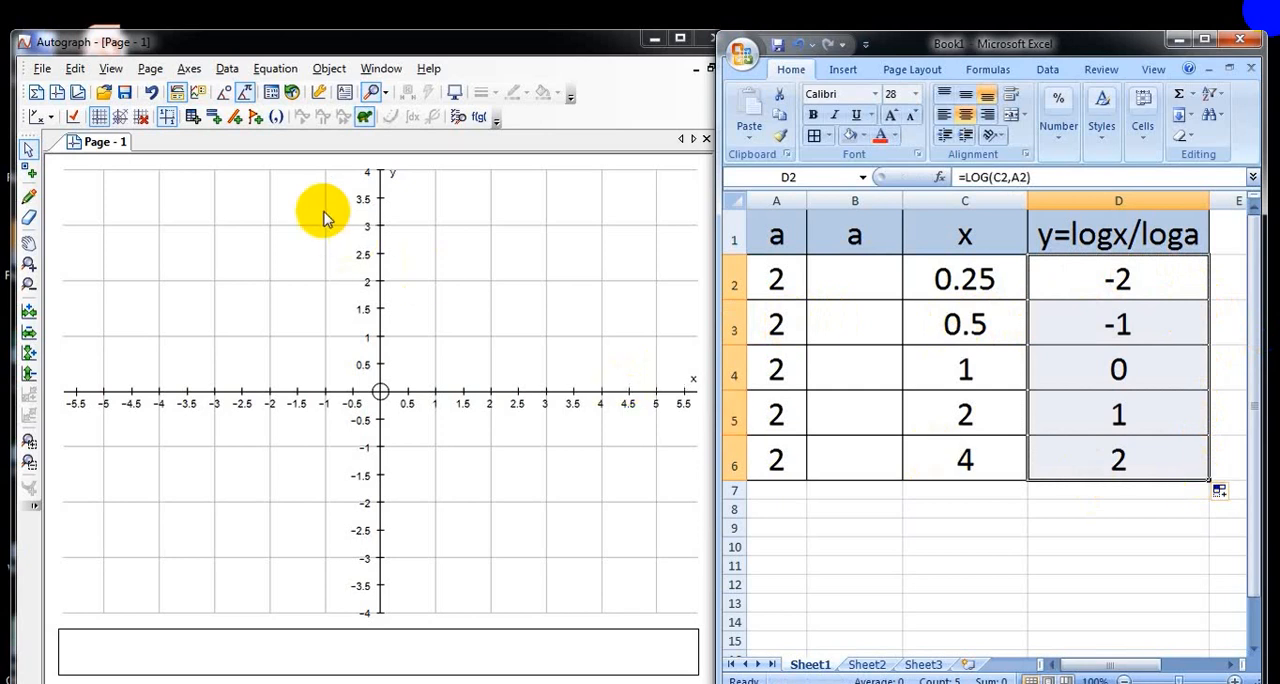
Step: Switch to Autograph and open the coordinate entry for a new point
{"action": "left_click", "coordinate": [276, 118]}
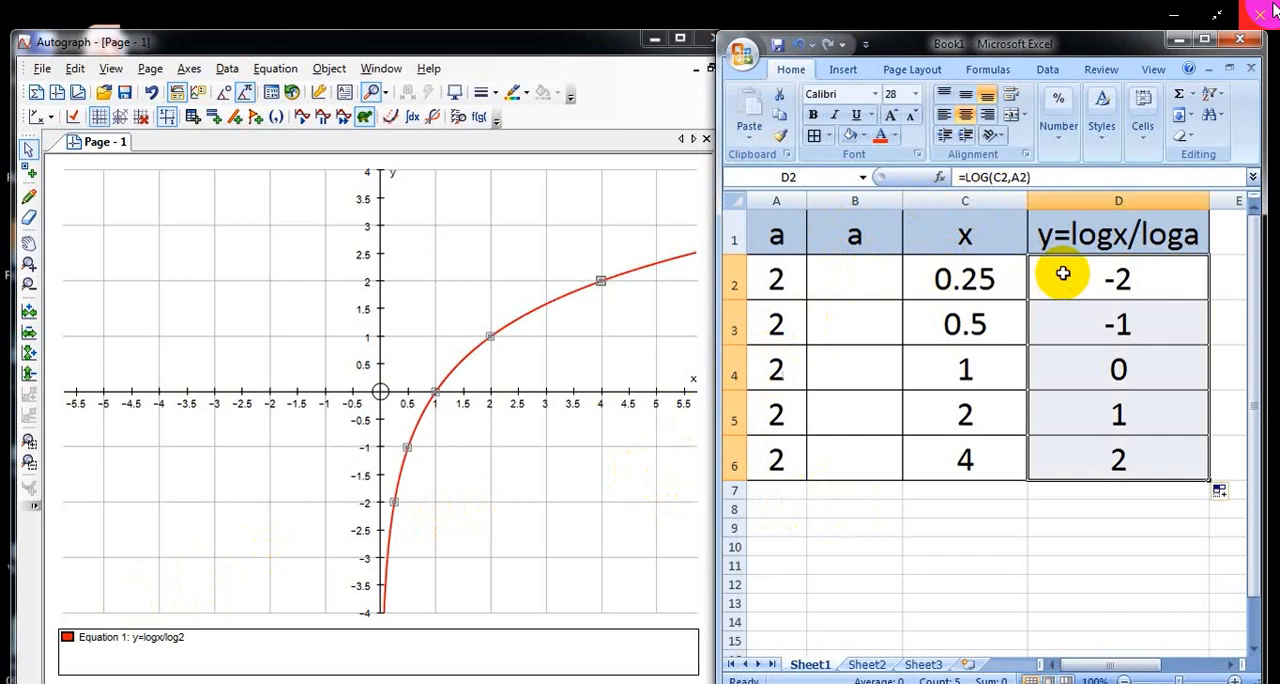
Step: In Excel, clear the y values in D2:D6 and fill the second base column, B2:B6, with 0.5
{"action": "key", "text": "Delete"}
{"action": "left_click", "coordinate": [872, 290]}
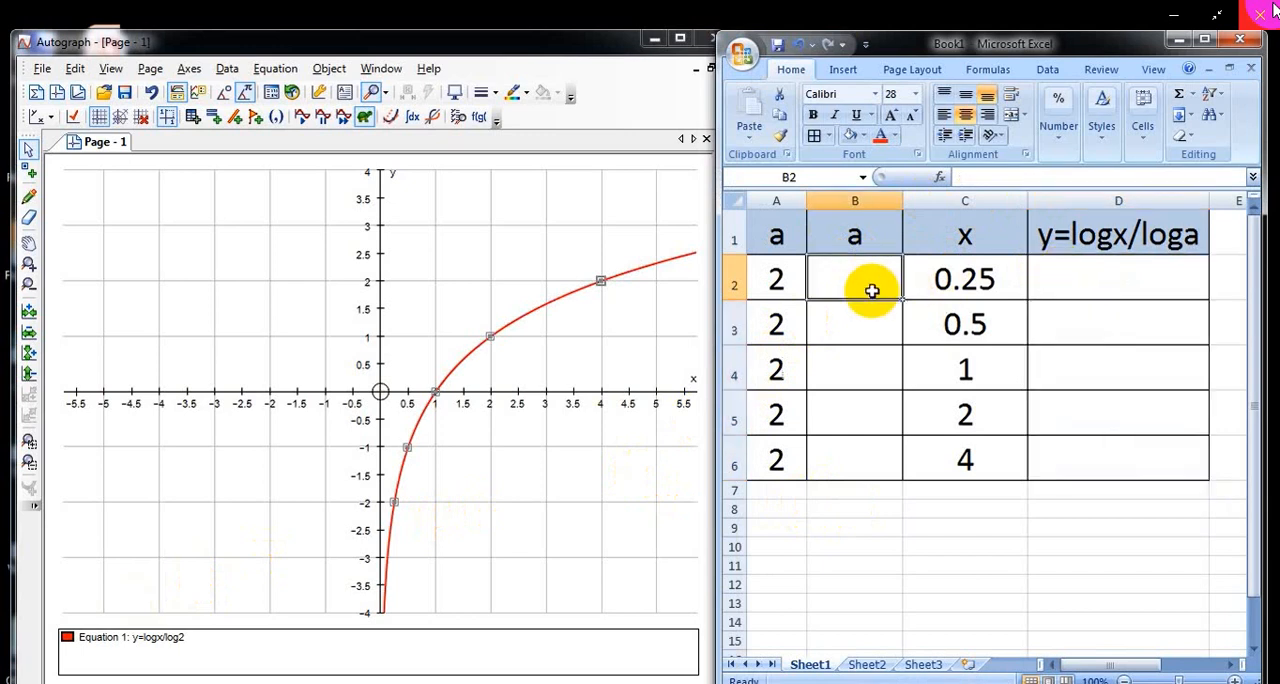
{"action": "type", "text": "0.5"}
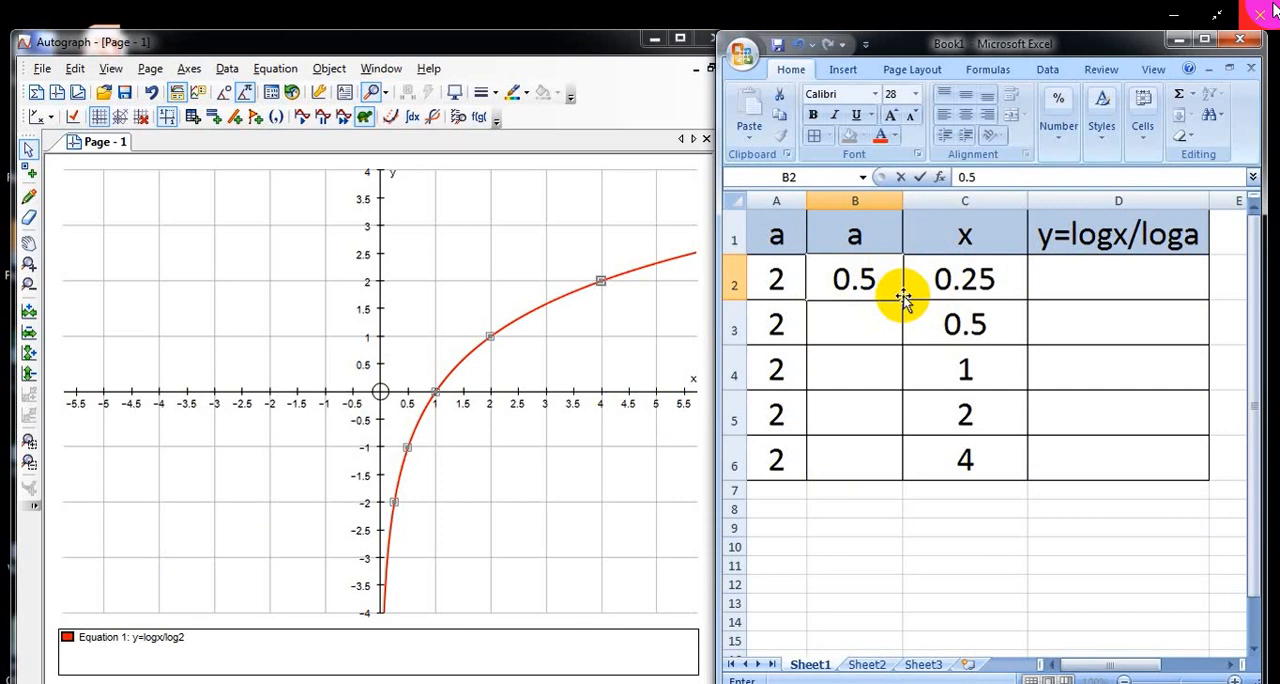
{"action": "key", "text": "ctrl+Return"}
{"action": "left_click_drag", "start_coordinate": [903, 299], "coordinate": [896, 468]}
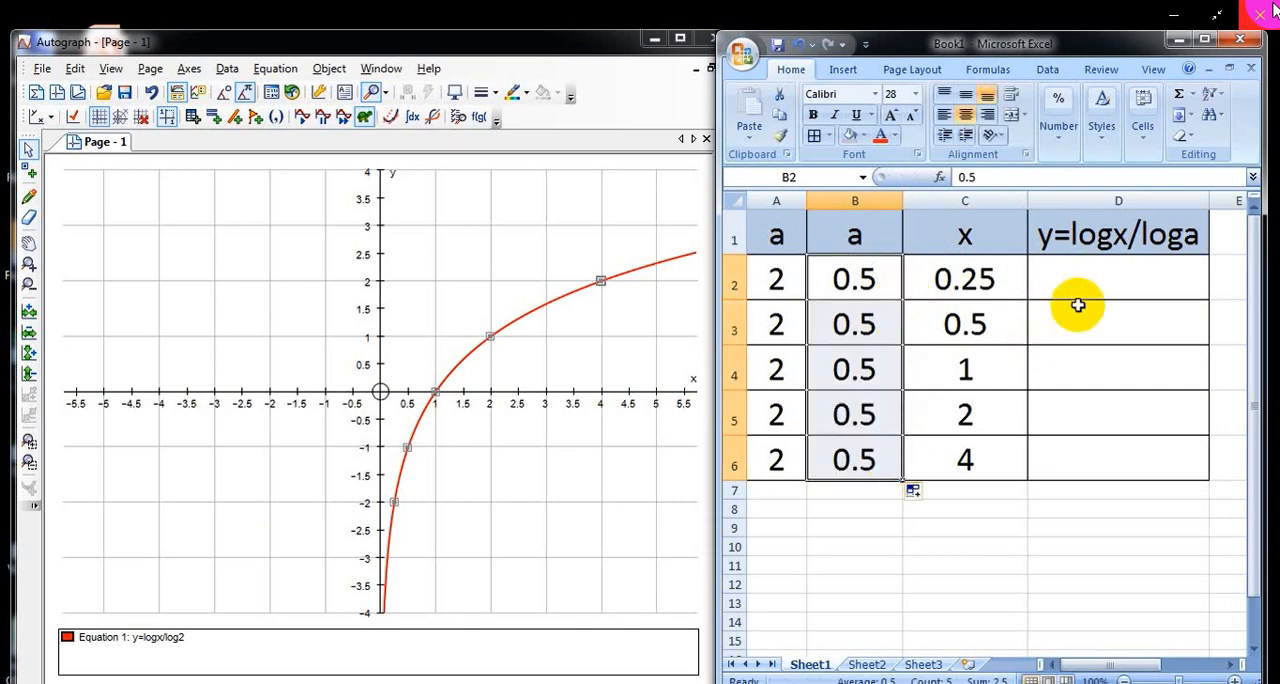
Step: Enter =LOG(C2,B2) in cell D2 and fill the formula down to D6
{"action": "left_click", "coordinate": [1109, 289]}
{"action": "type", "text": "="}
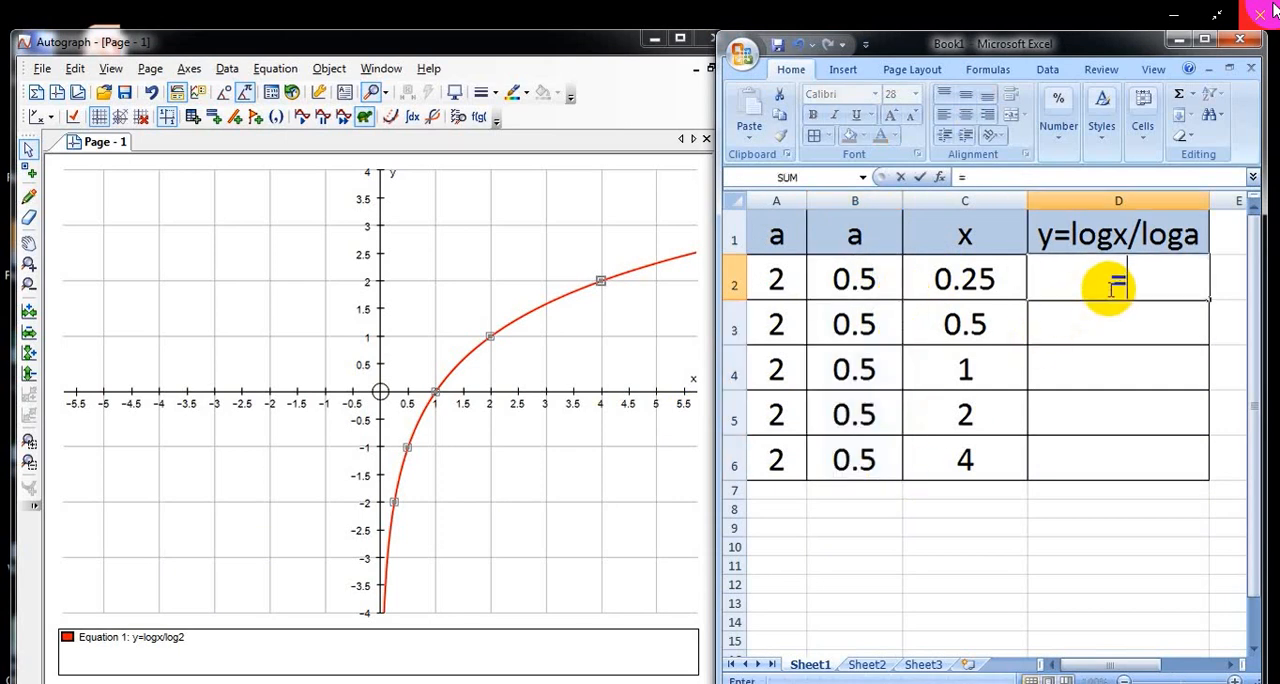
{"action": "type", "text": "lo"}
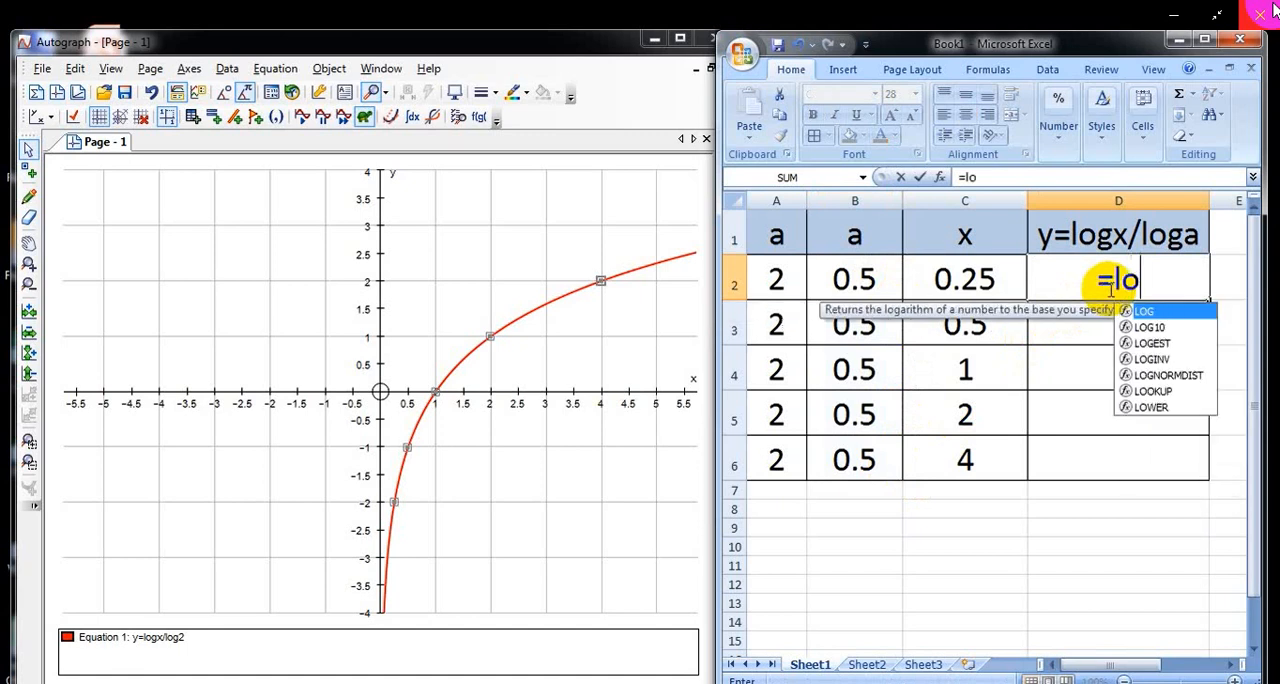
{"action": "type", "text": "g("}
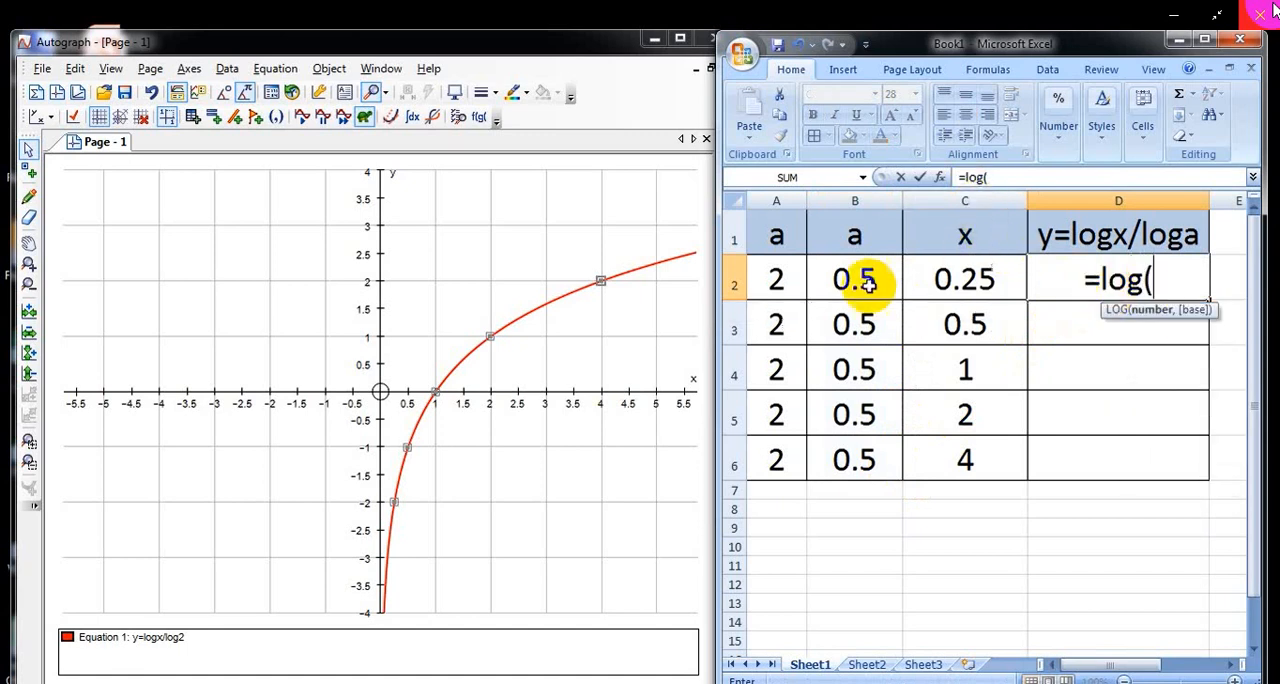
{"action": "type", "text": "c"}
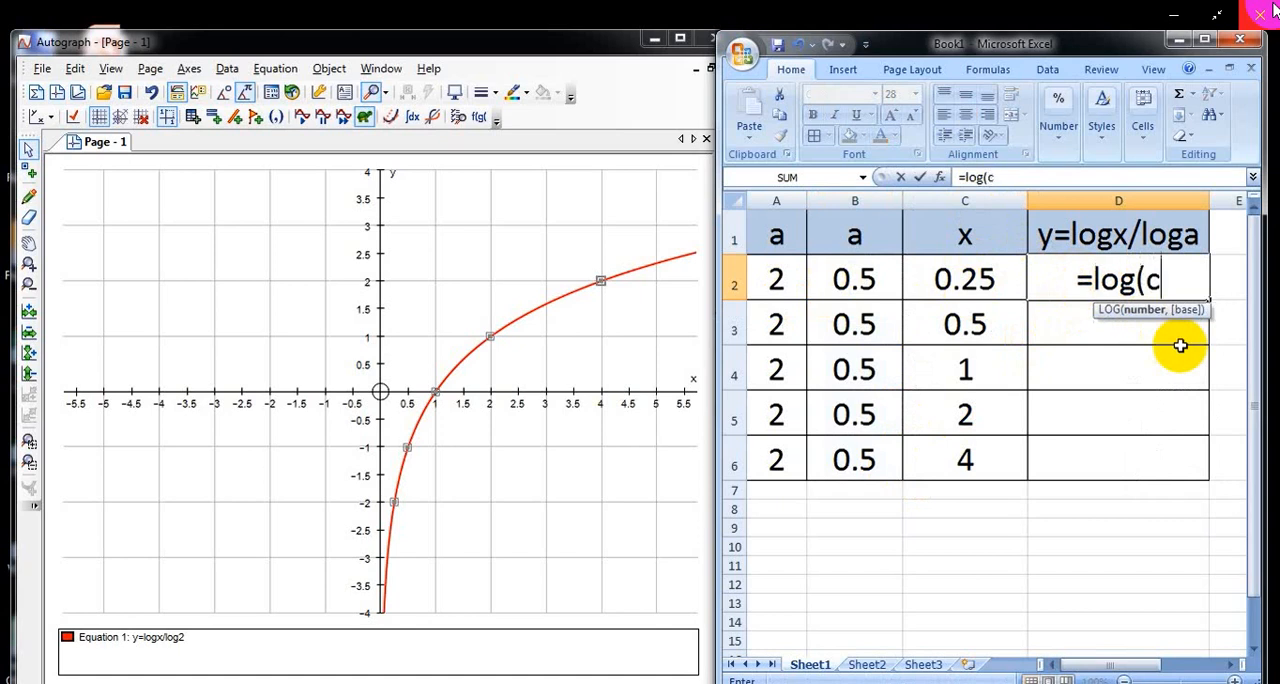
{"action": "type", "text": "2,"}
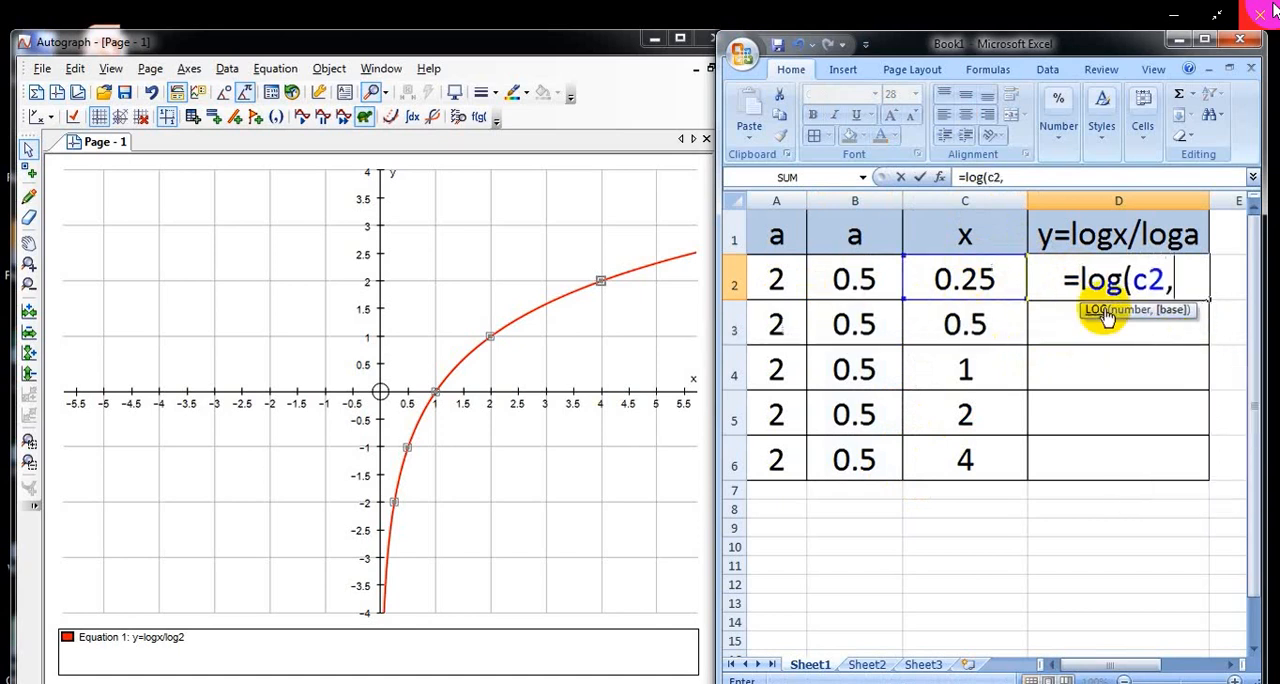
{"action": "type", "text": "b2"}
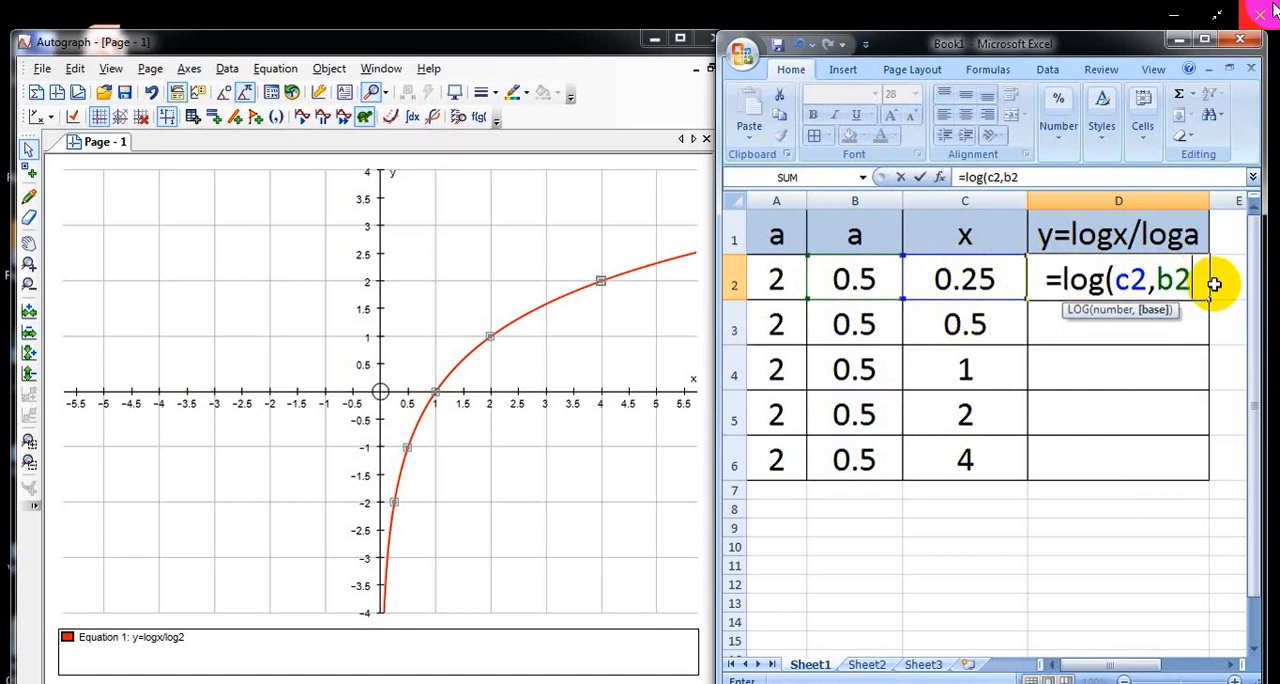
{"action": "type", "text": ")"}
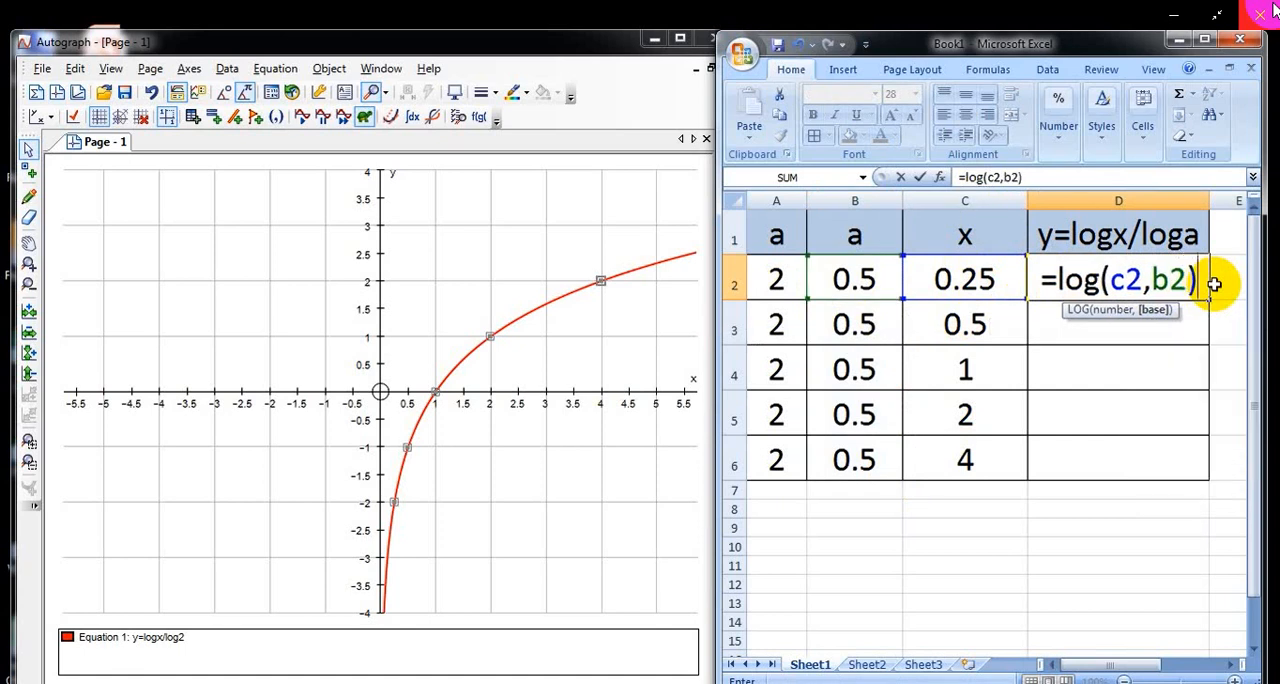
{"action": "key", "text": "Return"}
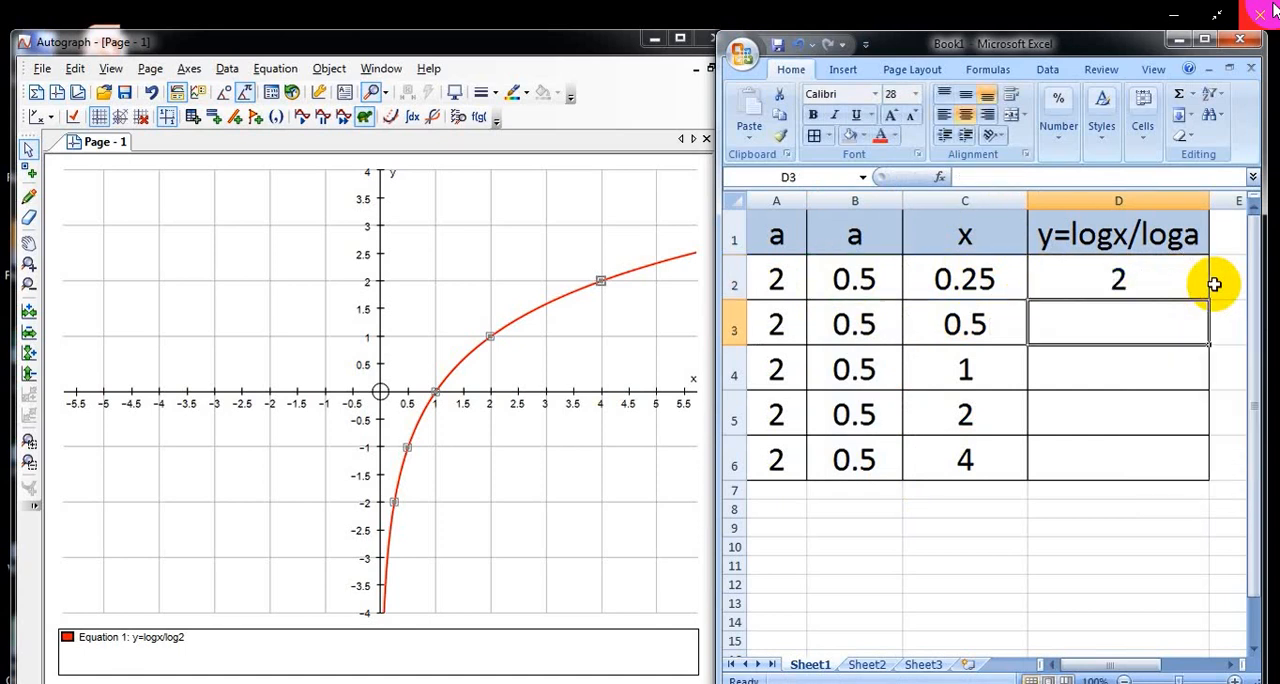
{"action": "left_click", "coordinate": [1125, 283]}
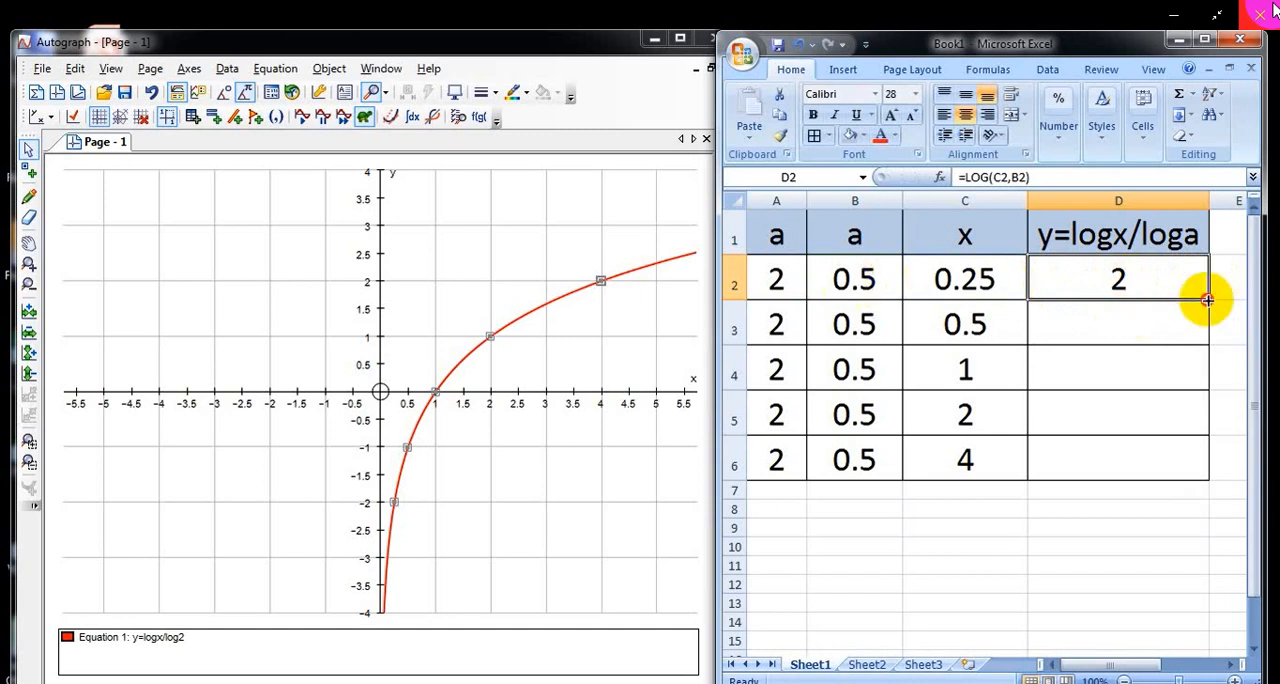
{"action": "left_click_drag", "start_coordinate": [1208, 299], "coordinate": [1198, 466]}
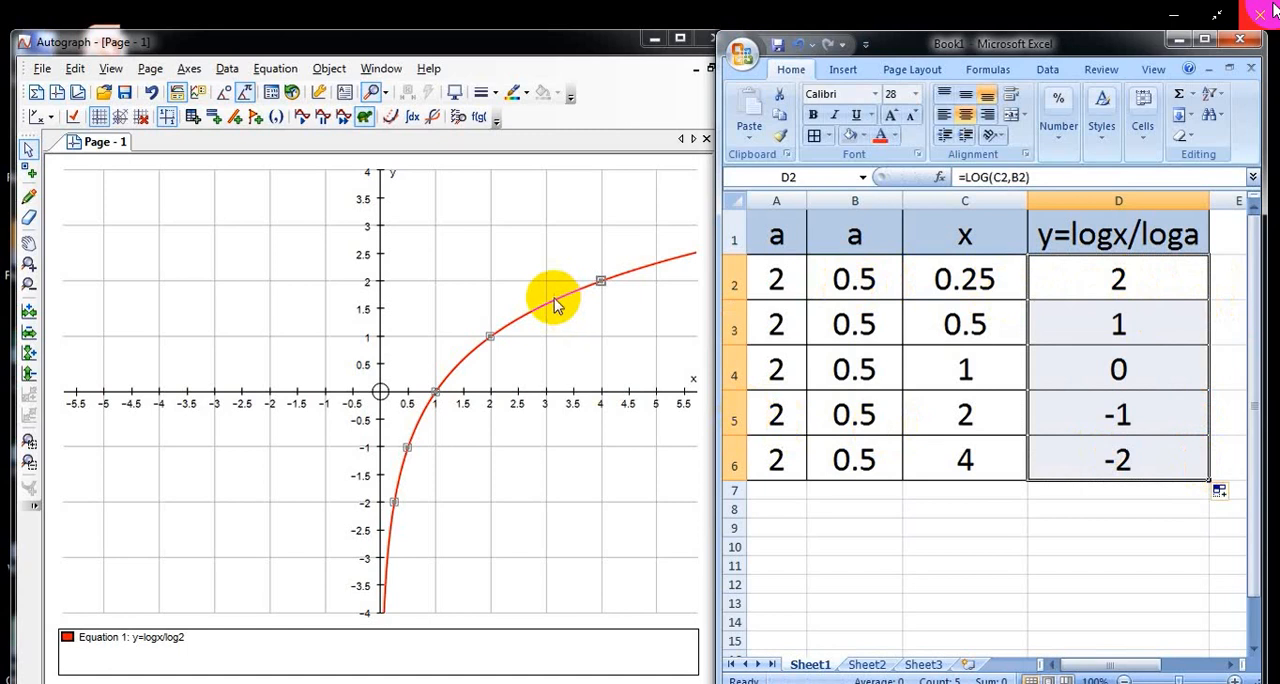
Step: Switch to Autograph and plot the first base-0.5 logarithm point at x = 0.25, y = 2
{"action": "left_click", "coordinate": [277, 118]}
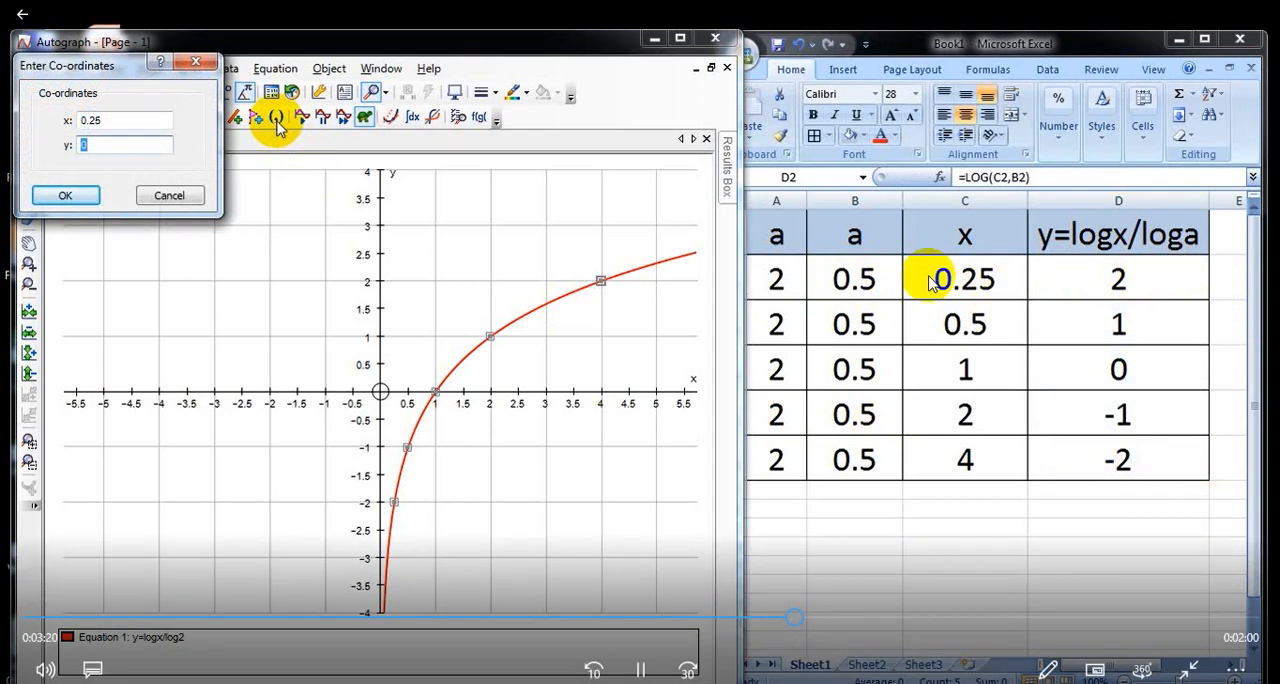
{"action": "type", "text": "2"}
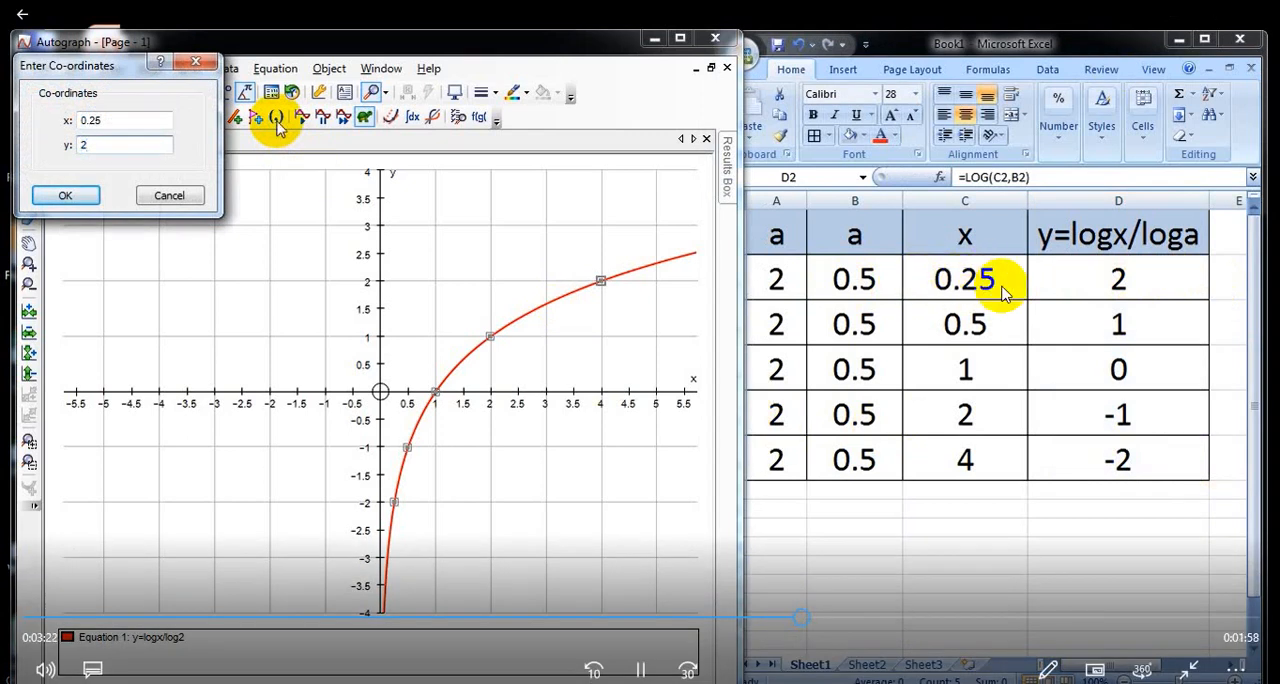
{"action": "key", "text": "Return"}
Step: Plot the second point of the base-0.5 logarithm at x = 0.5, y = 1
{"action": "left_click", "coordinate": [277, 121]}
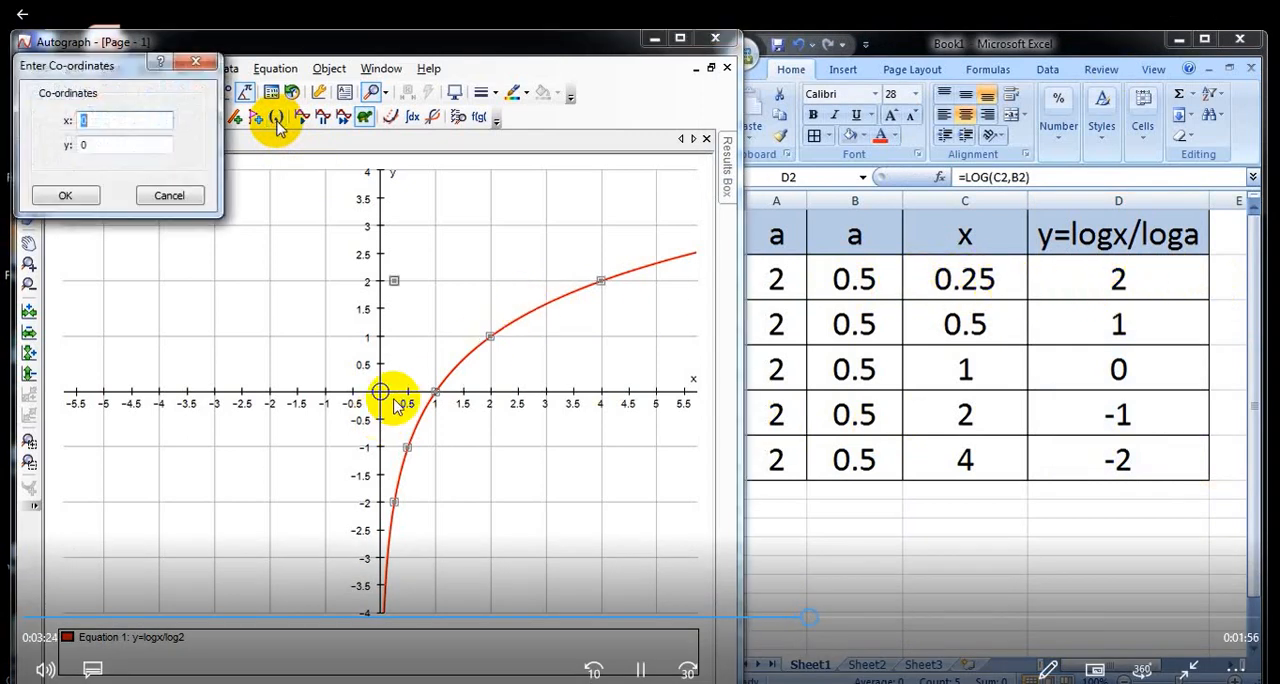
{"action": "type", "text": "0."}
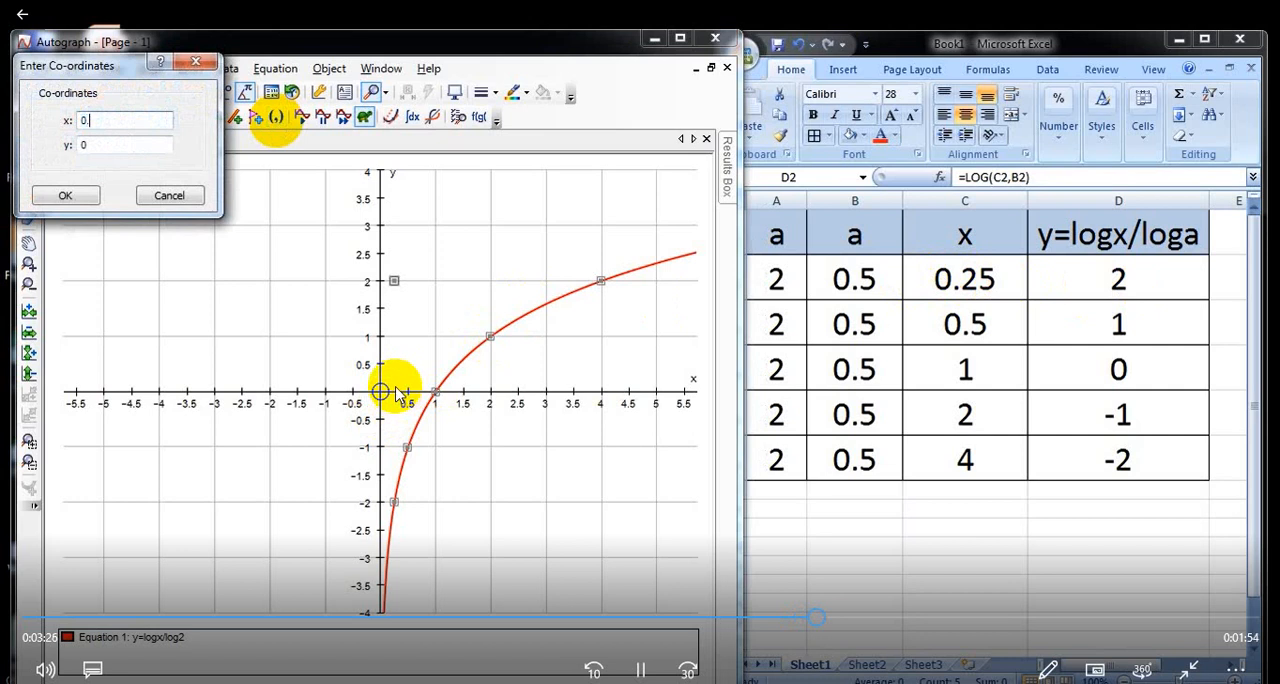
{"action": "type", "text": "5"}
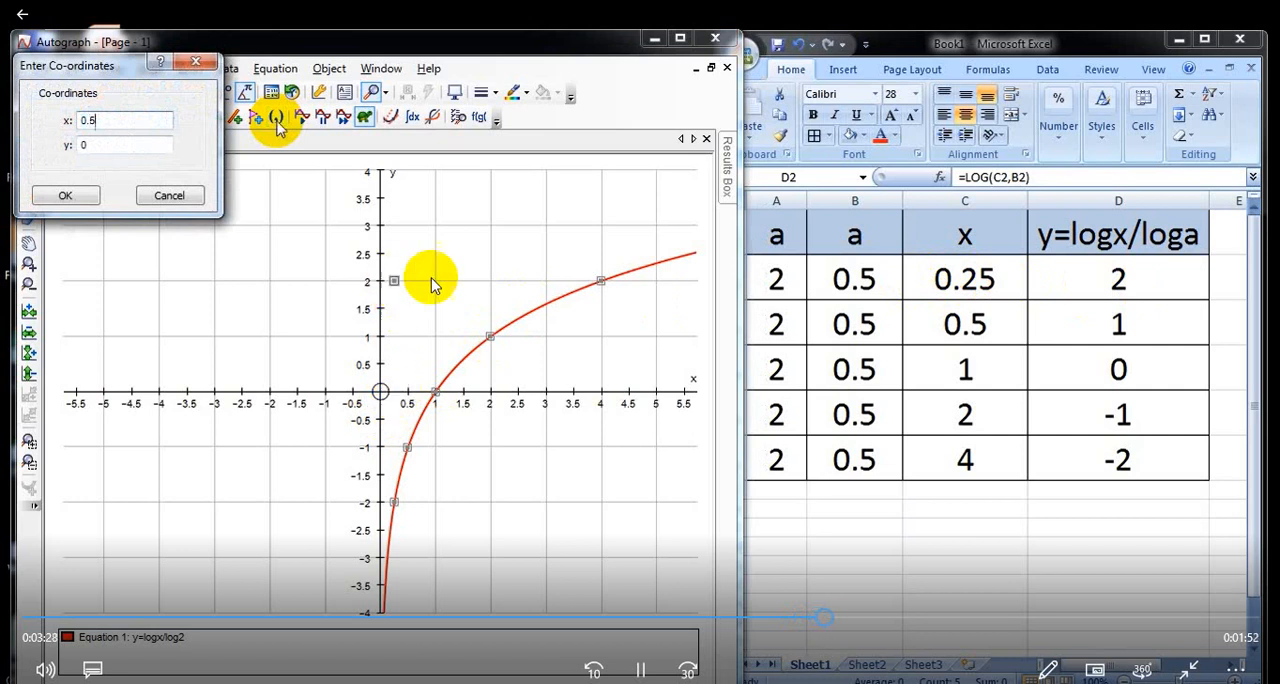
{"action": "key", "text": "Tab"}
{"action": "type", "text": "1"}
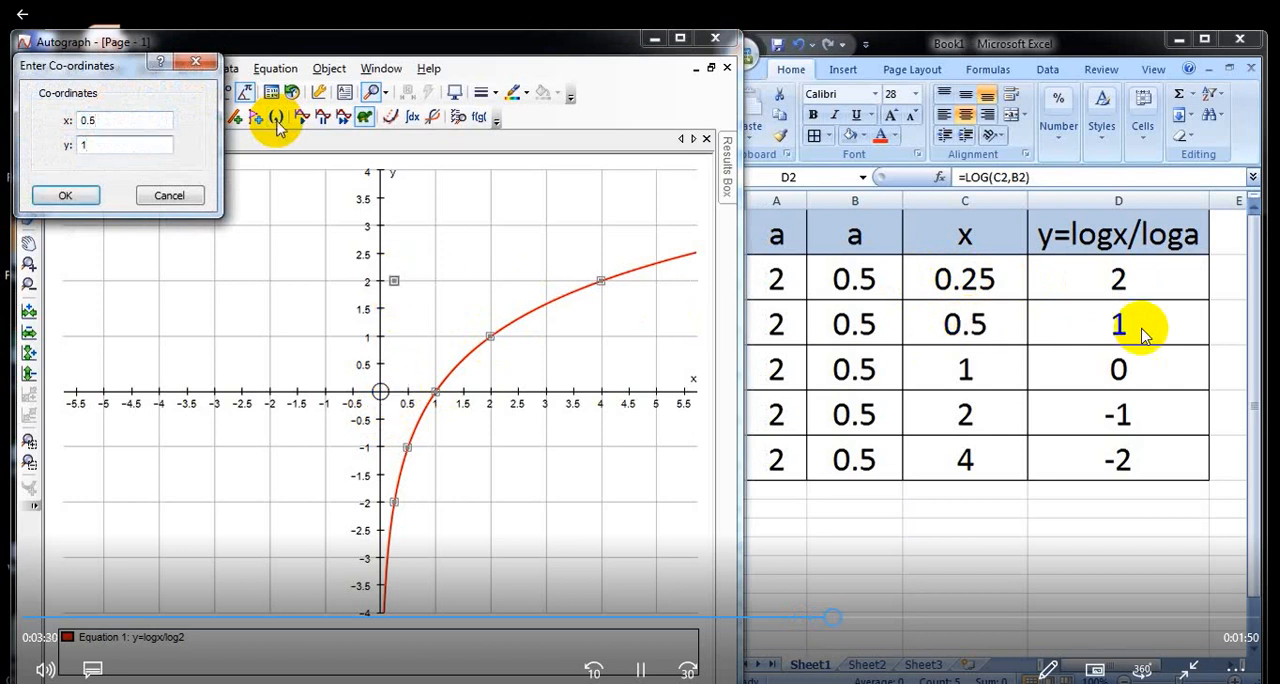
{"action": "left_click", "coordinate": [68, 195]}
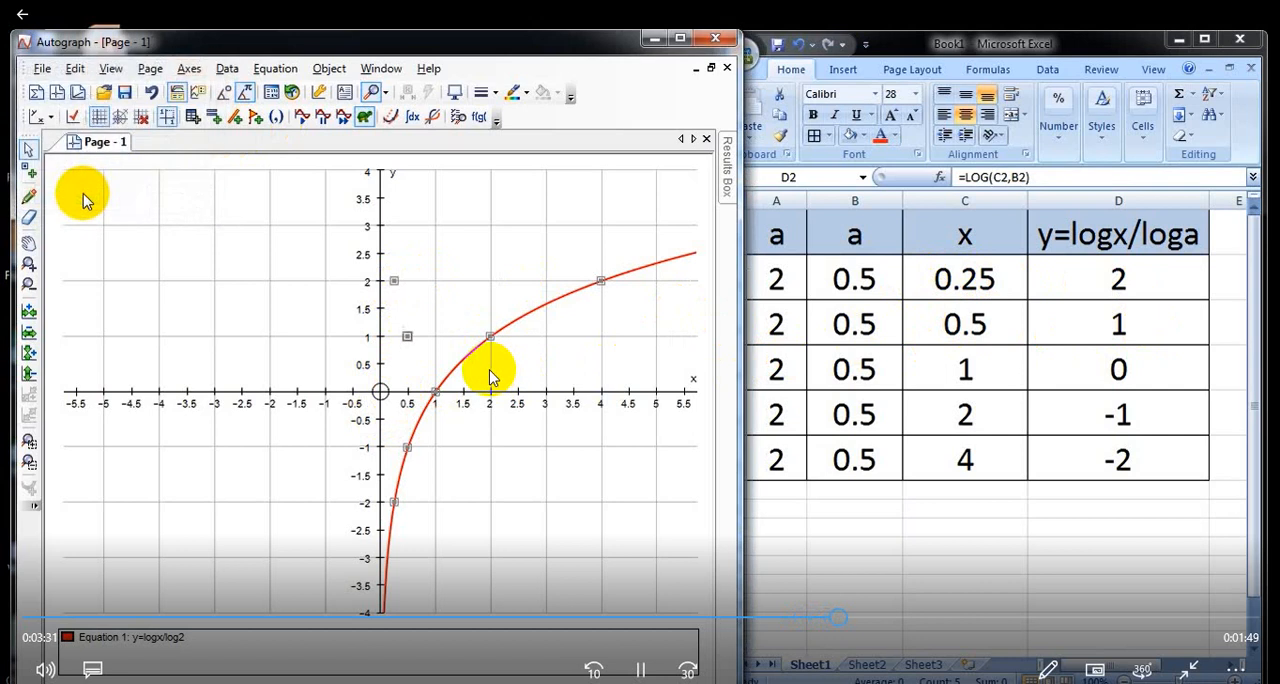
Step: Plot the third and fourth points of the base-0.5 logarithm at (1, 0) and (2, -1)
{"action": "left_click", "coordinate": [275, 117]}
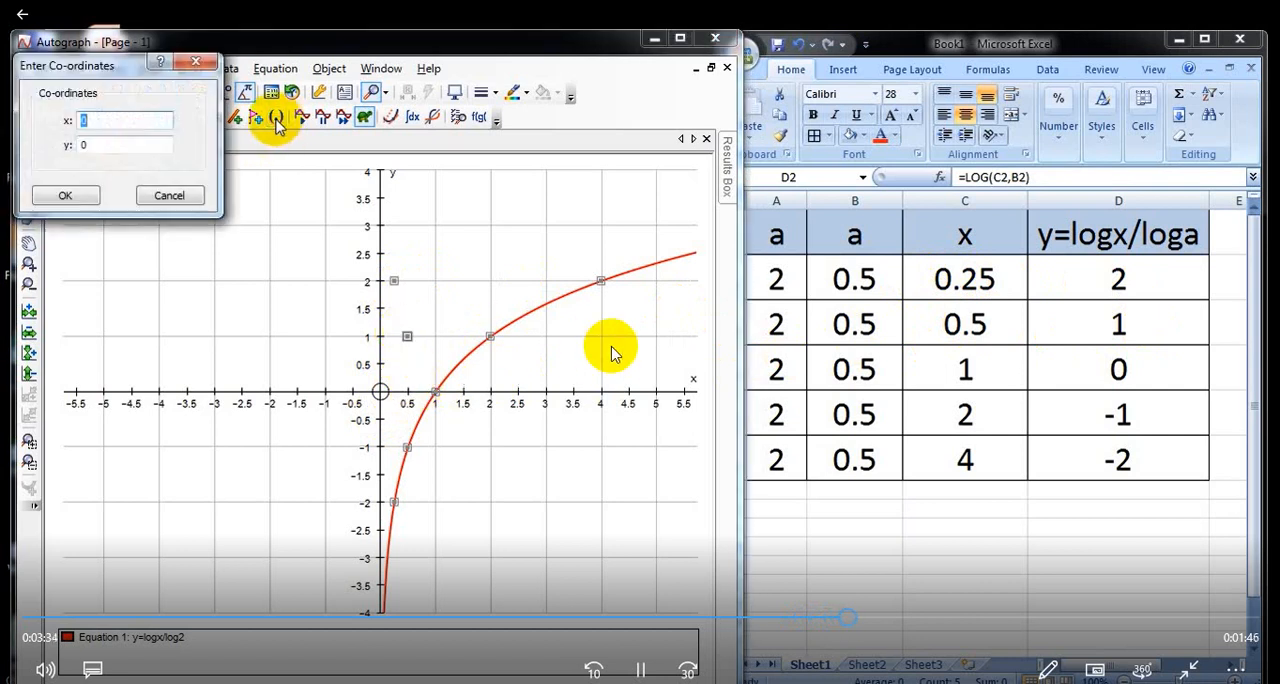
{"action": "type", "text": "1"}
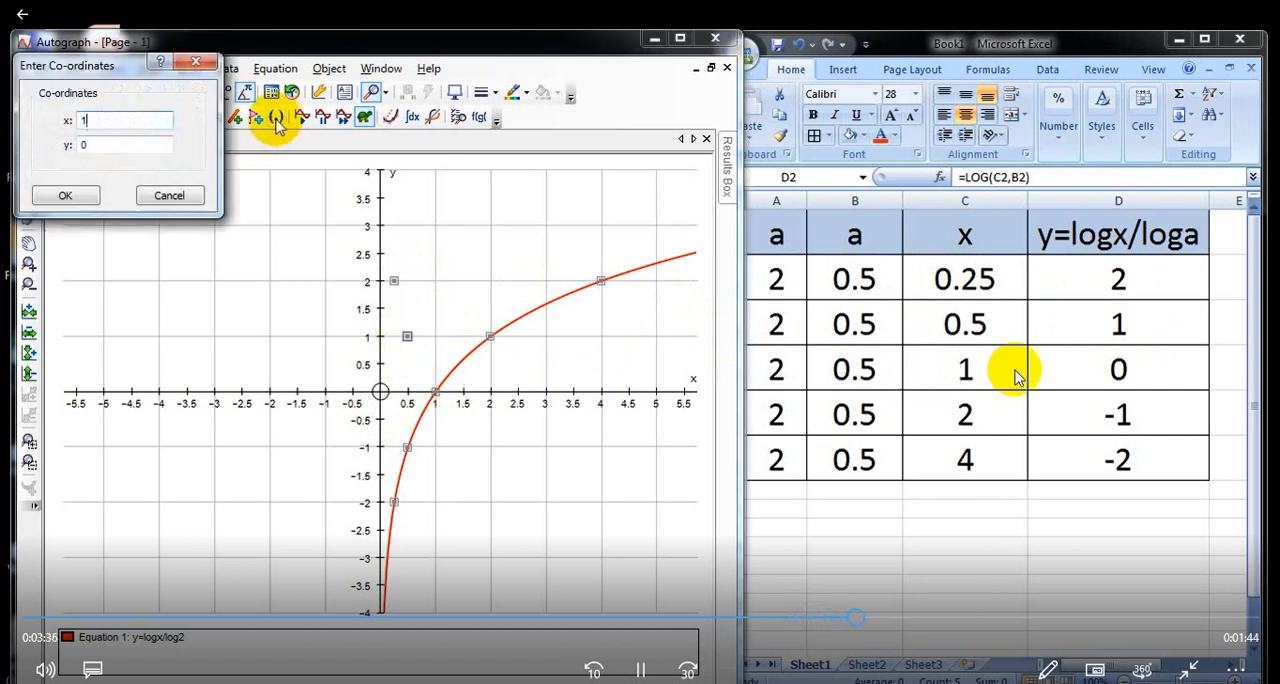
{"action": "key", "text": "Tab"}
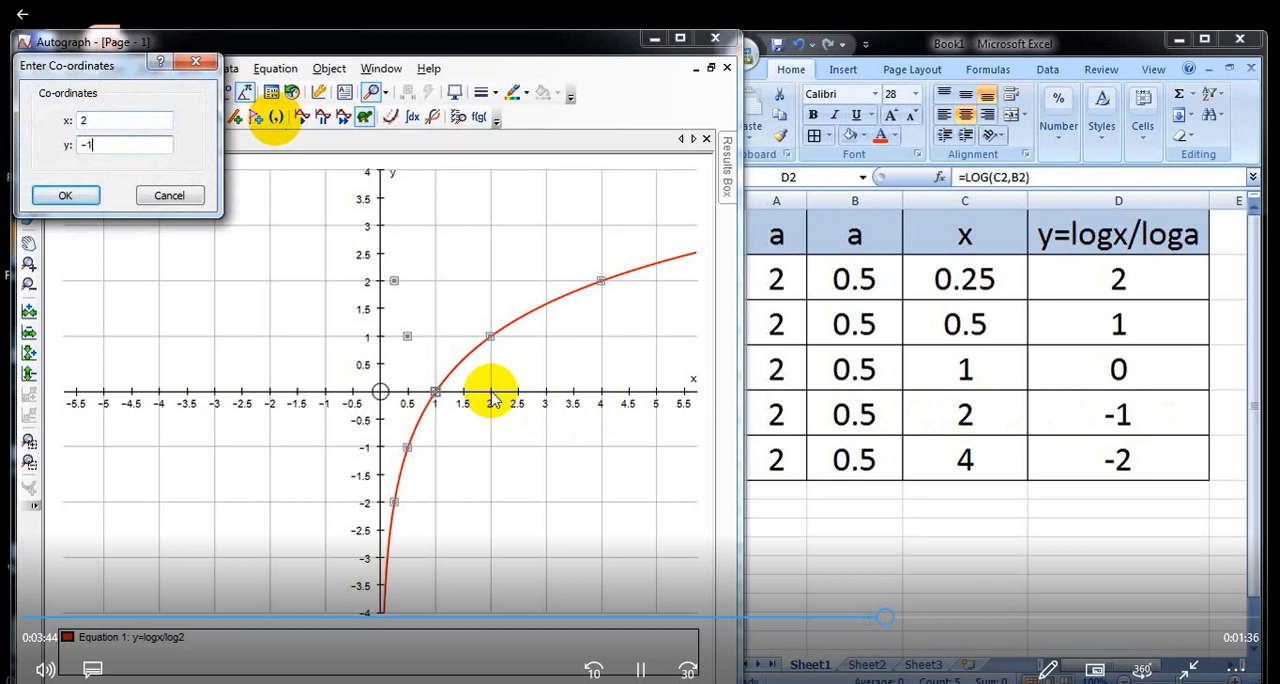
{"action": "key", "text": "Return"}
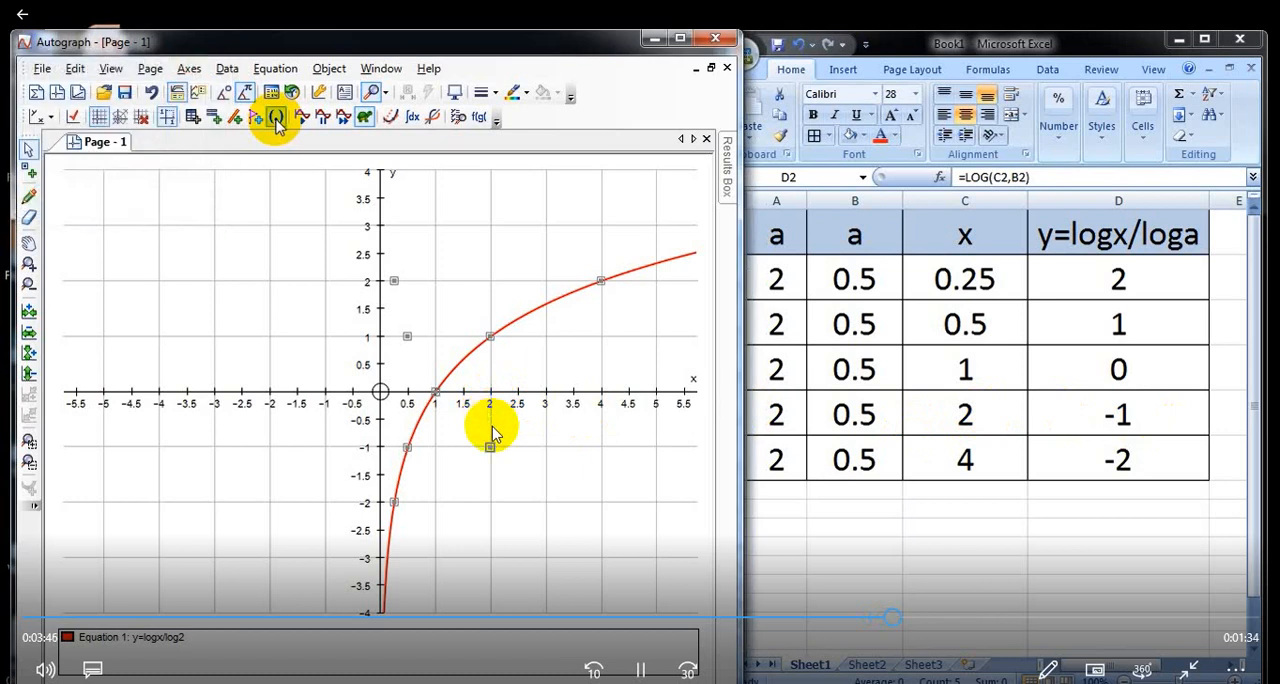
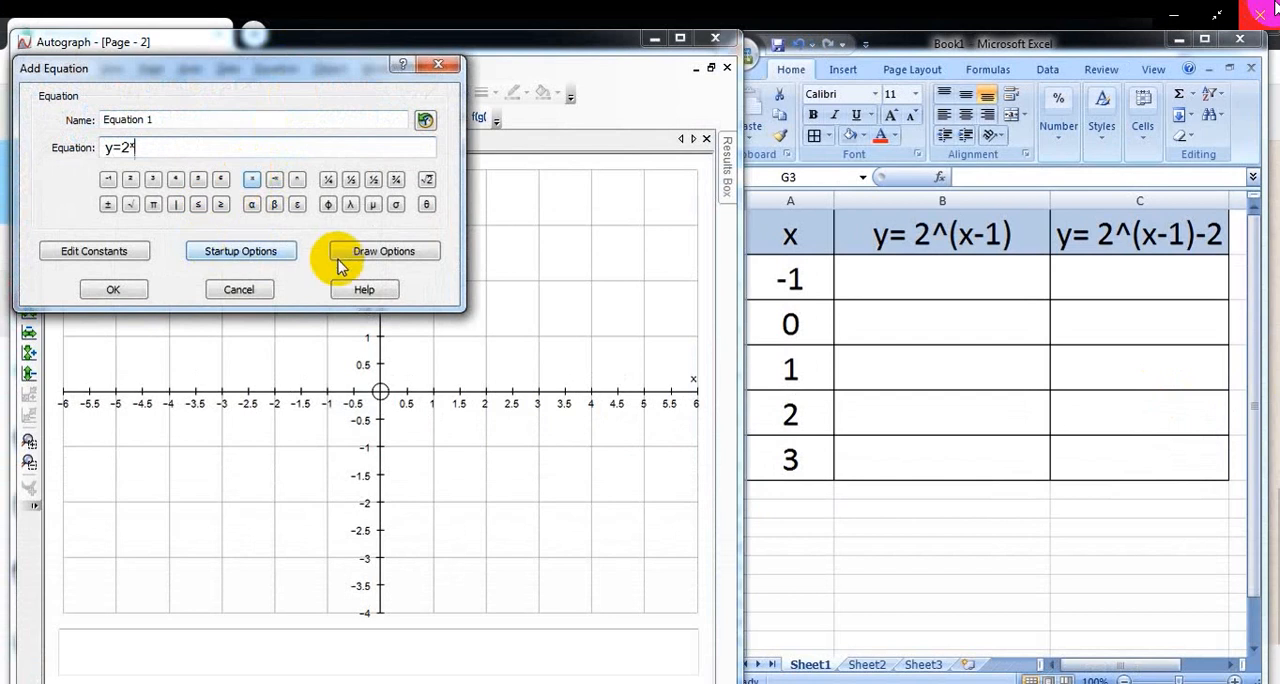
Step: Set the line thickness of equation y=2^x to 1½ pt and plot its curve
{"action": "left_click", "coordinate": [372, 250]}
{"action": "left_click", "coordinate": [214, 148]}
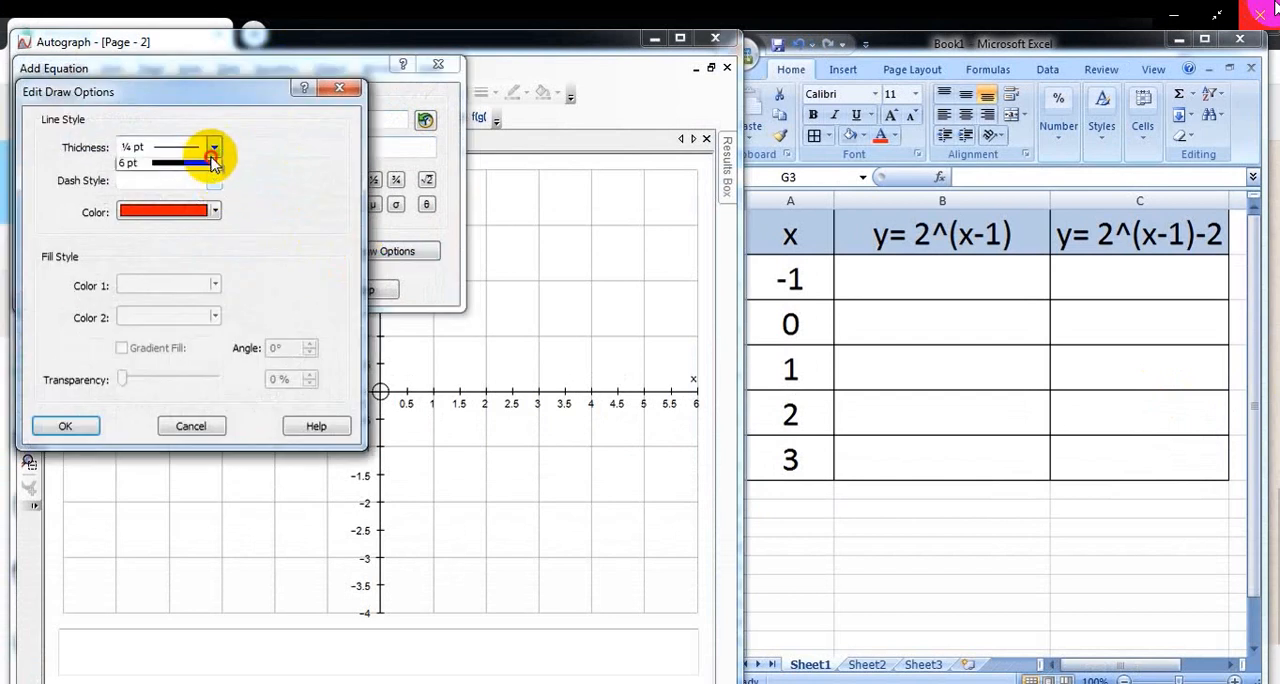
{"action": "left_click", "coordinate": [194, 227]}
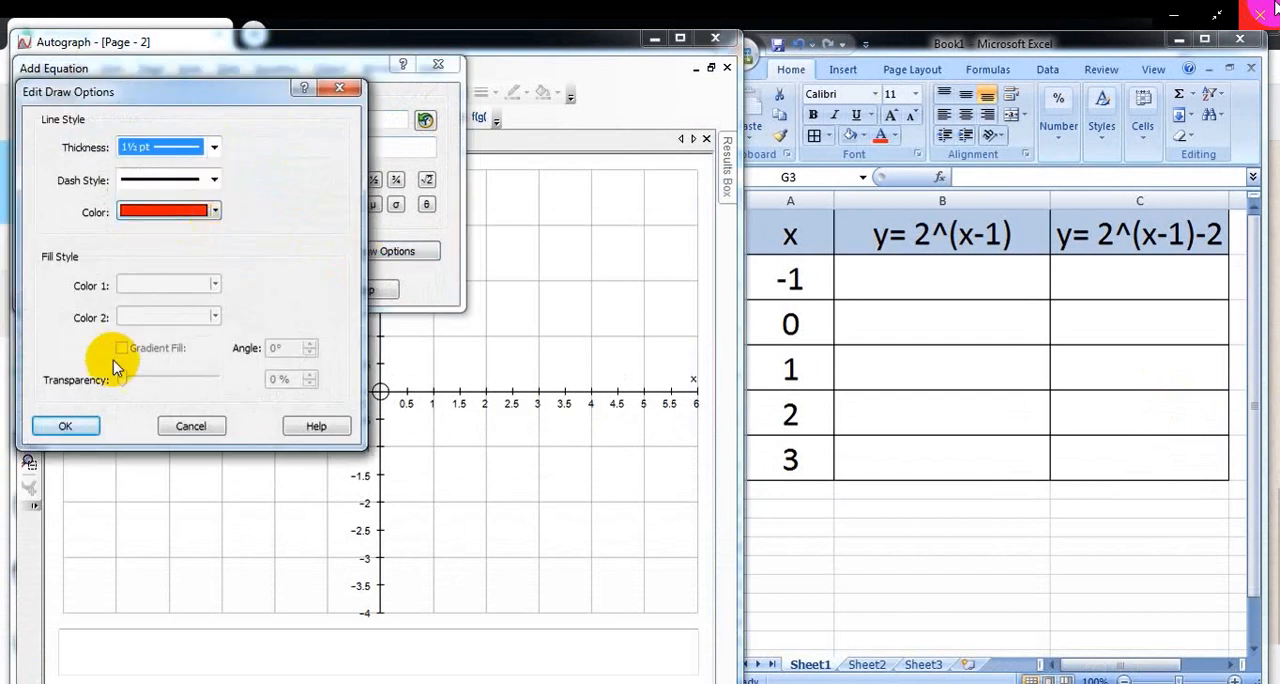
{"action": "left_click", "coordinate": [65, 426]}
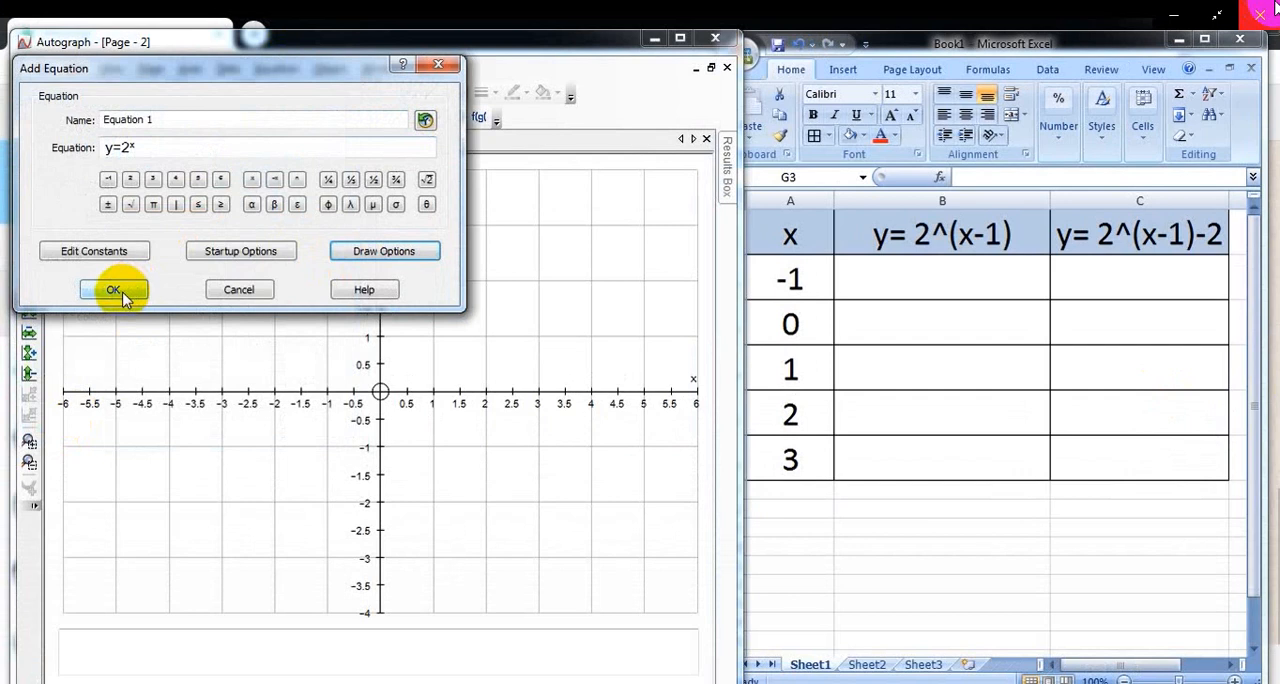
{"action": "left_click", "coordinate": [114, 290]}
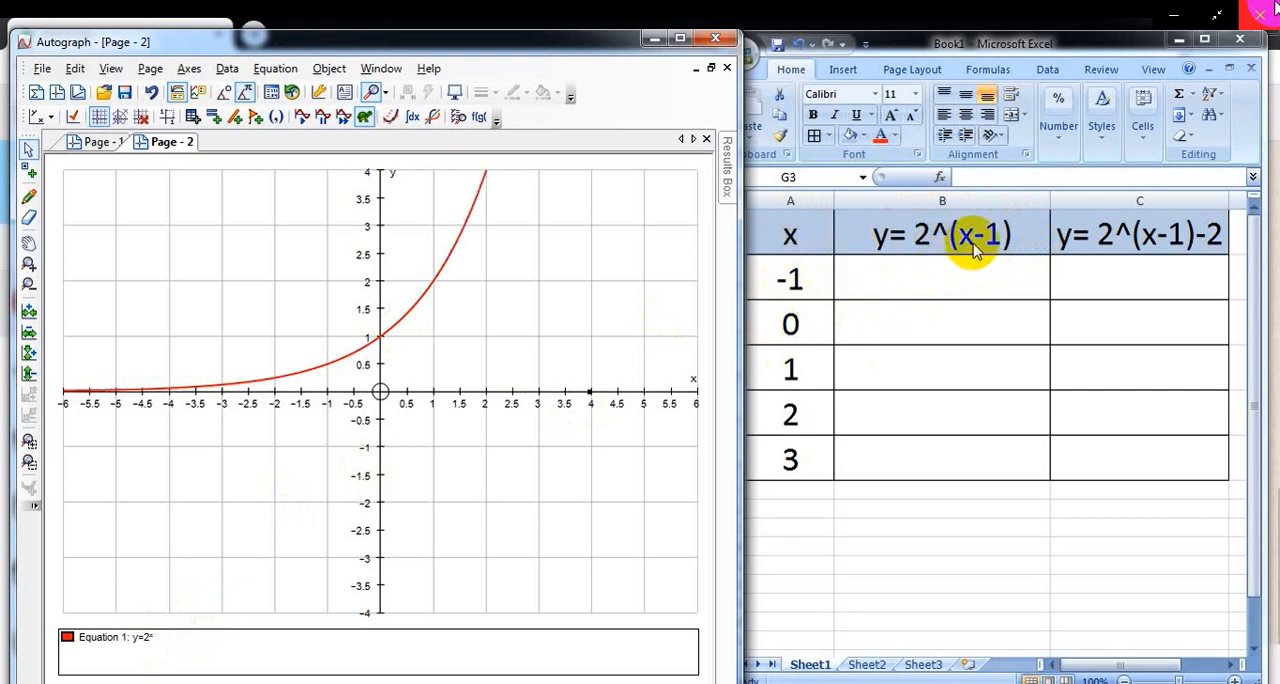
Step: Switch to Excel, enter =(2^A2)/2 in cell B2 and fill the formula down to B6
{"action": "double_click", "coordinate": [969, 282]}
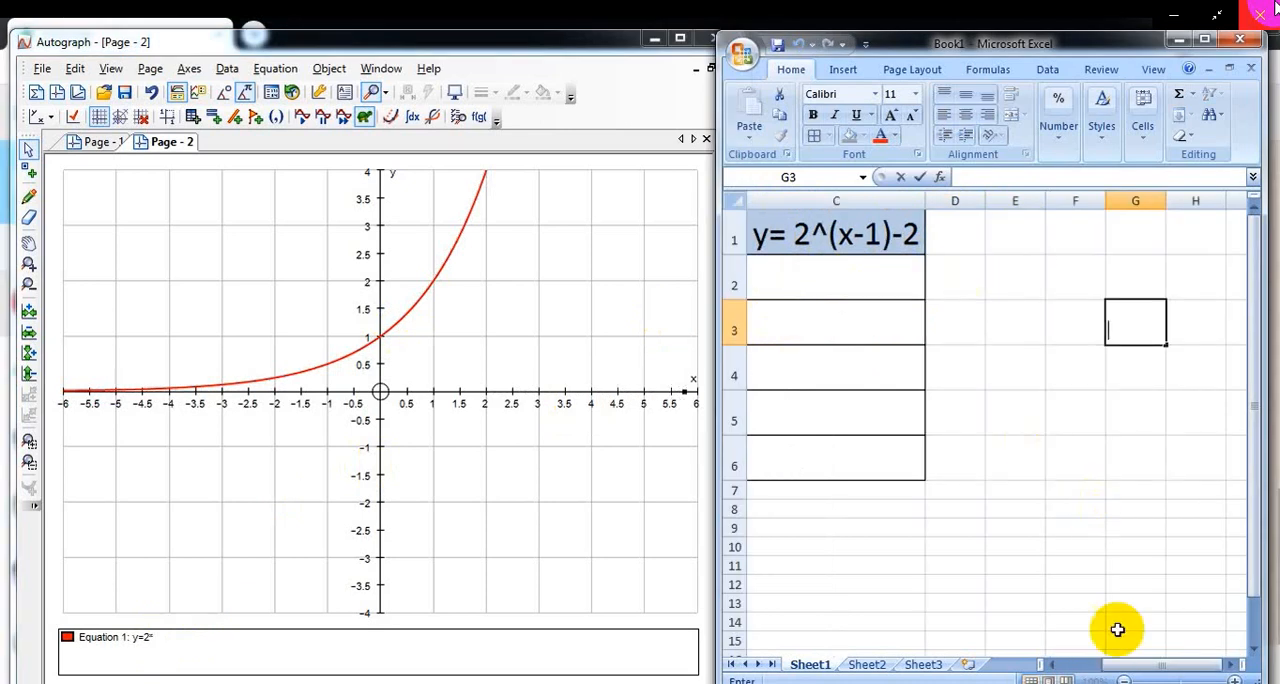
{"action": "left_click_drag", "start_coordinate": [1133, 672], "coordinate": [1043, 664]}
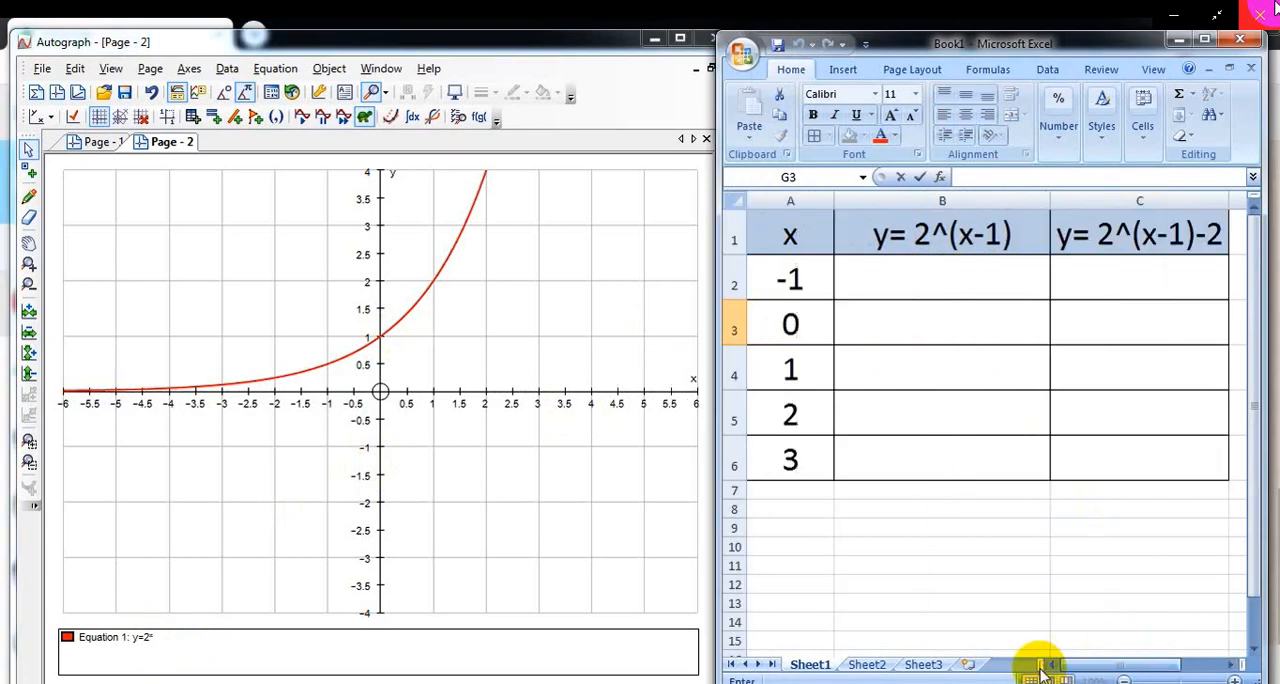
{"action": "left_click", "coordinate": [928, 291]}
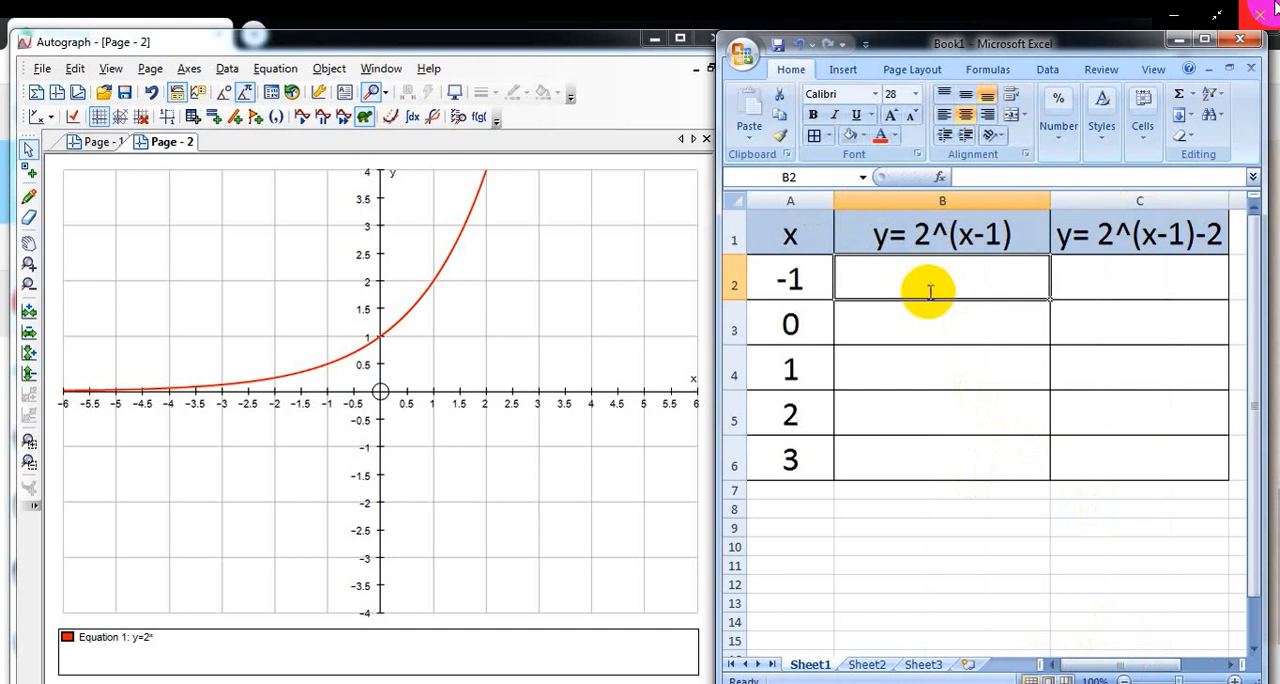
{"action": "type", "text": "="}
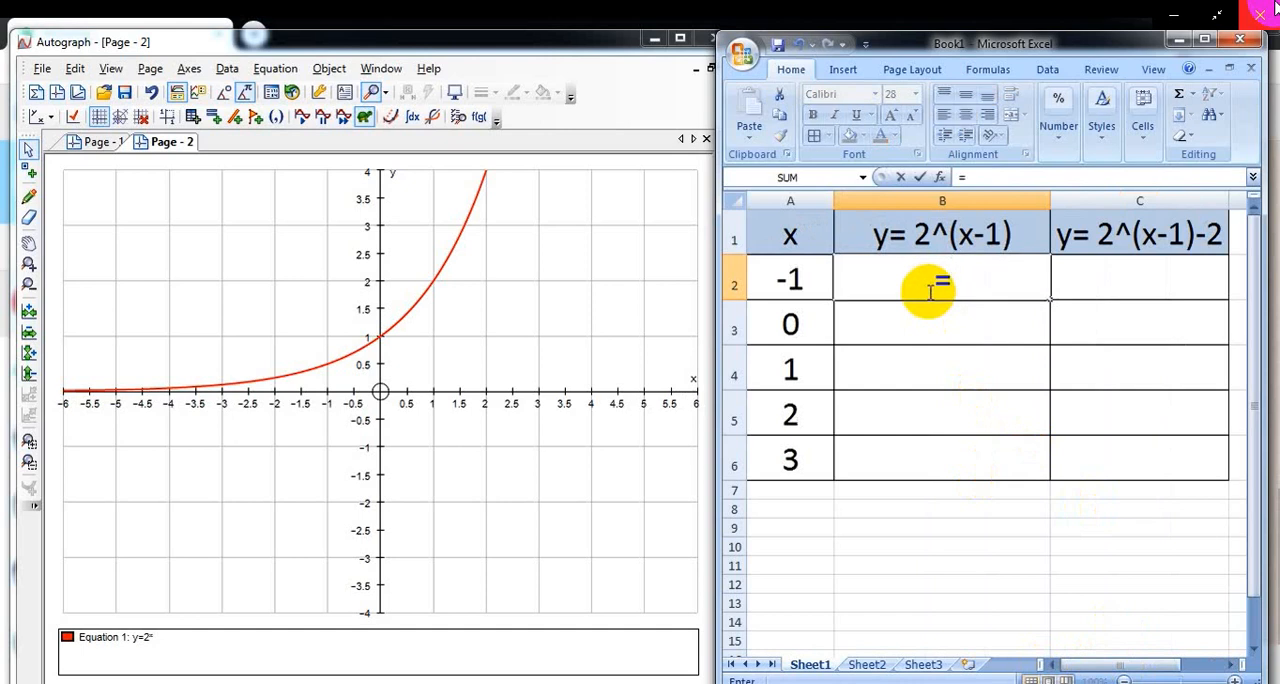
{"action": "type", "text": "2"}
{"action": "key", "text": "BackSpace"}
{"action": "type", "text": "(2^"}
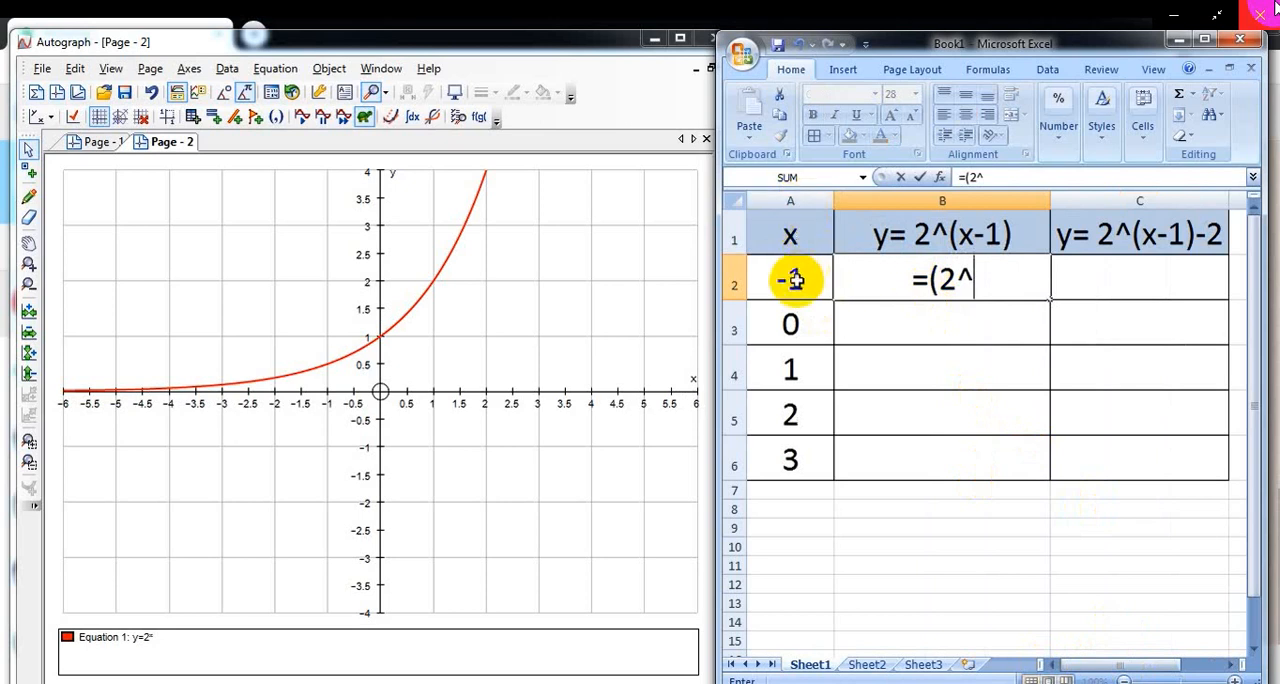
{"action": "type", "text": "a"}
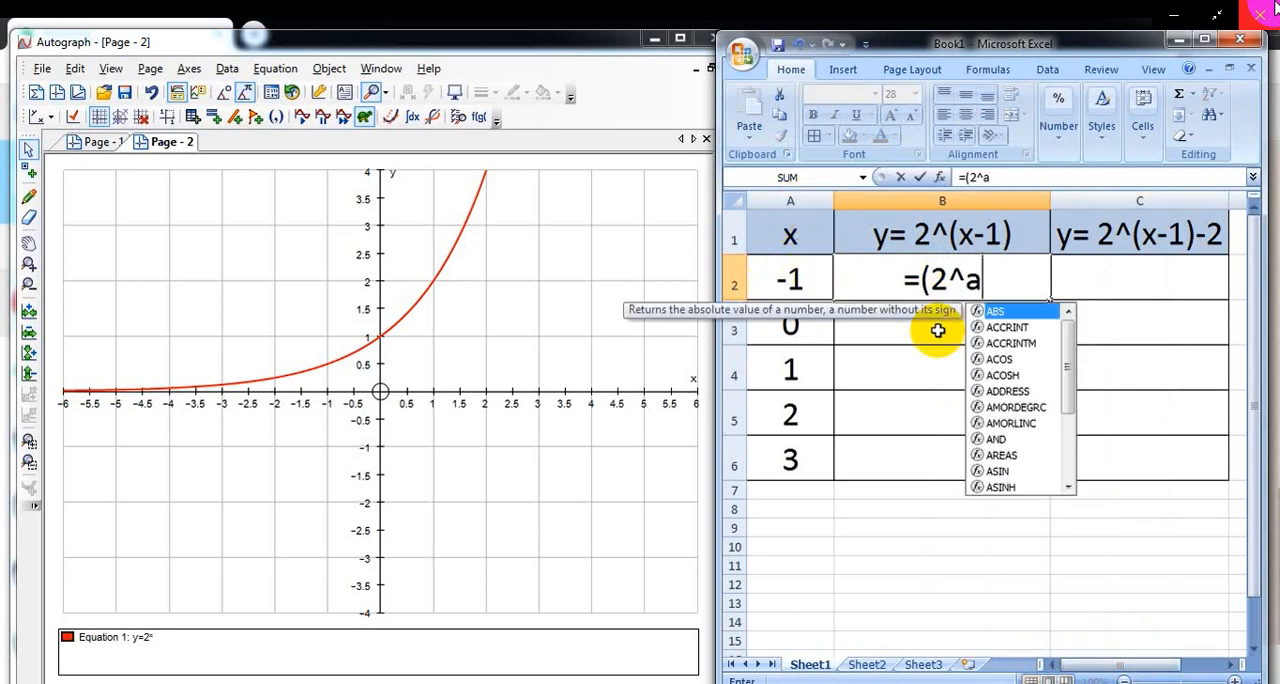
{"action": "type", "text": "2)"}
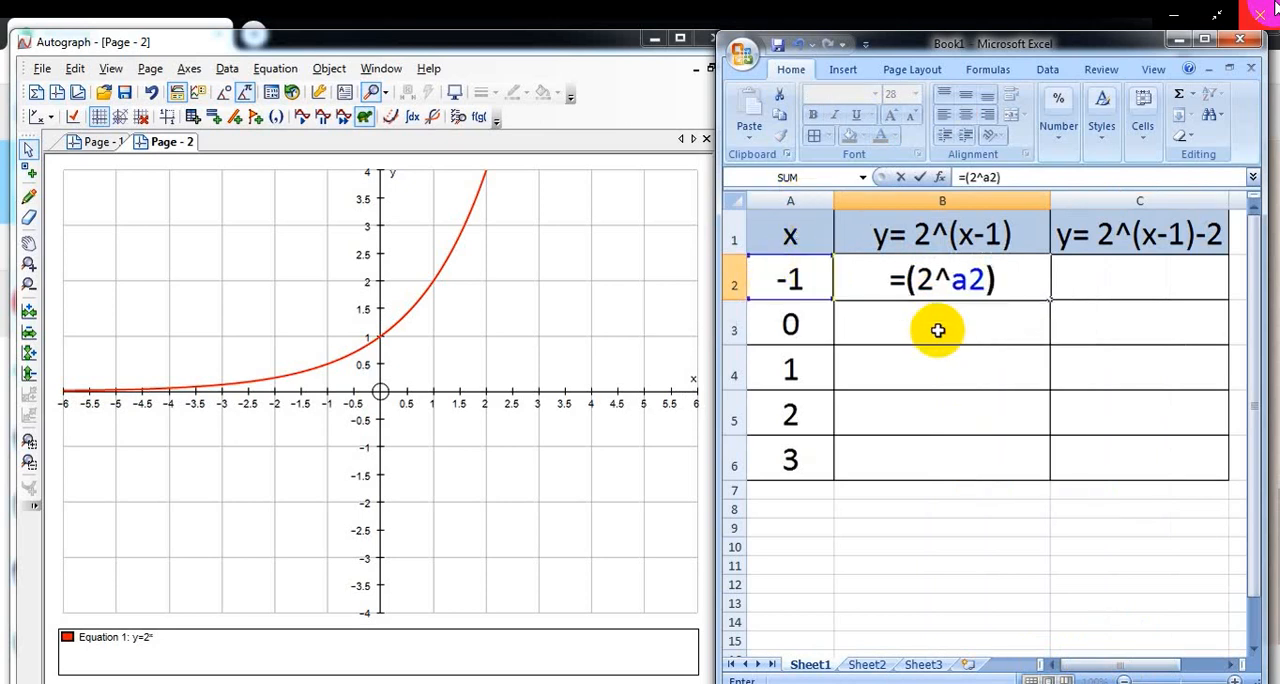
{"action": "type", "text": "/"}
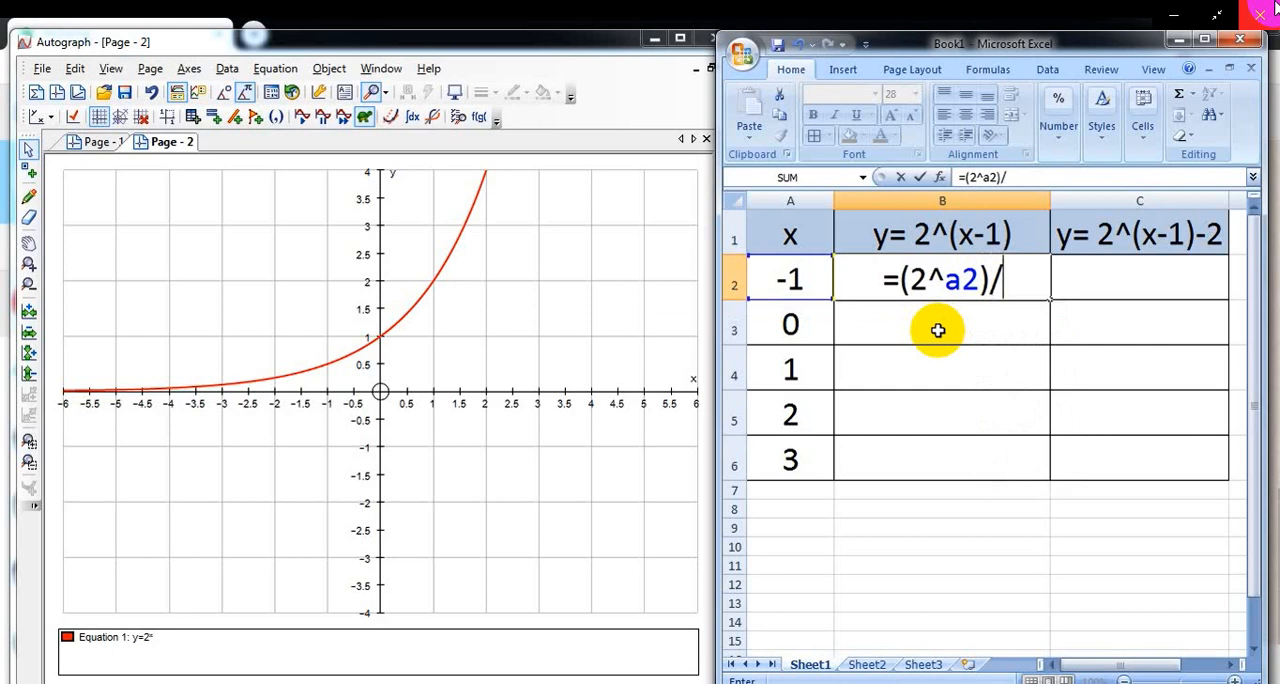
{"action": "type", "text": "2"}
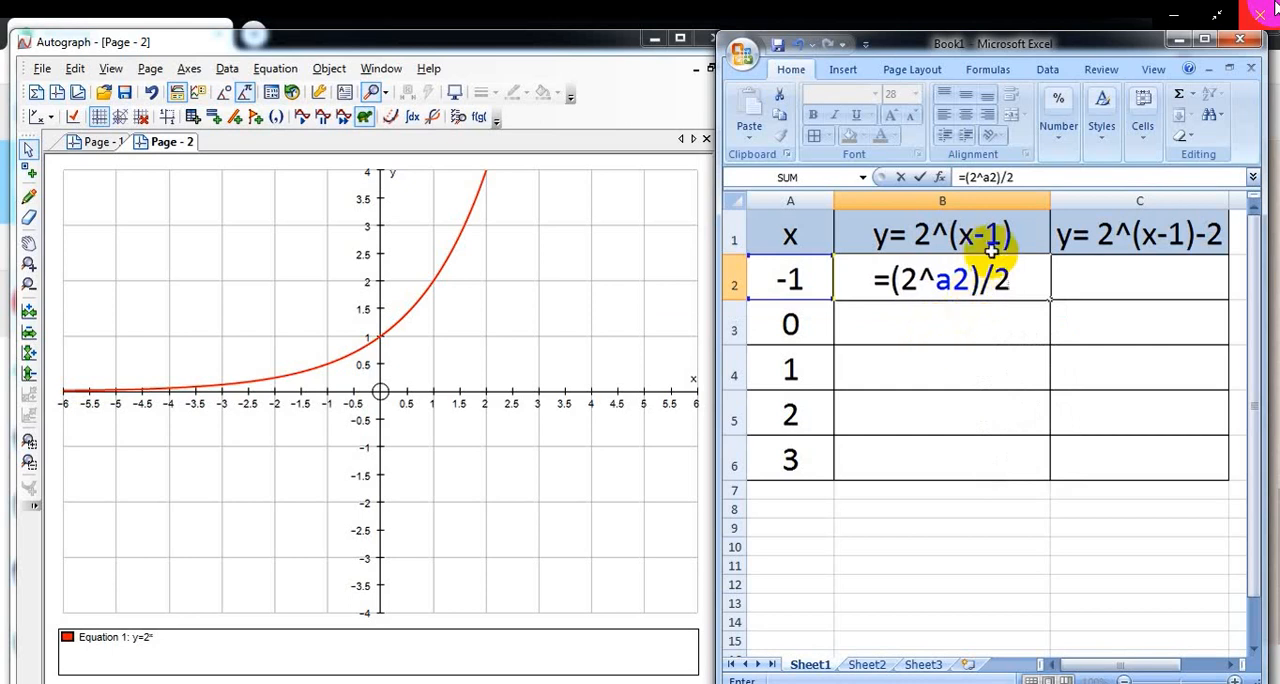
{"action": "key", "text": "Return"}
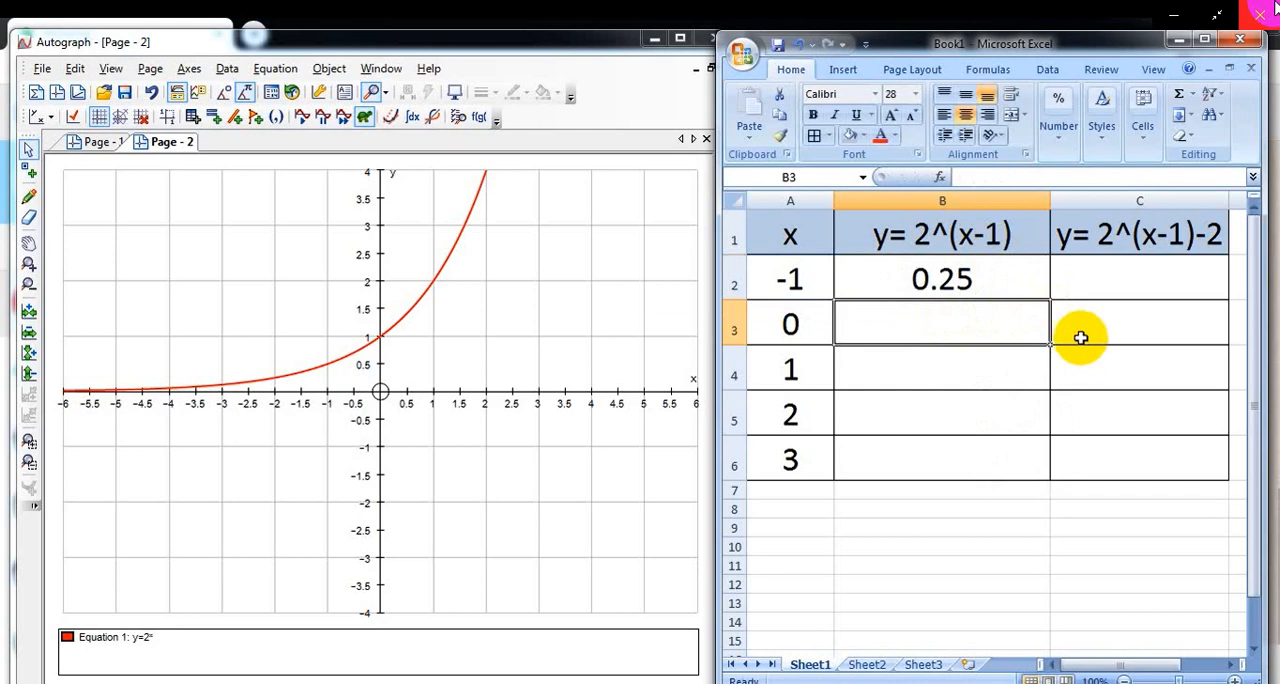
{"action": "left_click", "coordinate": [973, 281]}
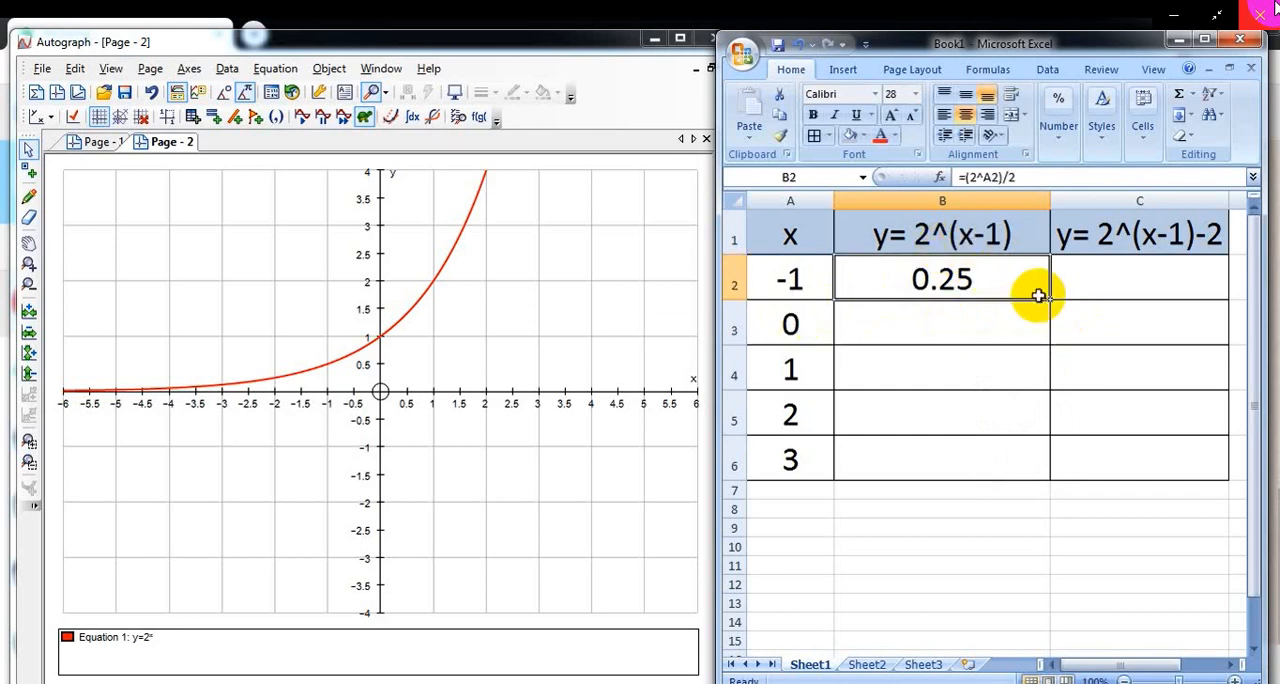
{"action": "left_click_drag", "start_coordinate": [1048, 300], "coordinate": [1049, 463]}
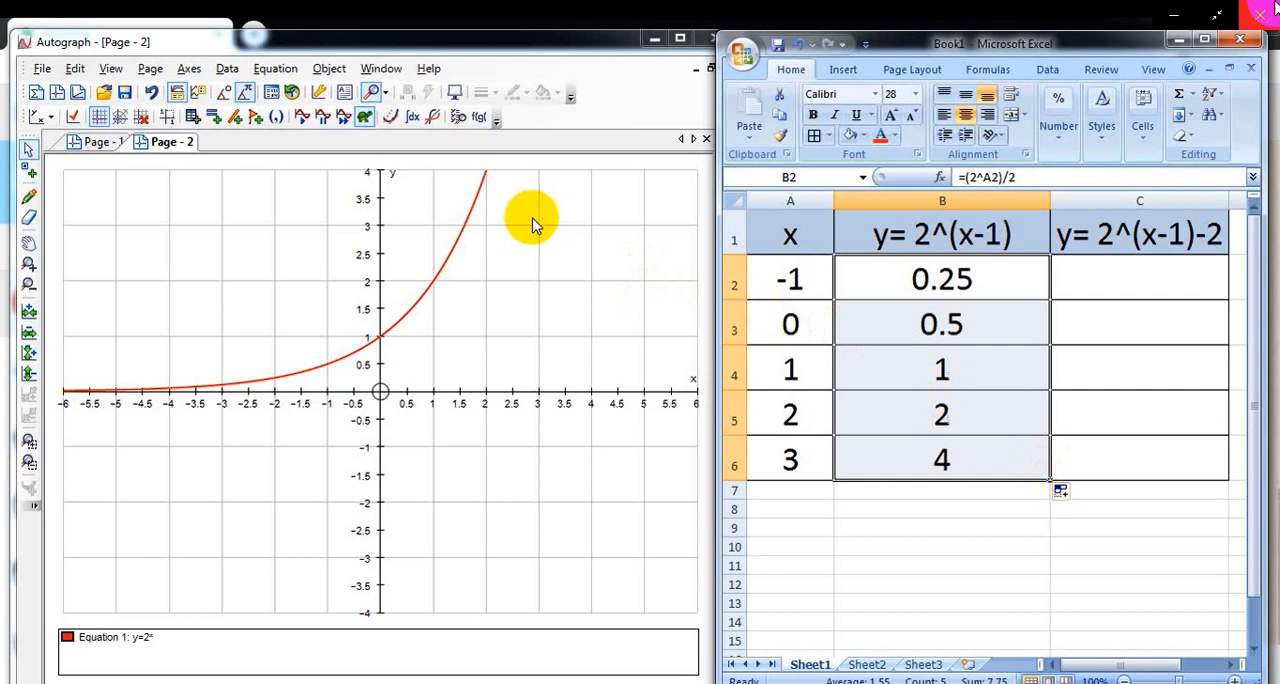
Step: Switch to Autograph and plot the first point of y=2^(x-1) at x = -1, y = 0.25
{"action": "left_click", "coordinate": [278, 118]}
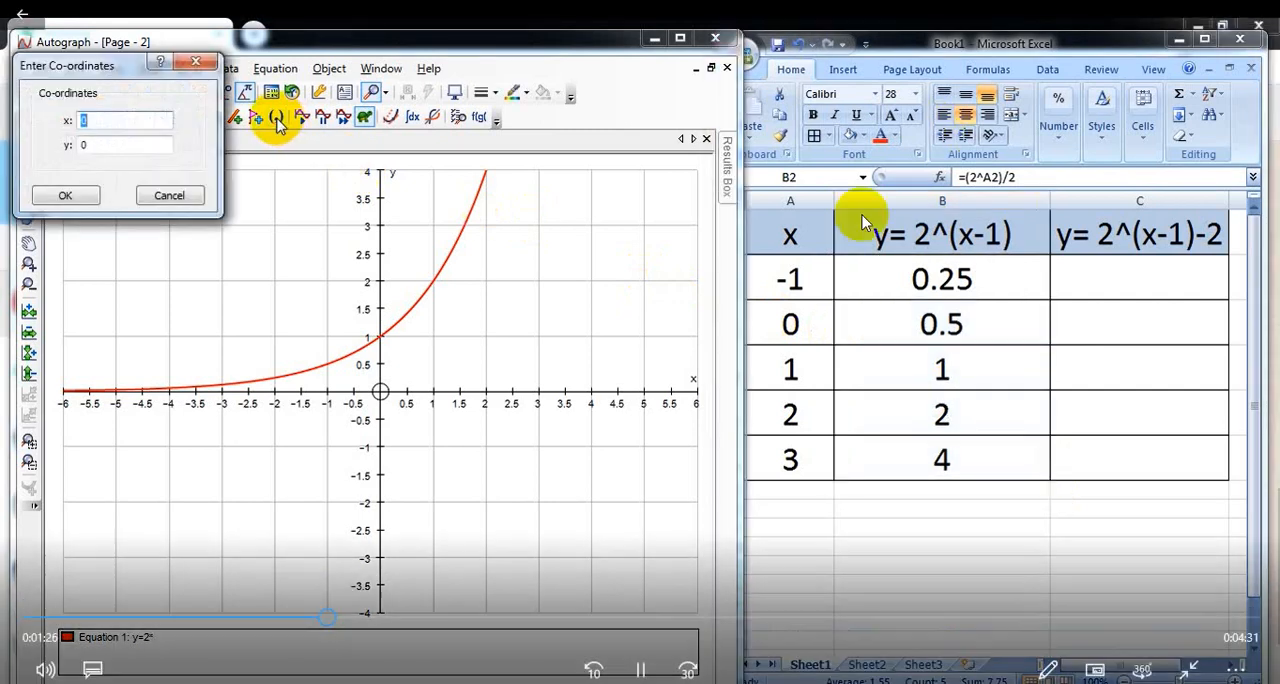
{"action": "type", "text": "-1"}
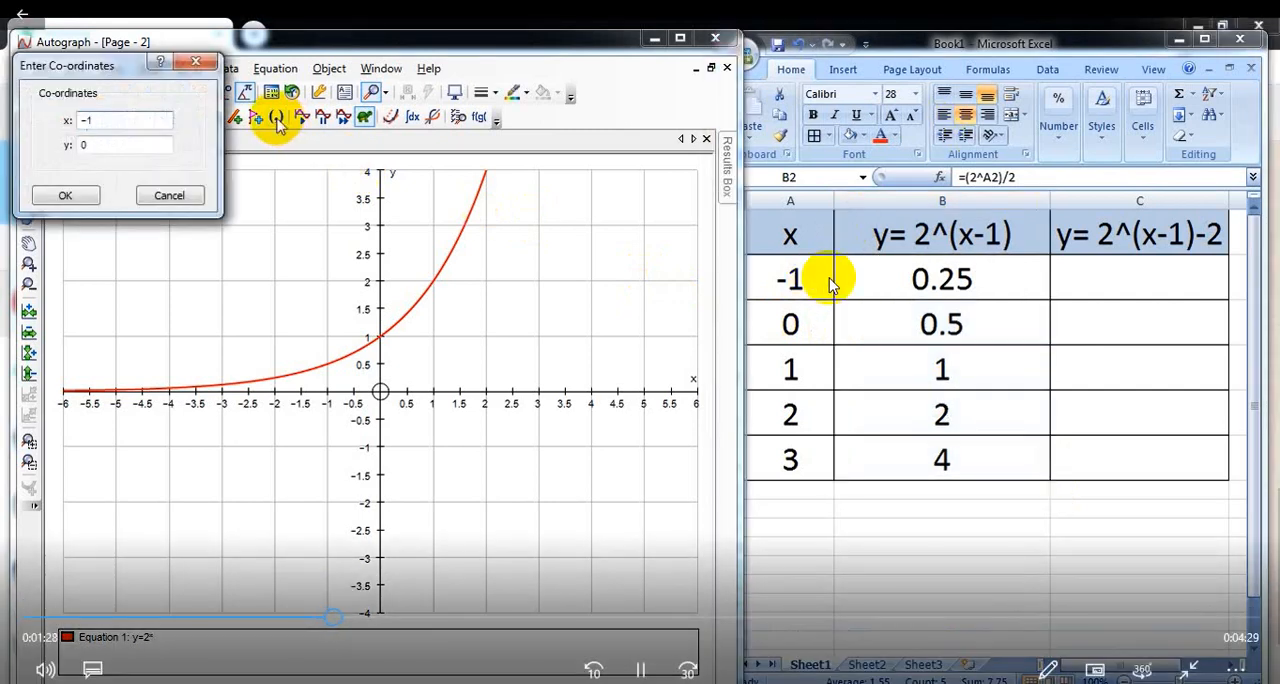
{"action": "key", "text": "Tab"}
{"action": "type", "text": "0.2"}
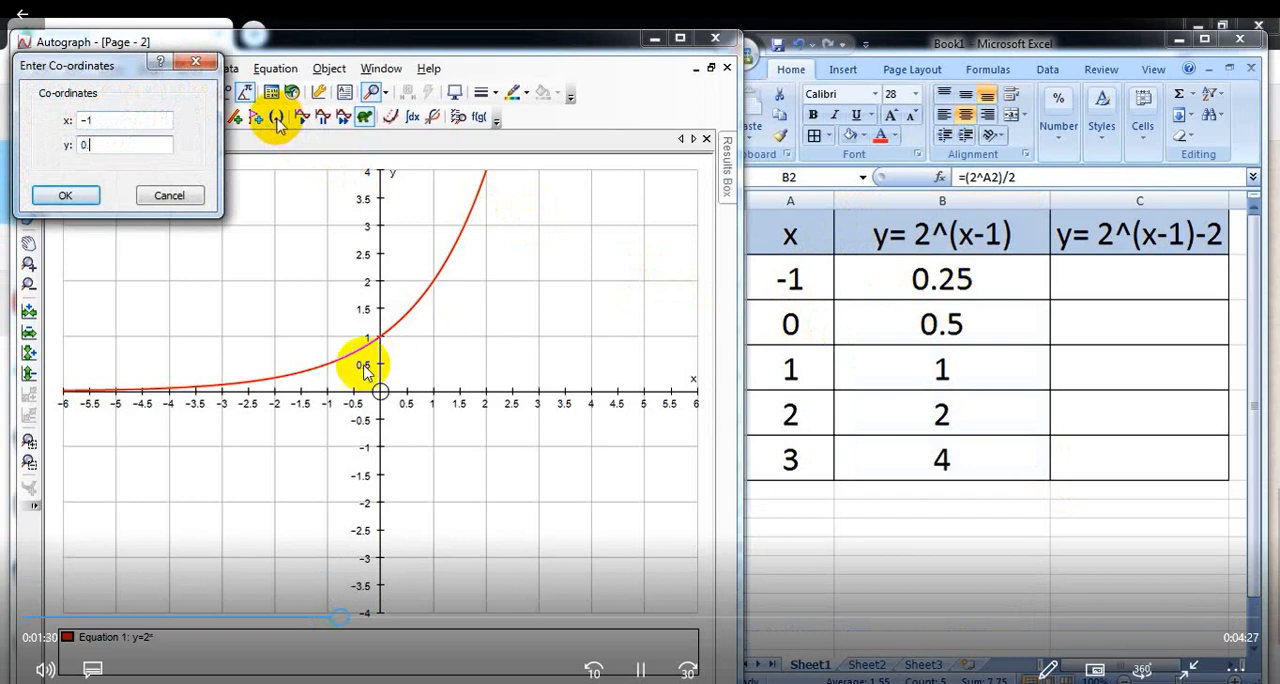
{"action": "key", "text": "Return"}
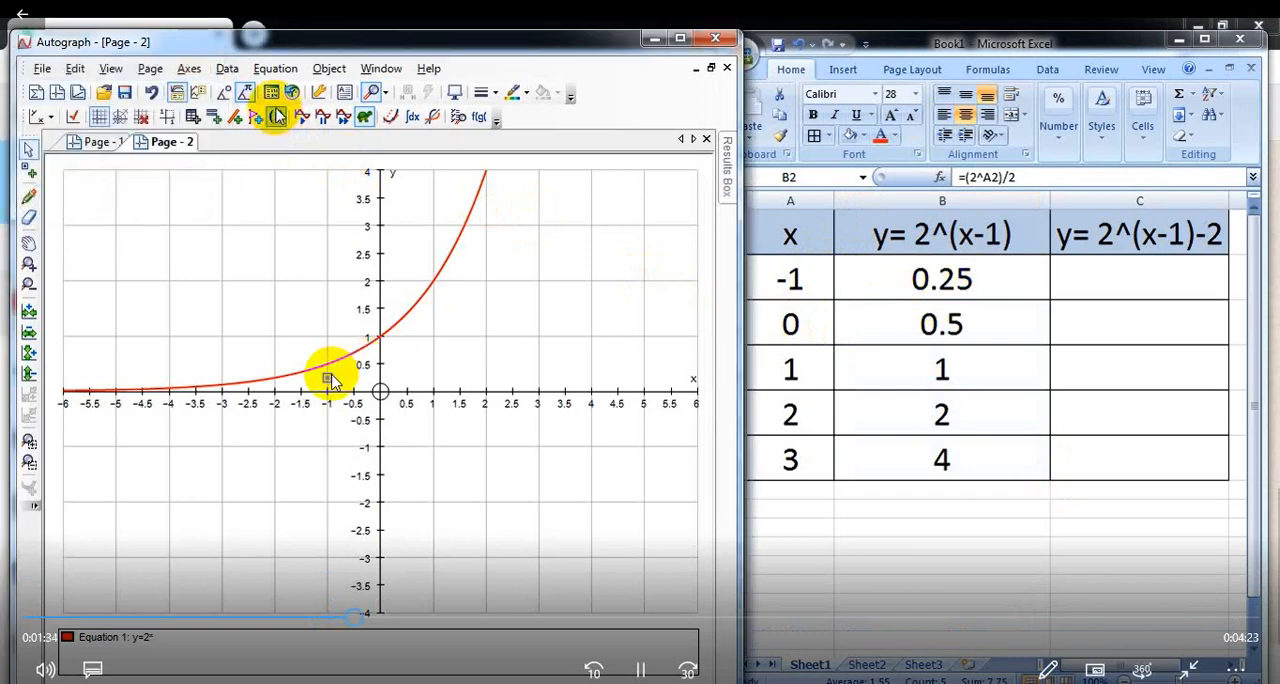
Step: Plot the second and third points of y=2^(x-1) at (0, 0.5) and (1, 1)
{"action": "left_click", "coordinate": [277, 118]}
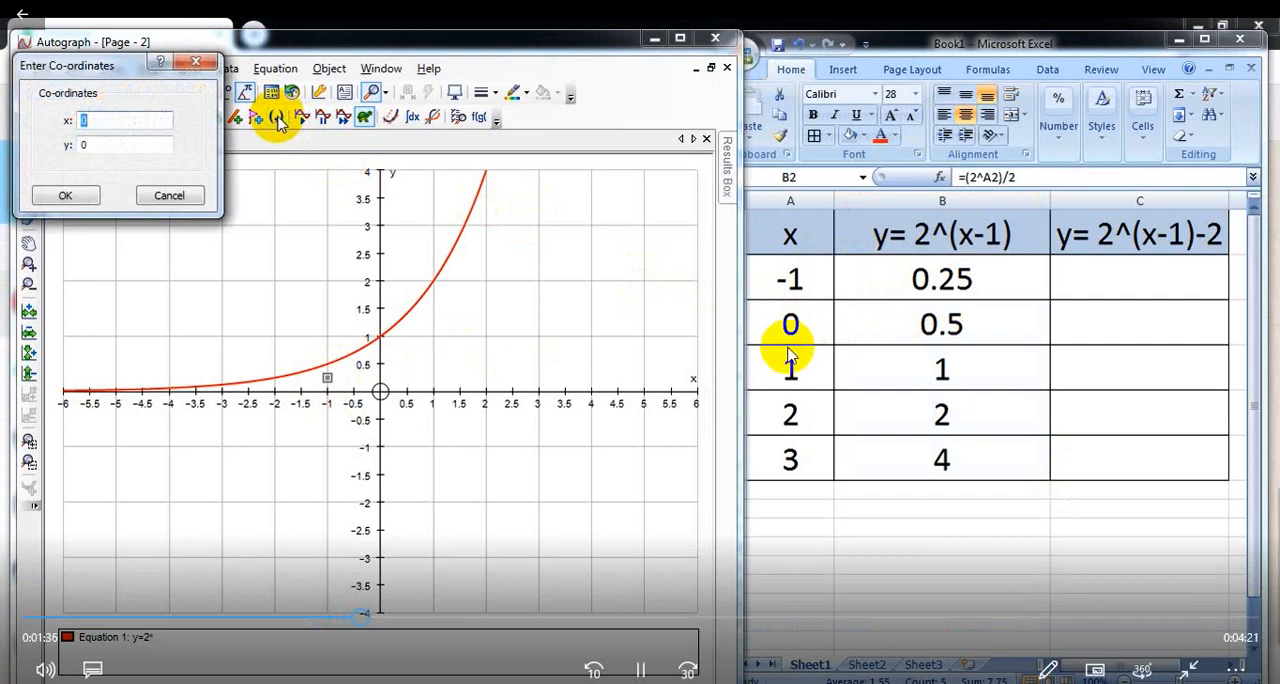
{"action": "key", "text": "Tab"}
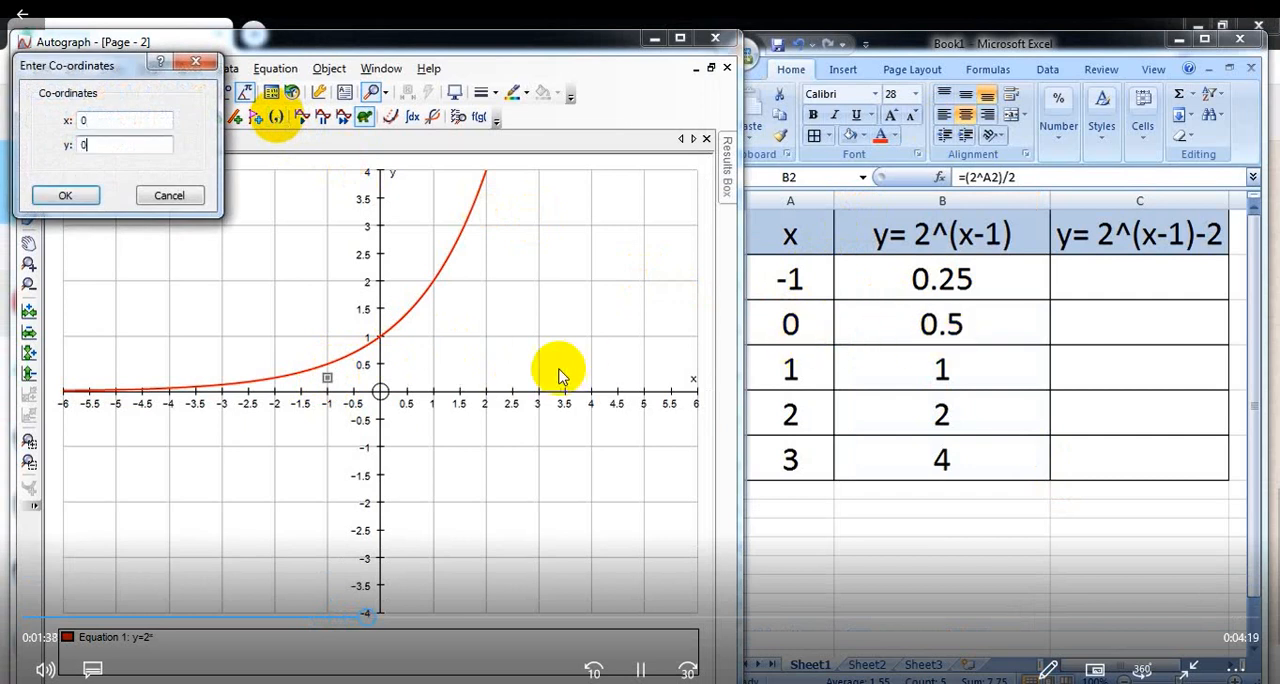
{"action": "type", "text": "0.5"}
{"action": "key", "text": "Return"}
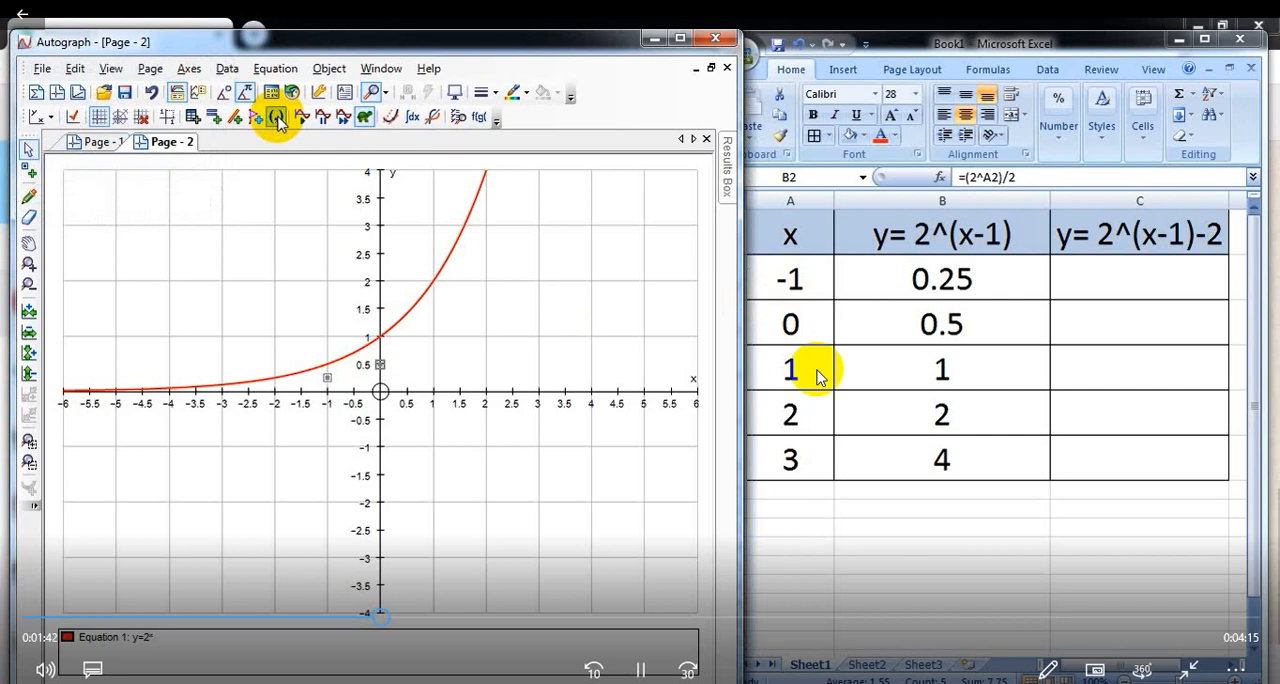
{"action": "left_click", "coordinate": [277, 118]}
{"action": "type", "text": "1"}
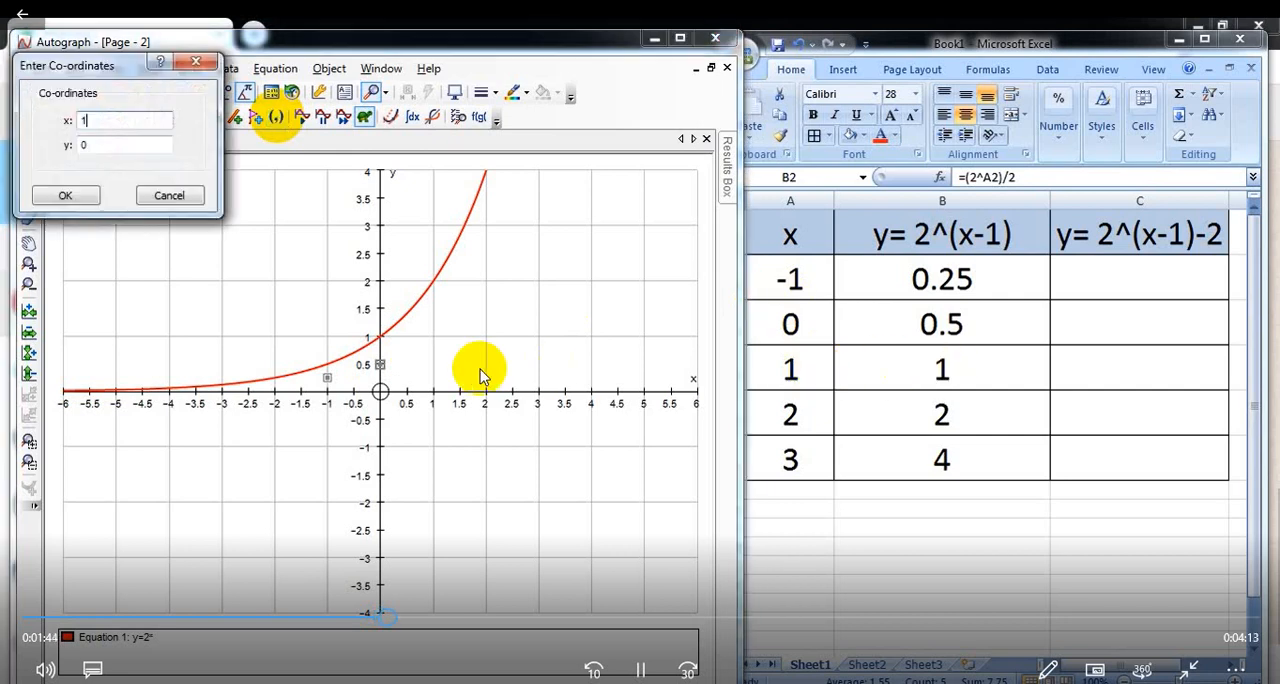
{"action": "key", "text": "Tab"}
{"action": "type", "text": "1"}
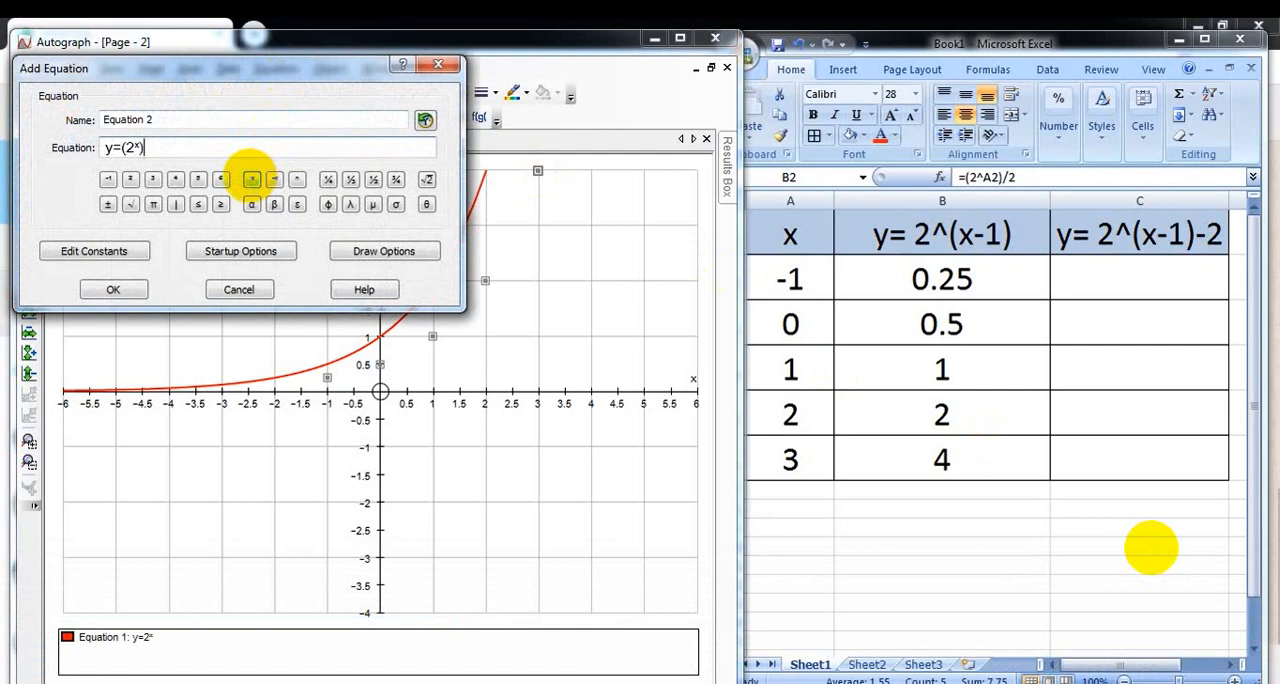
Step: Set the line thickness of equation y=(2^x)/2 to 1½ pt and plot its curve through the points
{"action": "left_click", "coordinate": [348, 252]}
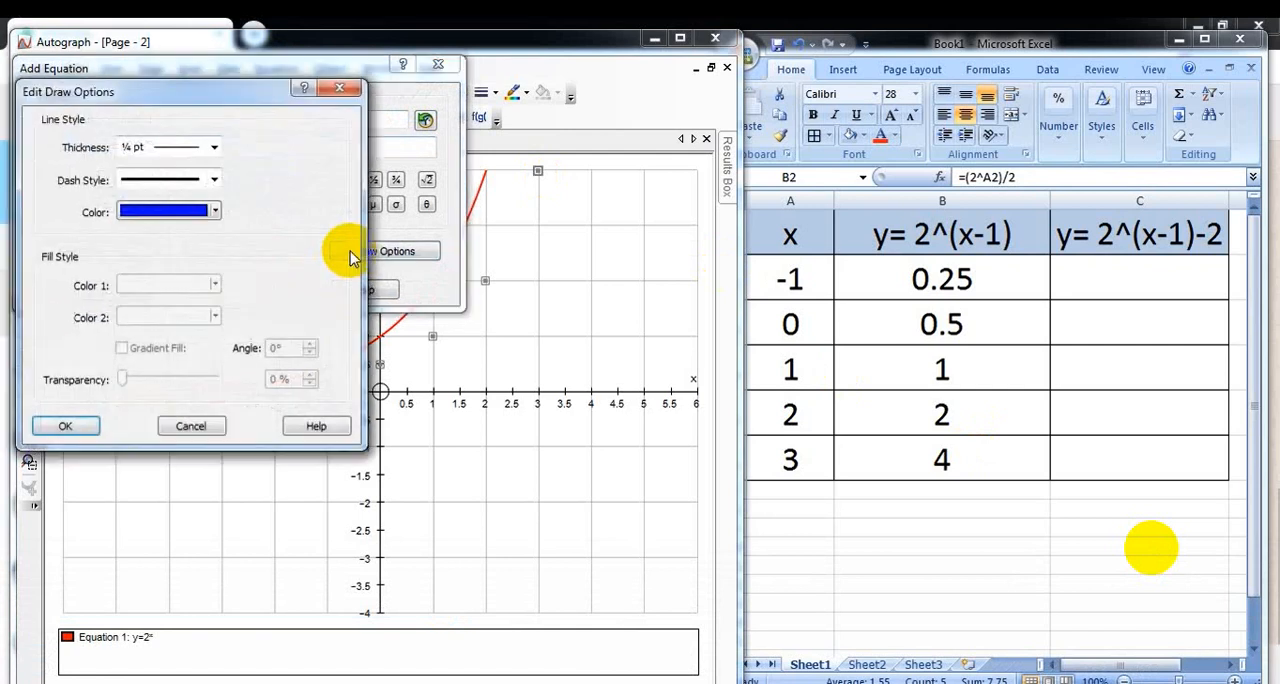
{"action": "left_click", "coordinate": [214, 147]}
{"action": "left_click", "coordinate": [196, 227]}
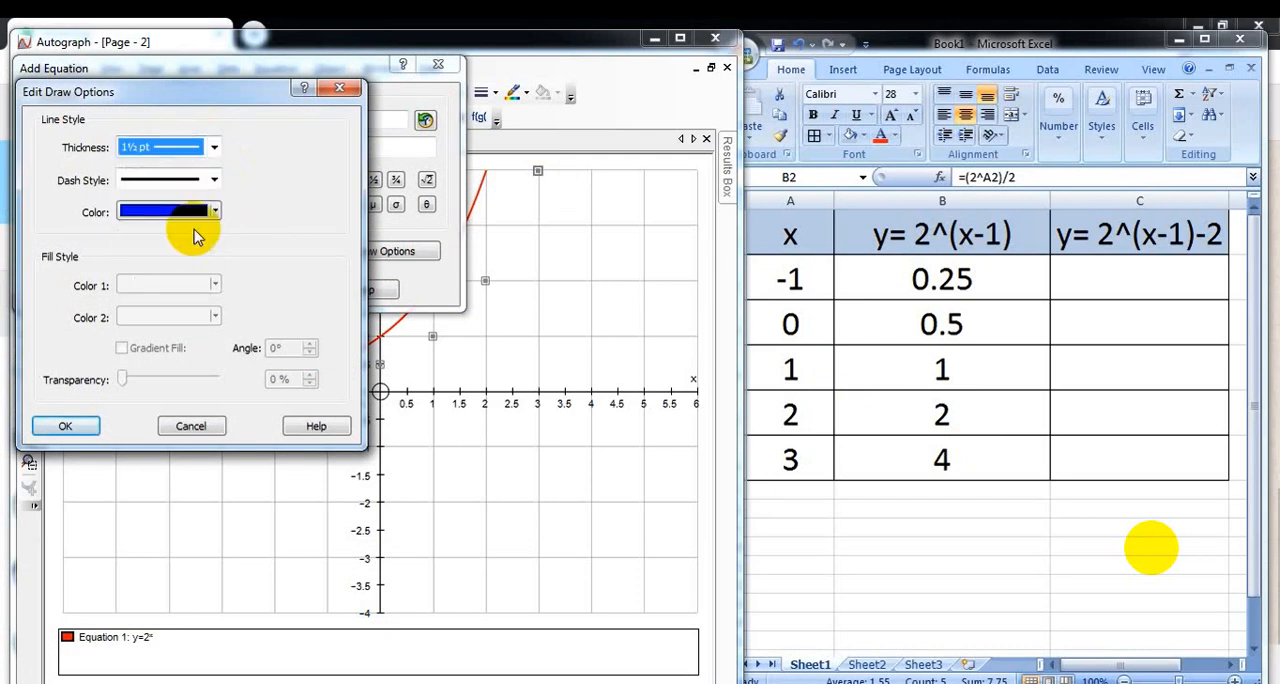
{"action": "left_click", "coordinate": [80, 428]}
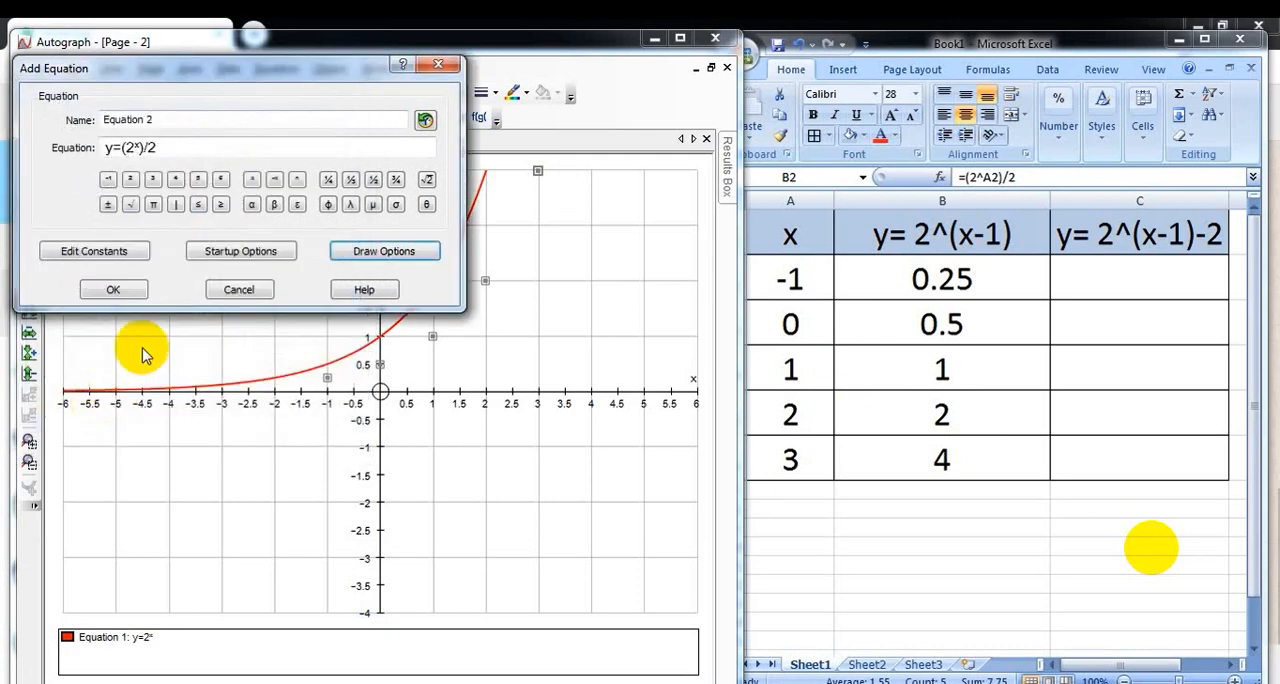
{"action": "left_click", "coordinate": [113, 293]}
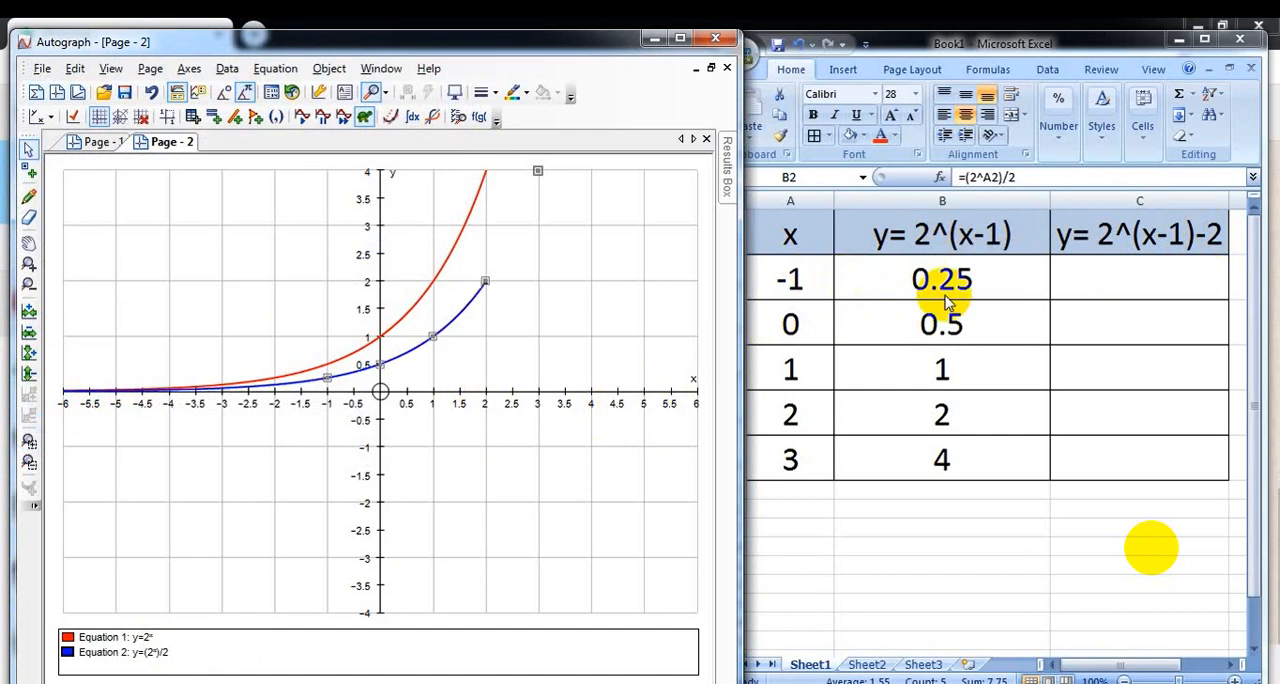
Step: Switch to Excel, enter =((2^A2)/2)-2 in cell C2 and fill the formula down to C6
{"action": "left_click", "coordinate": [1136, 281]}
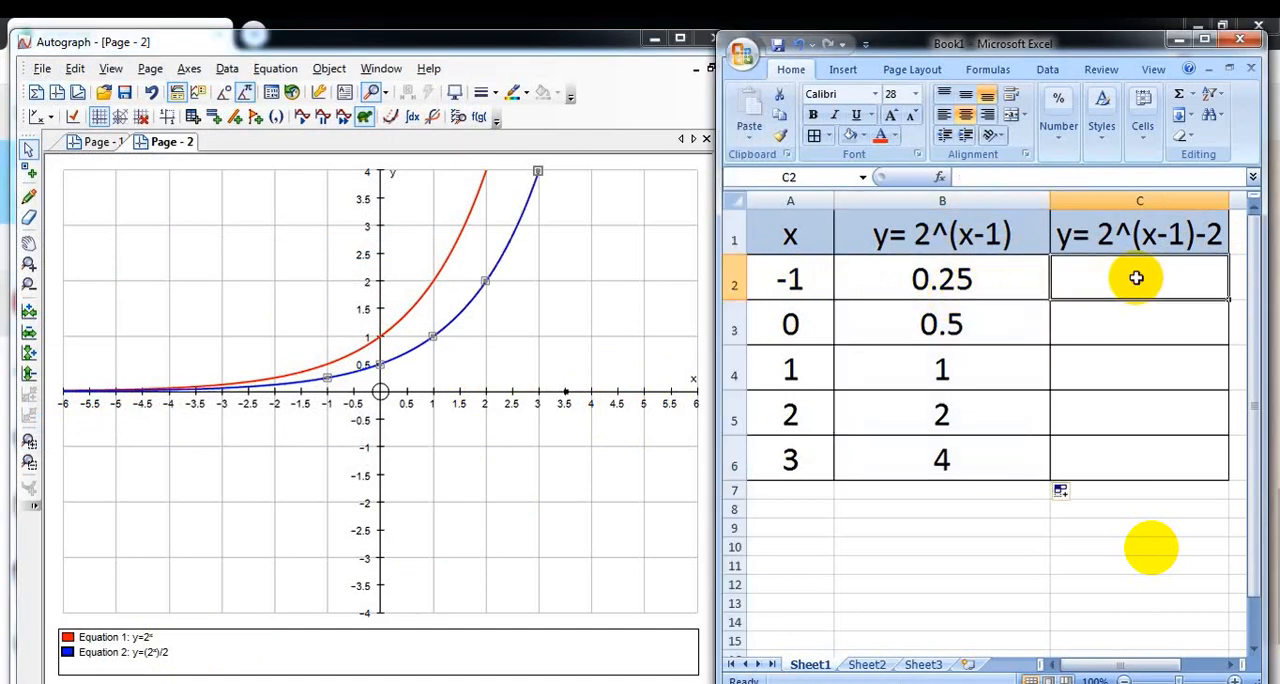
{"action": "mouse_move", "coordinate": [680, 557]}
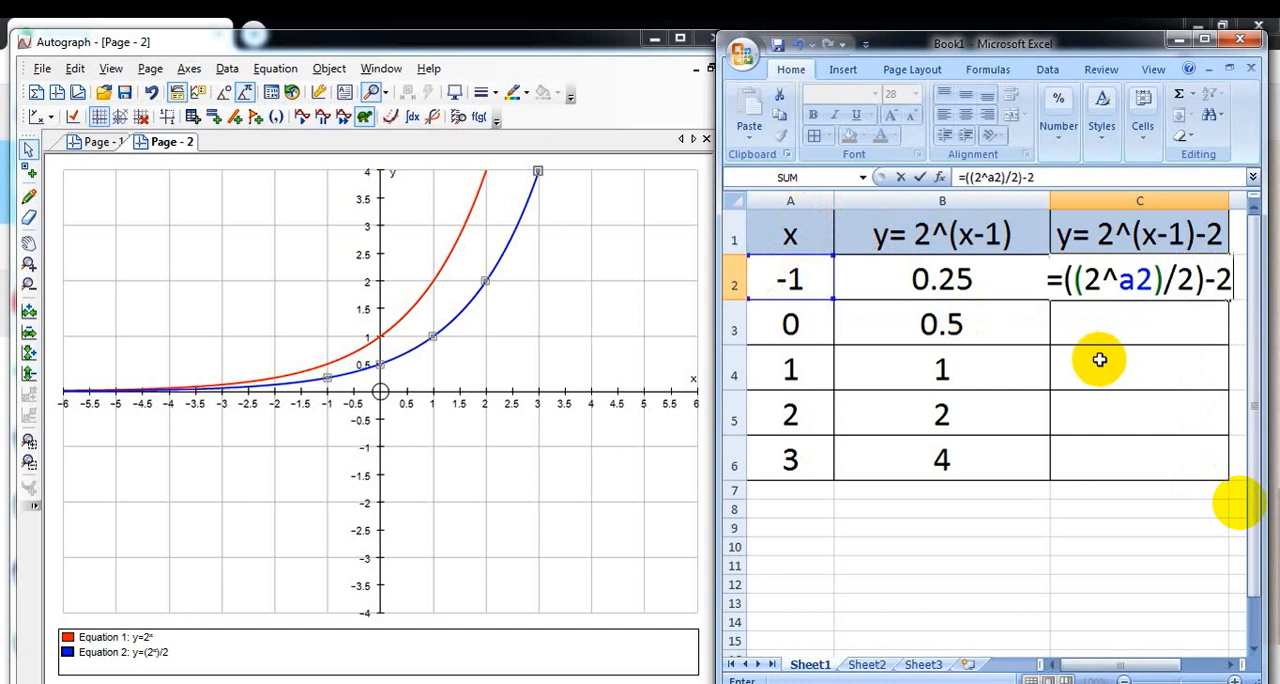
{"action": "key", "text": "Return"}
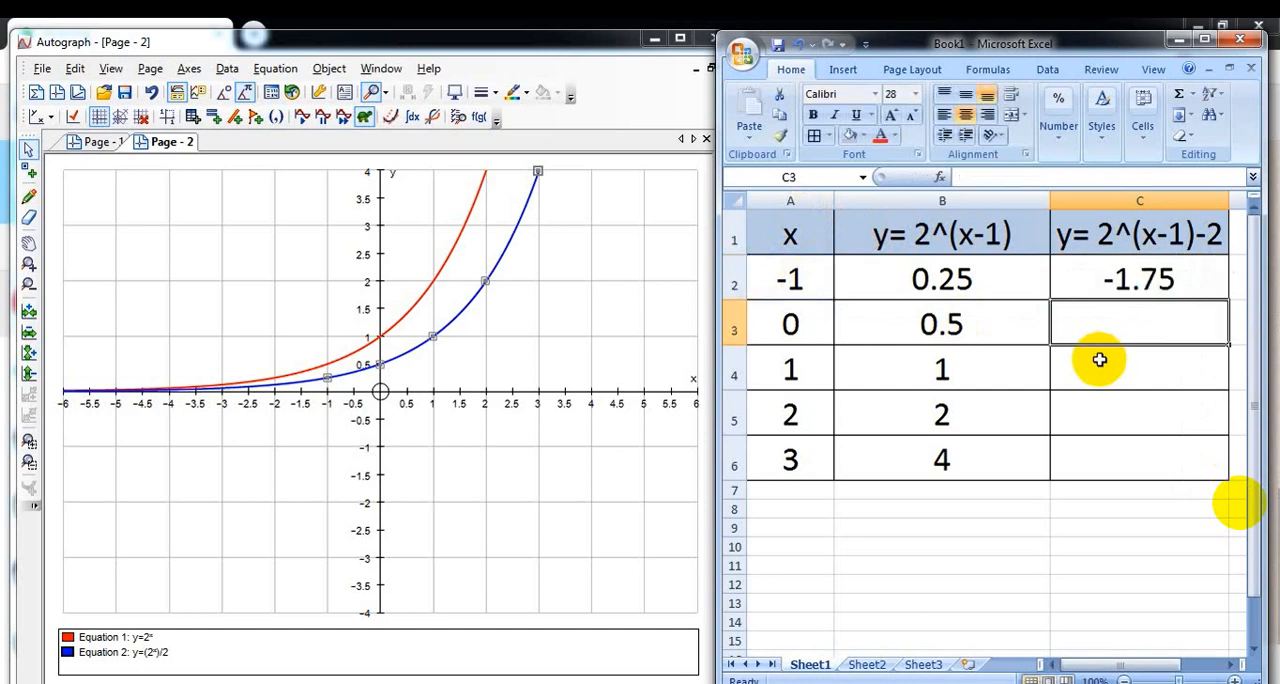
{"action": "left_click", "coordinate": [1145, 280]}
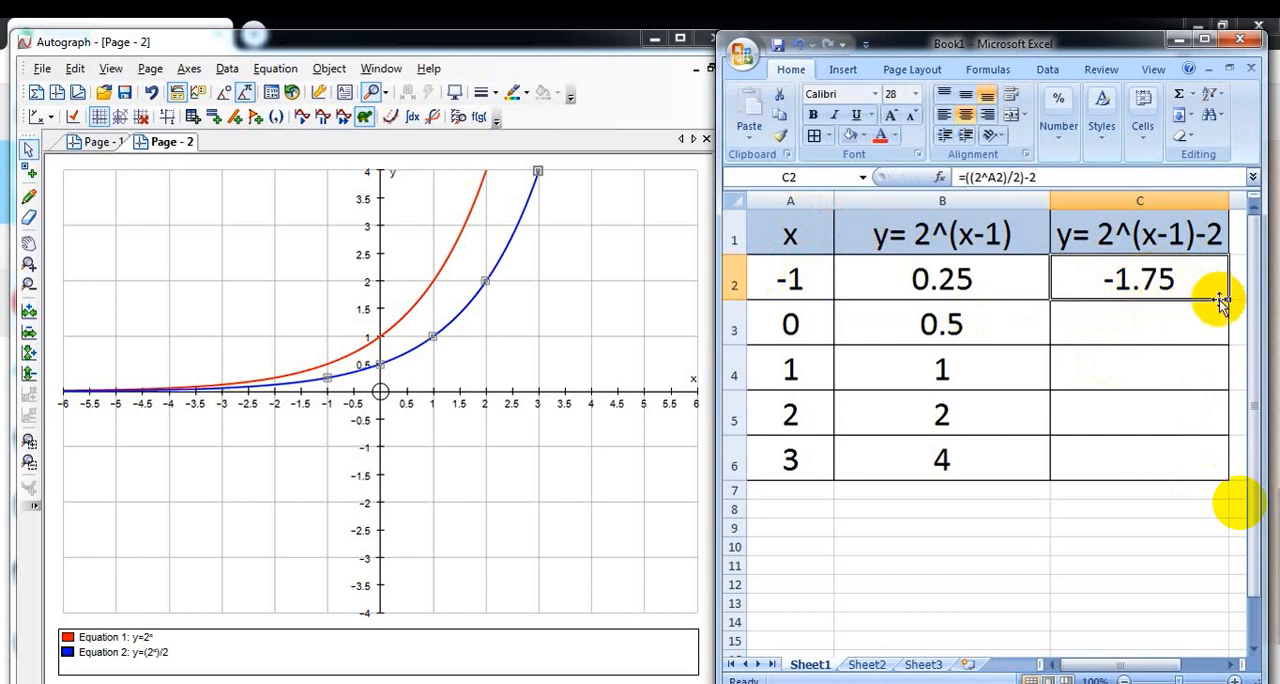
{"action": "left_click_drag", "start_coordinate": [1227, 298], "coordinate": [1227, 460]}
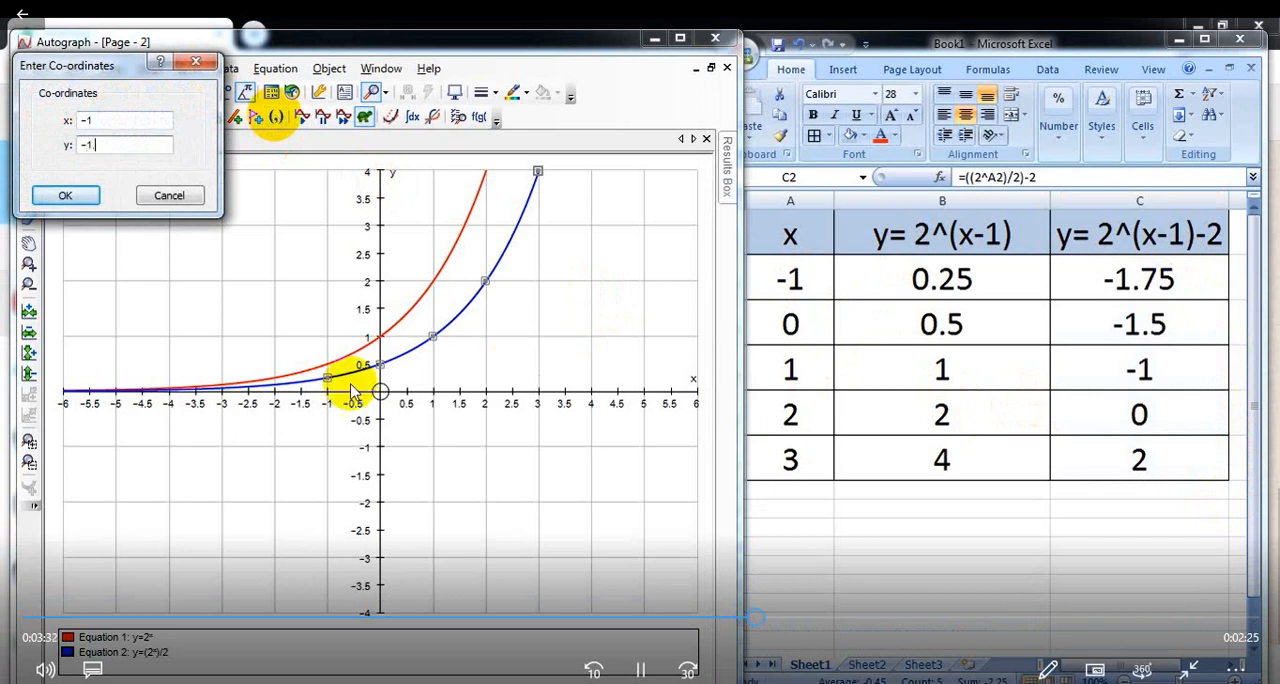
Step: Plot the first and second points of y=2^(x-1)-2 at (-1, -1.75) and (0, -1.5)
{"action": "type", "text": ".75"}
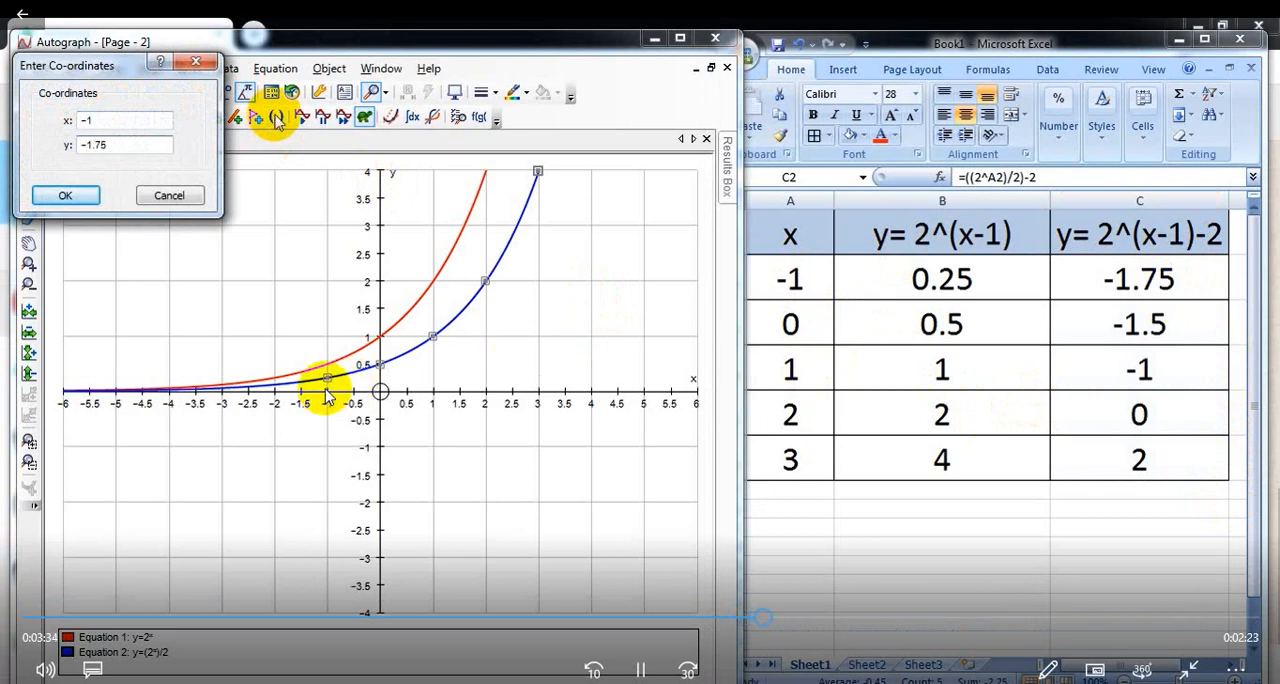
{"action": "key", "text": "Return"}
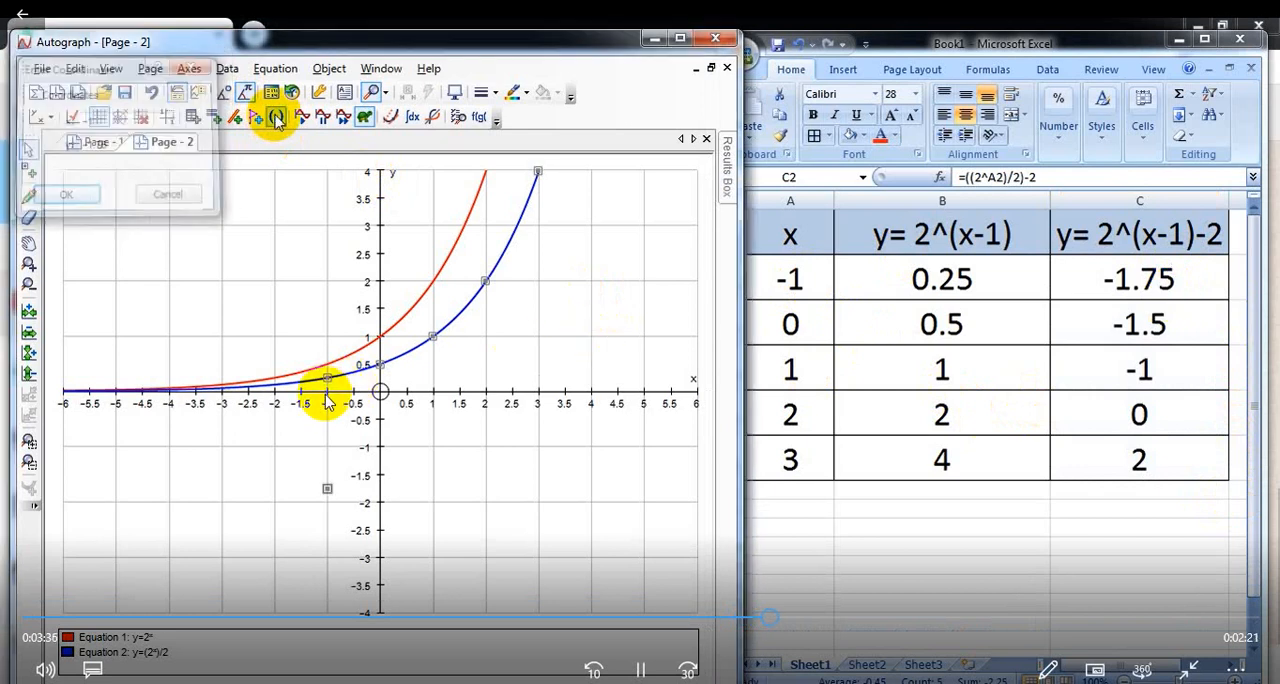
{"action": "left_click", "coordinate": [275, 117]}
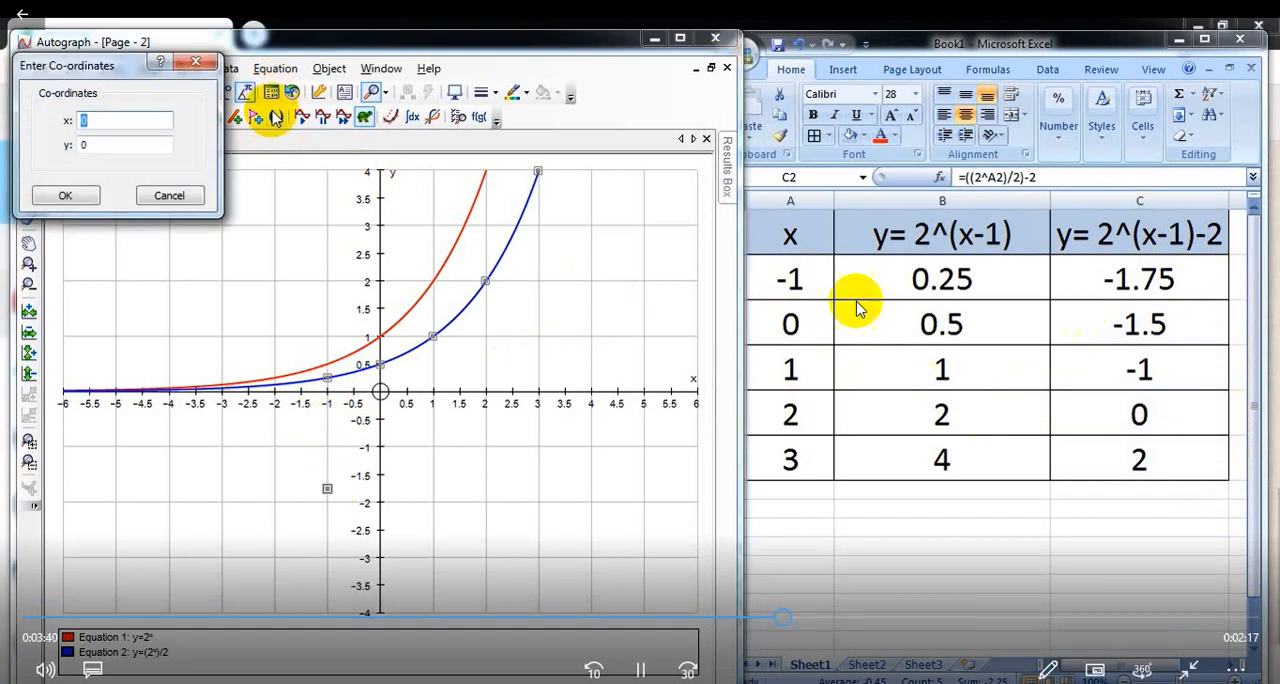
{"action": "key", "text": "Tab"}
{"action": "type", "text": "-"}
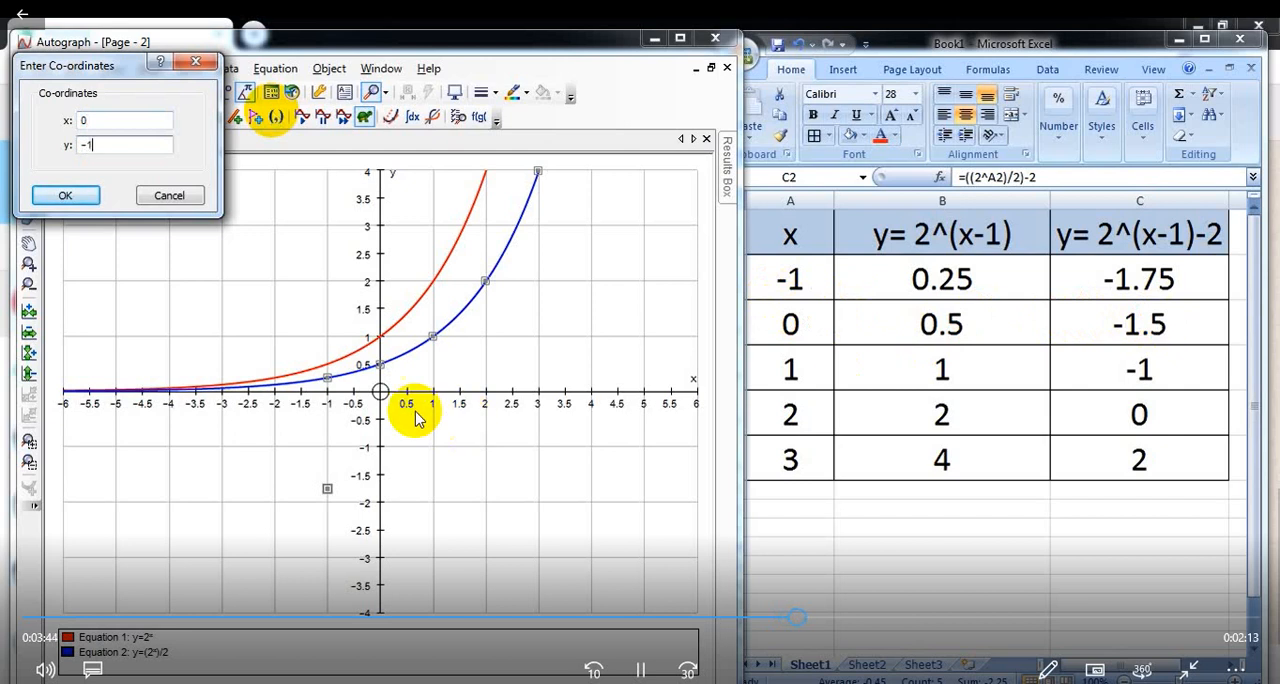
{"action": "type", "text": "1.5"}
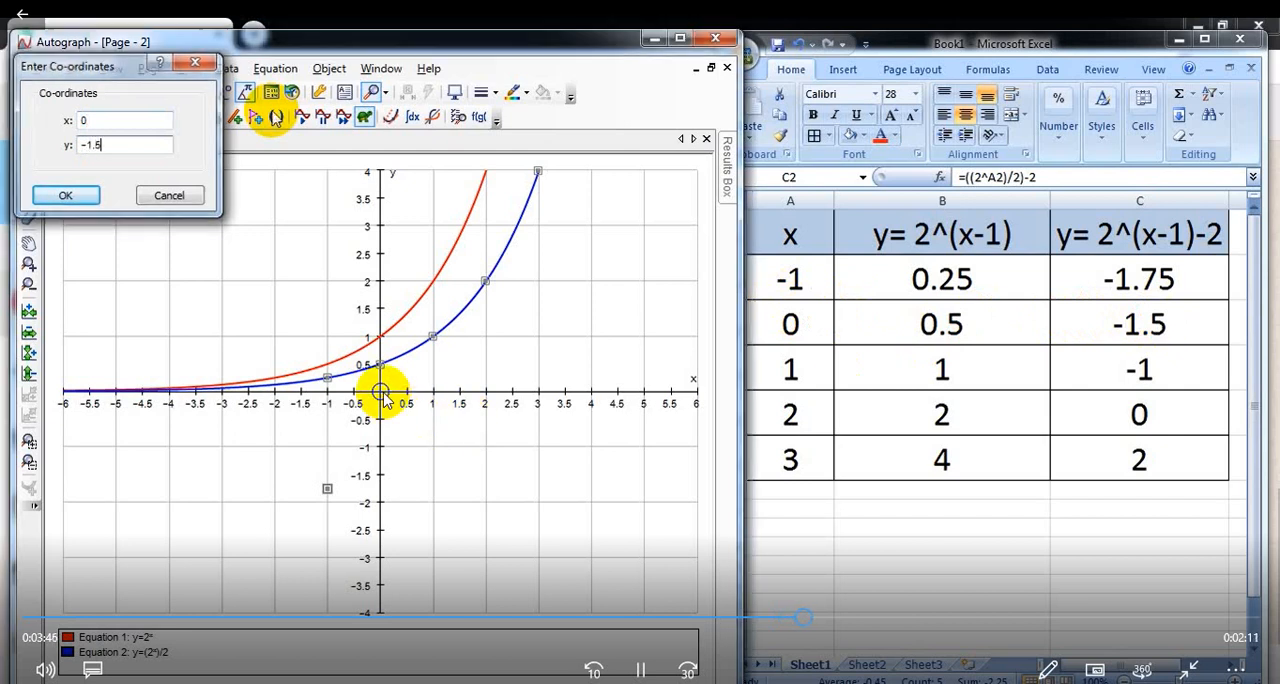
{"action": "key", "text": "Return"}
{"action": "key", "text": "Return"}
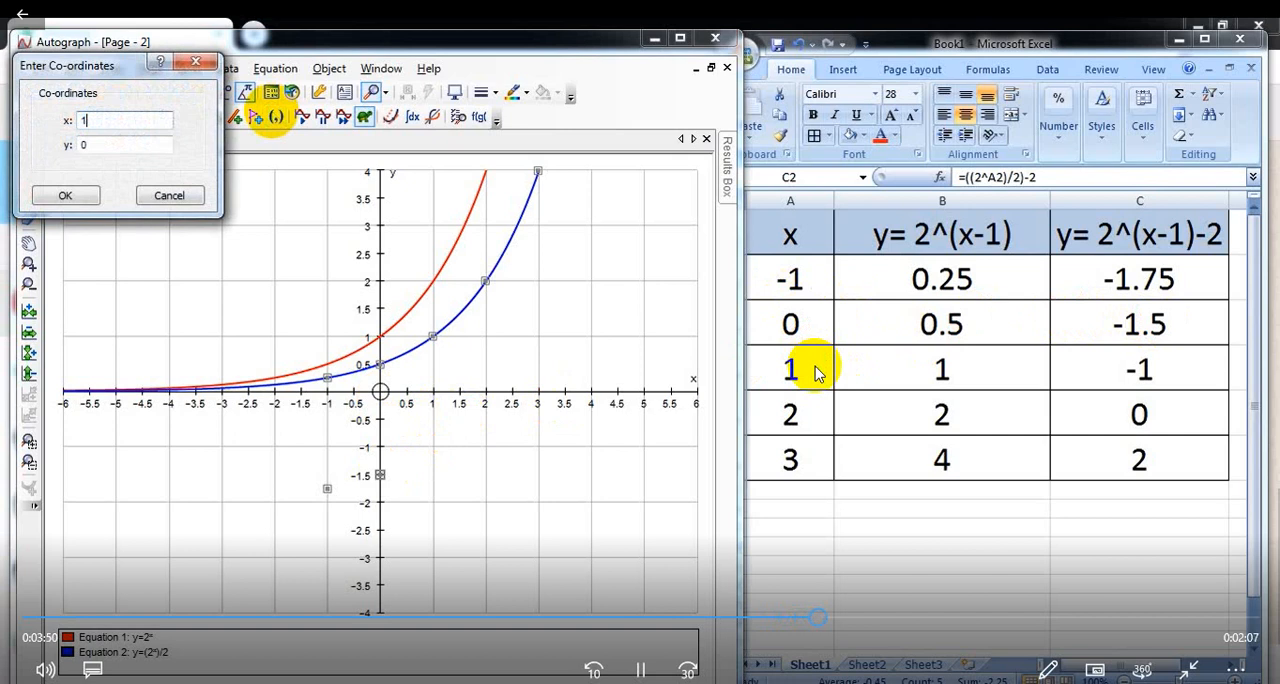
Step: Plot the third and fourth points of y=2^(x-1)-2 at (1, -1) and (2, 0)
{"action": "key", "text": "Tab"}
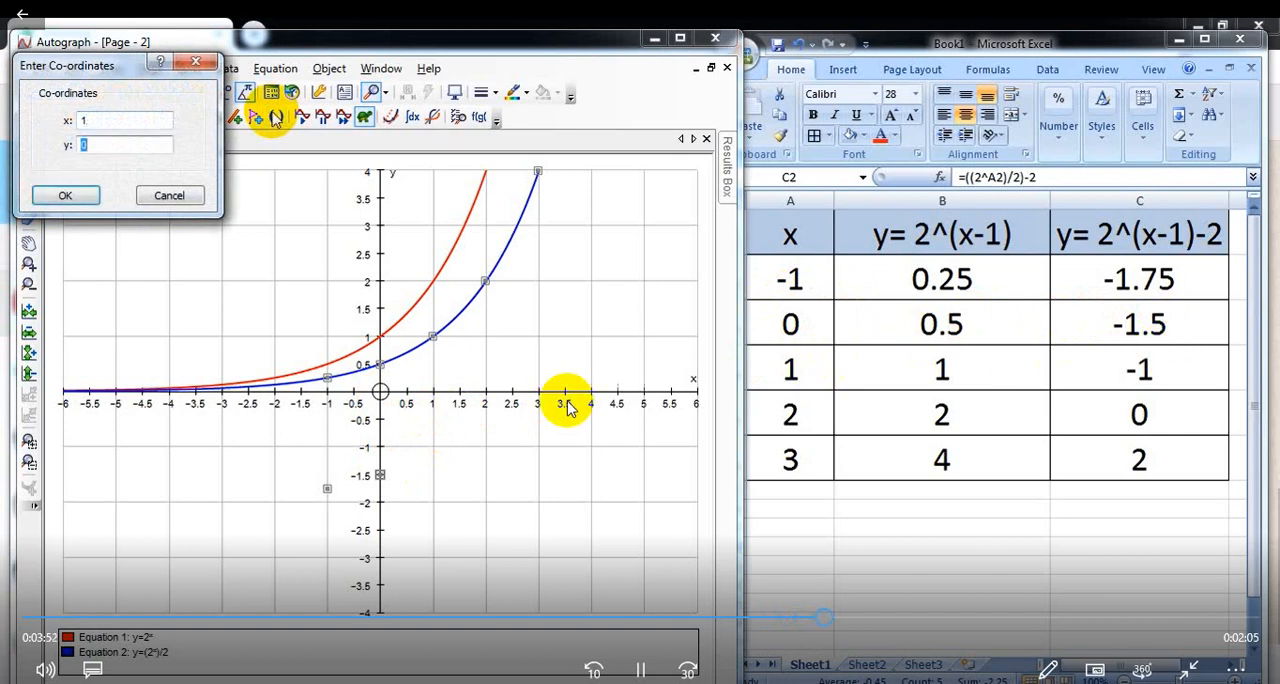
{"action": "type", "text": "-1"}
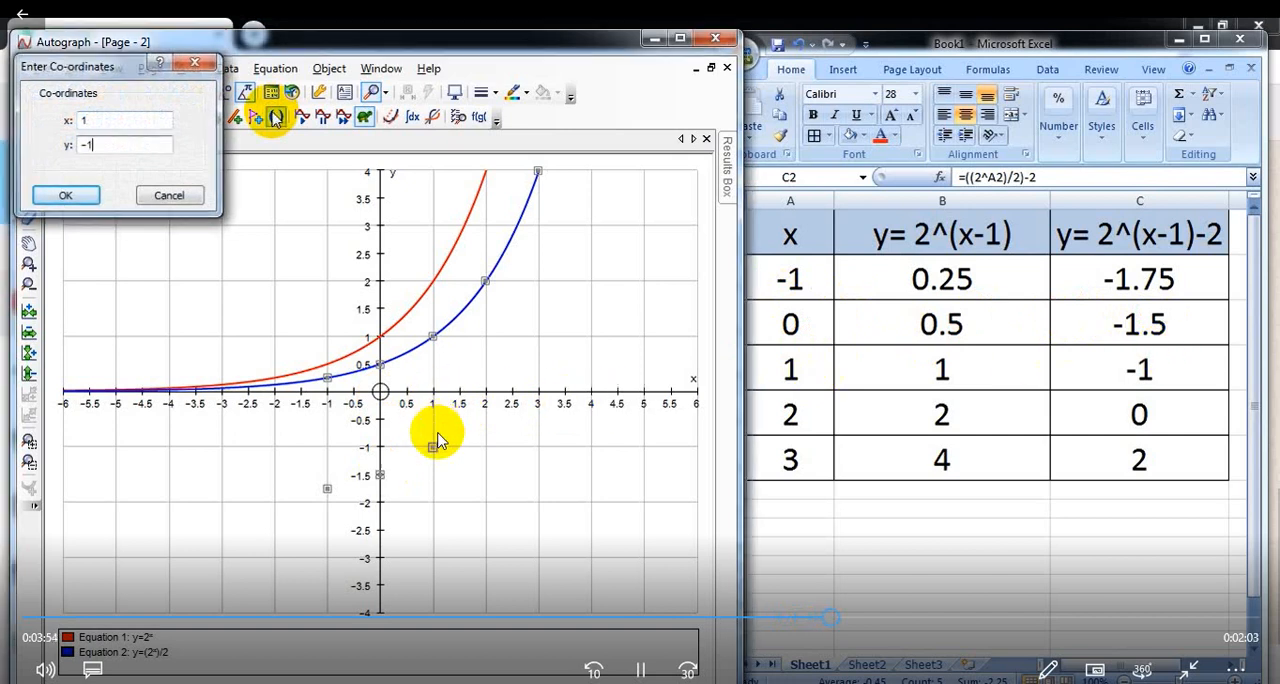
{"action": "key", "text": "Return"}
{"action": "key", "text": "Return"}
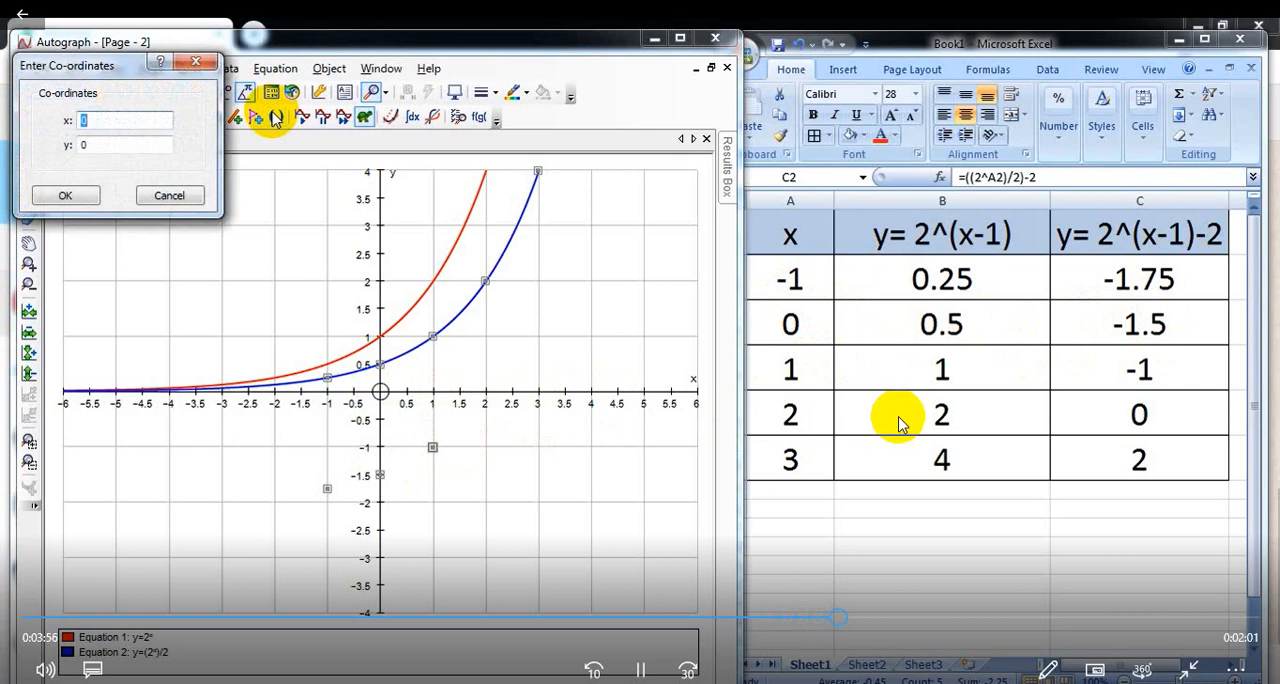
{"action": "type", "text": "2"}
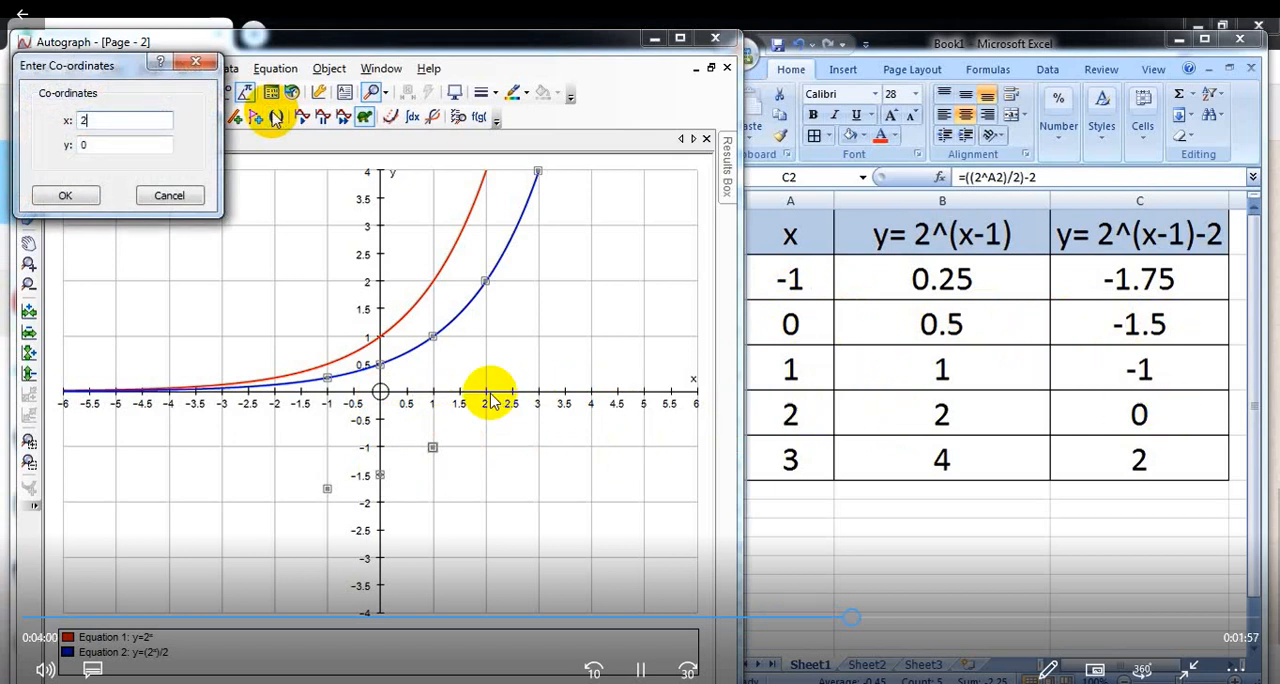
{"action": "key", "text": "Tab"}
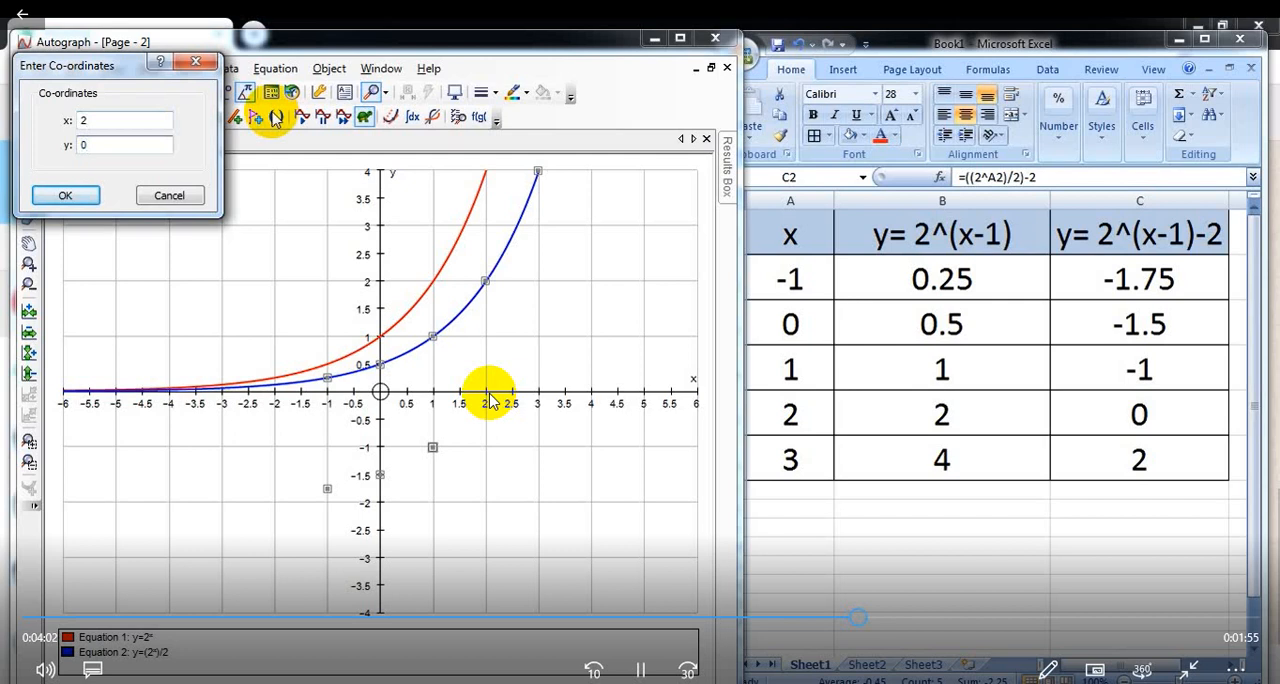
{"action": "key", "text": "Return"}
{"action": "key", "text": "Return"}
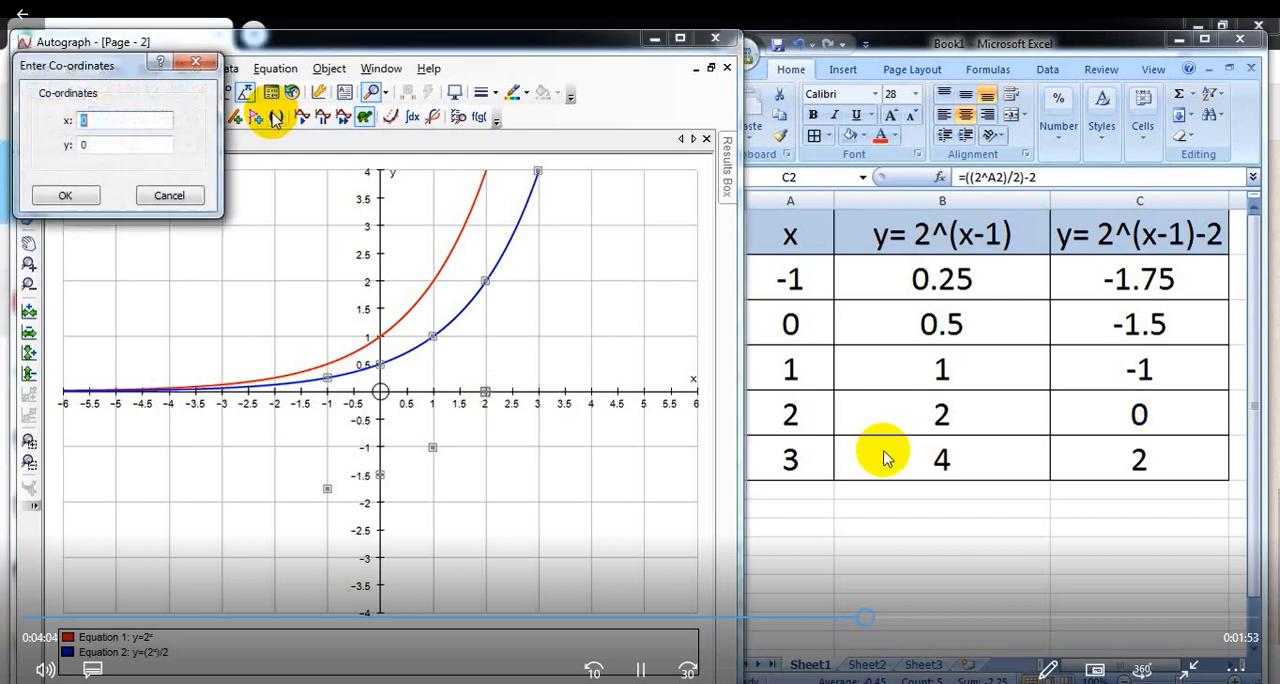
Step: Plot the fifth point of y=2^(x-1)-2 at x = 3, y = 2
{"action": "type", "text": "3"}
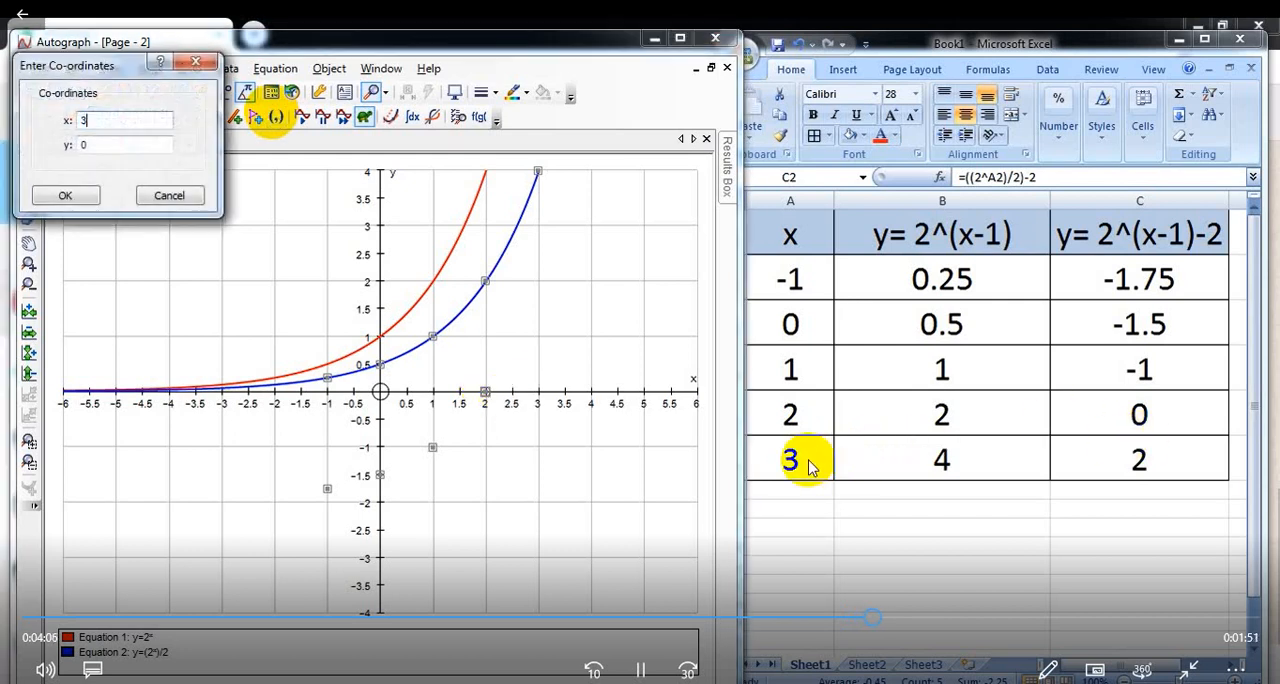
{"action": "key", "text": "Tab"}
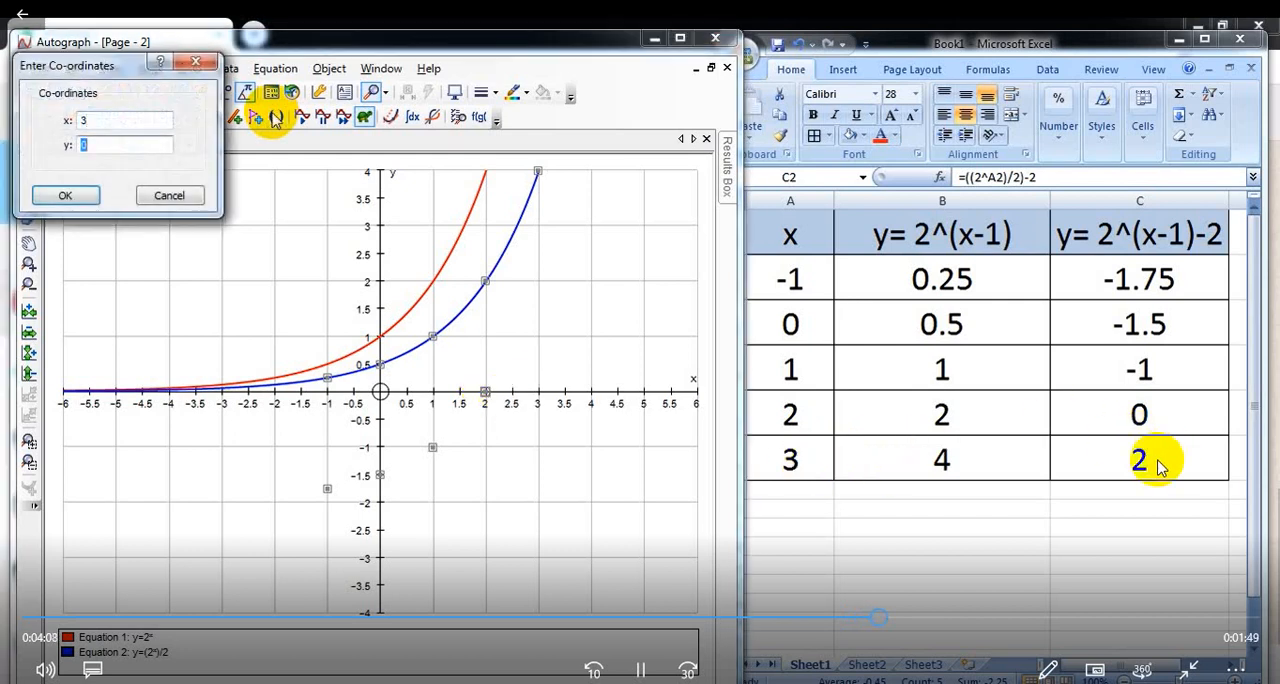
{"action": "type", "text": "2"}
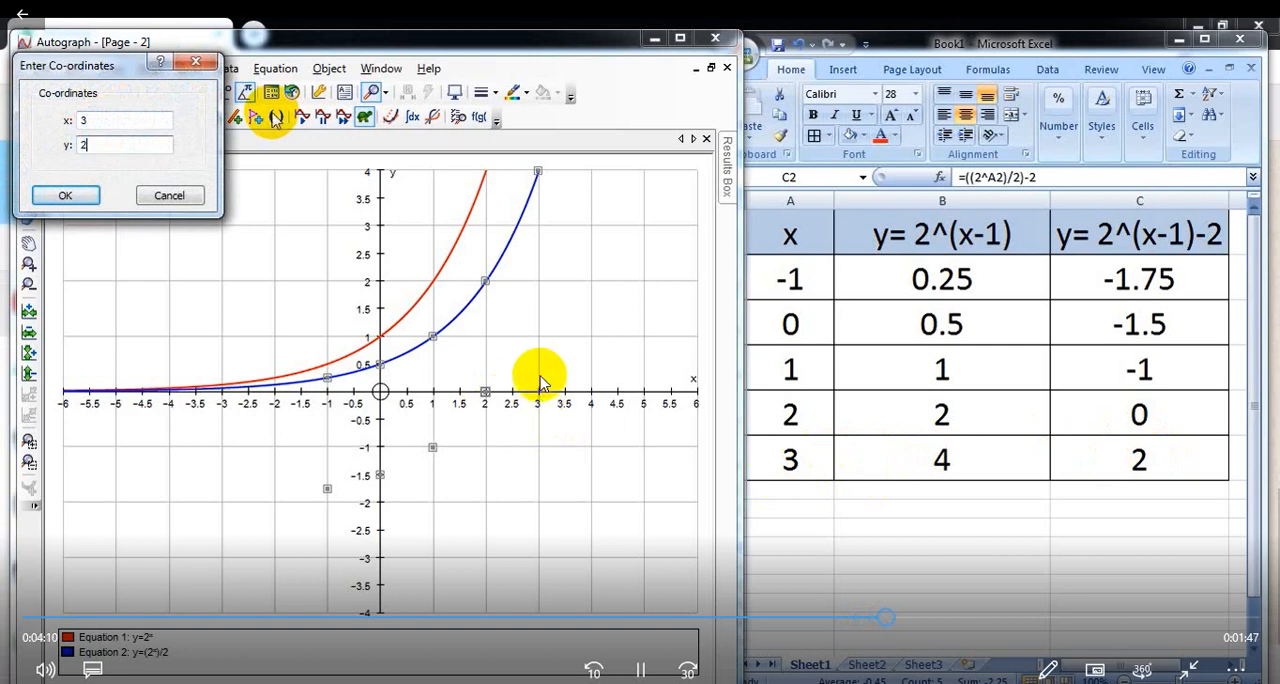
{"action": "key", "text": "Return"}
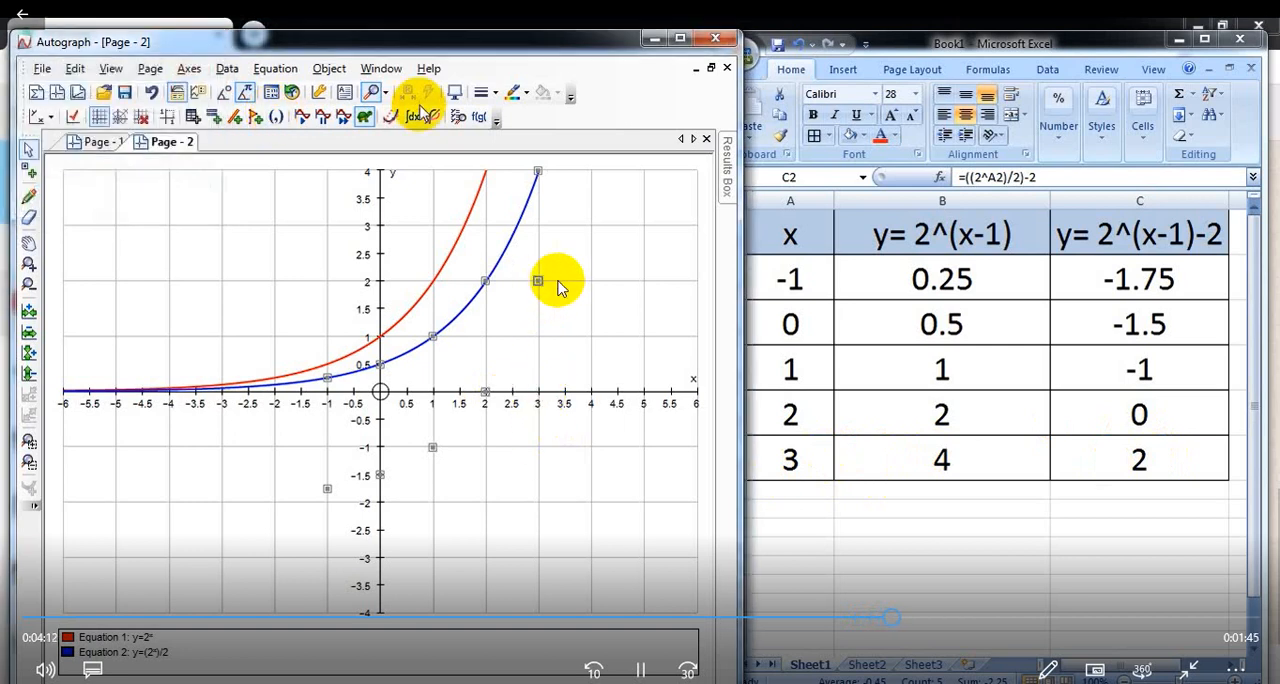
Step: Start a new equation and enter y=((2^x)/2)-2 with x as a superscript
{"action": "left_click", "coordinate": [276, 70]}
{"action": "left_click", "coordinate": [291, 86]}
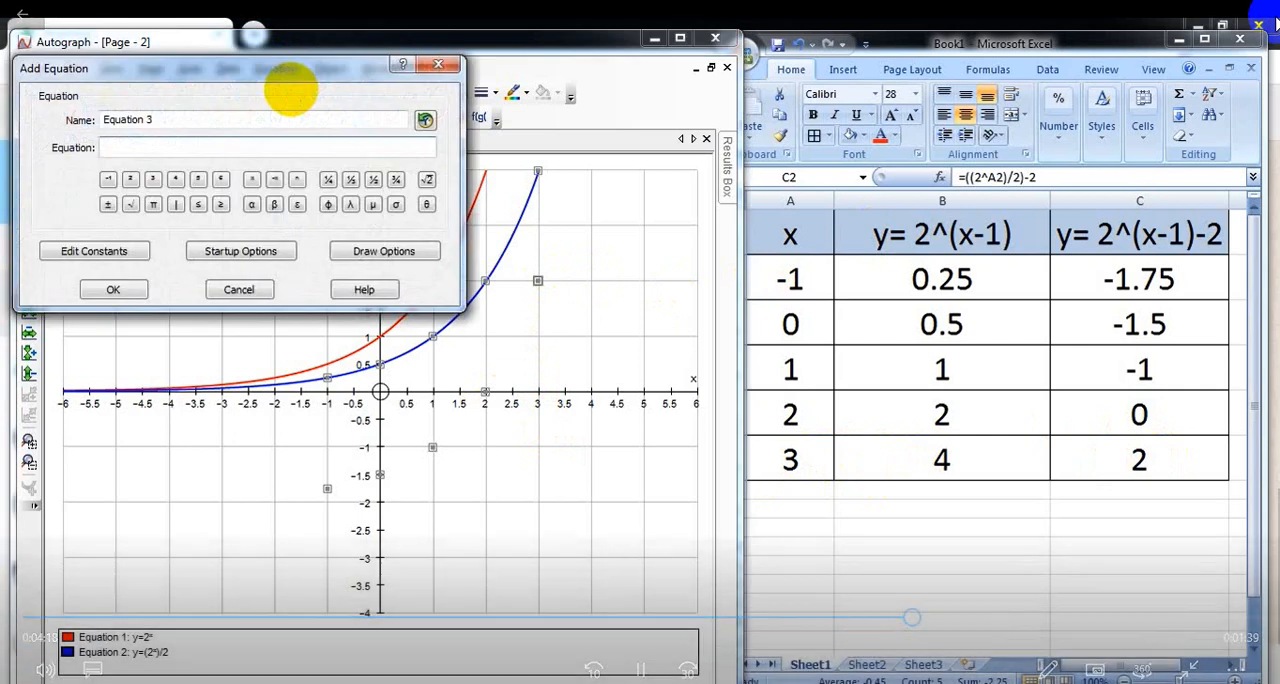
{"action": "type", "text": "y=(("}
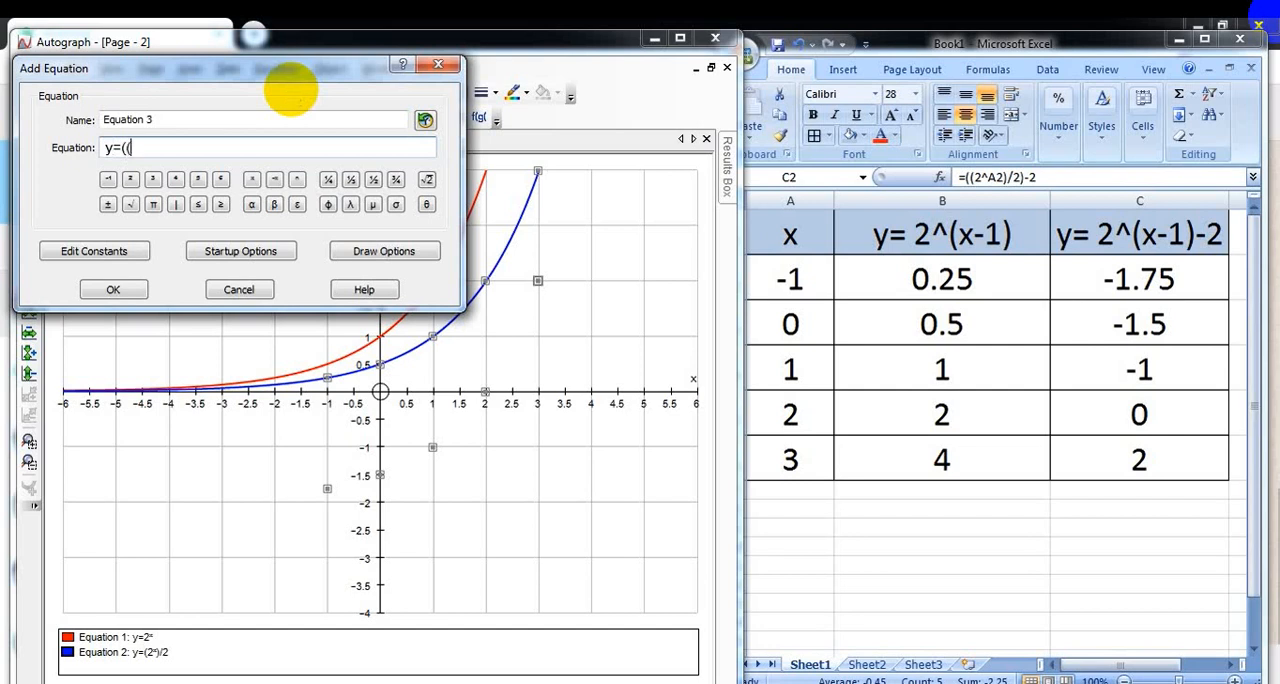
{"action": "type", "text": "2"}
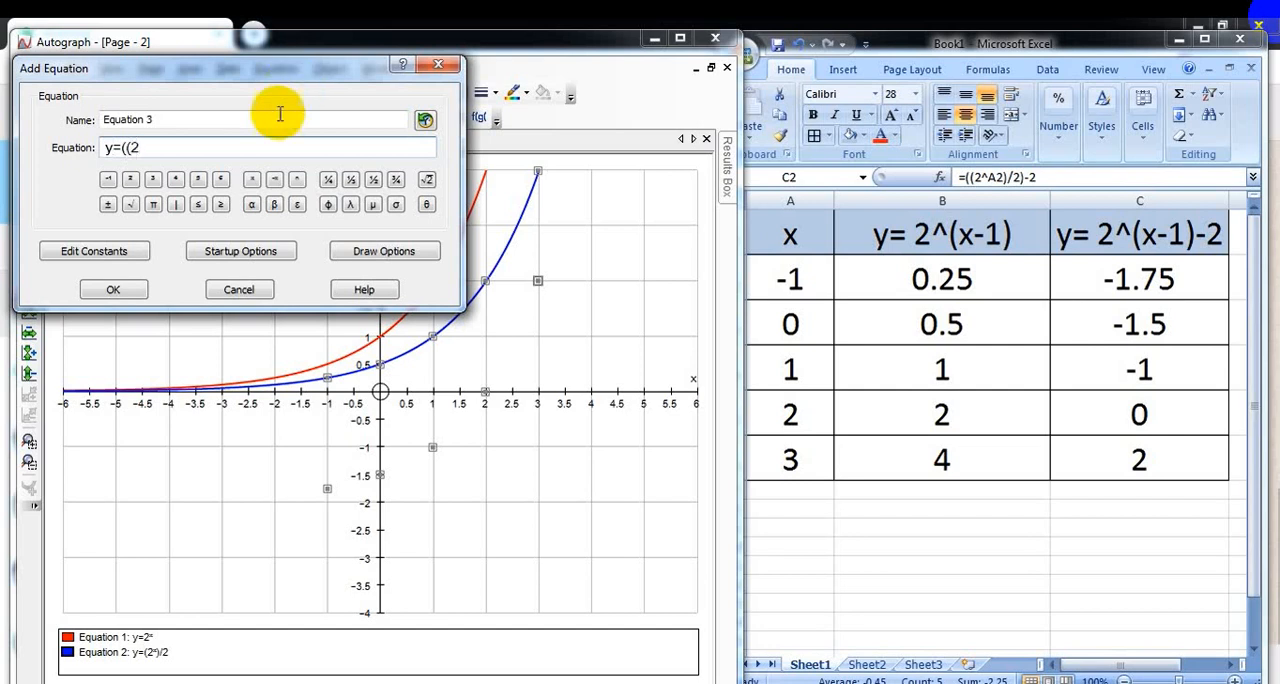
{"action": "left_click", "coordinate": [255, 182]}
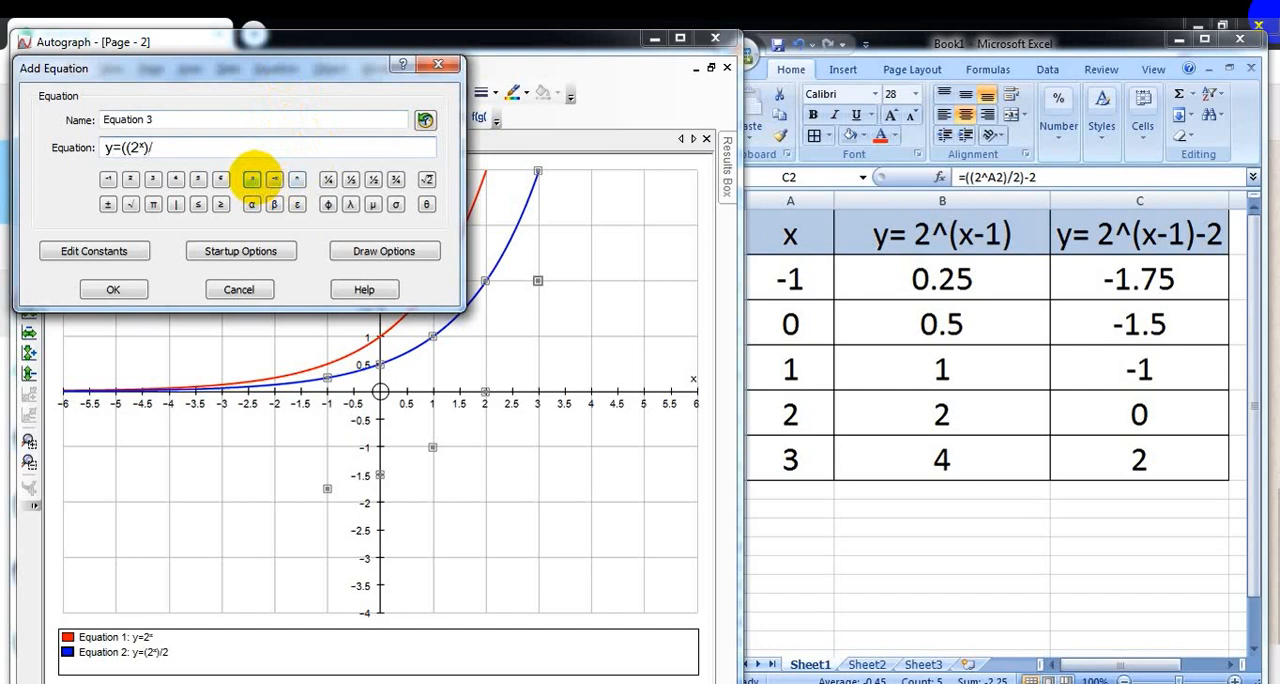
{"action": "type", "text": ")/2)-2"}
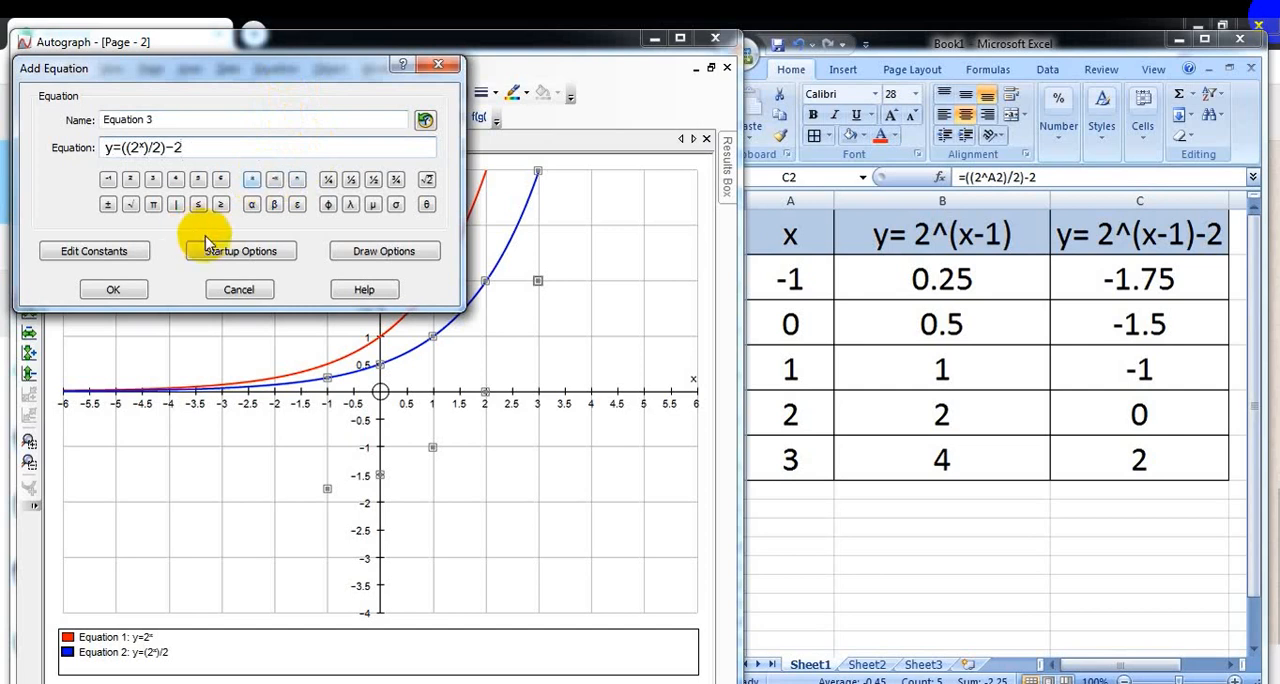
Step: Set the line thickness of the new equation to 1½ pt and plot its curve through the points
{"action": "left_click", "coordinate": [368, 251]}
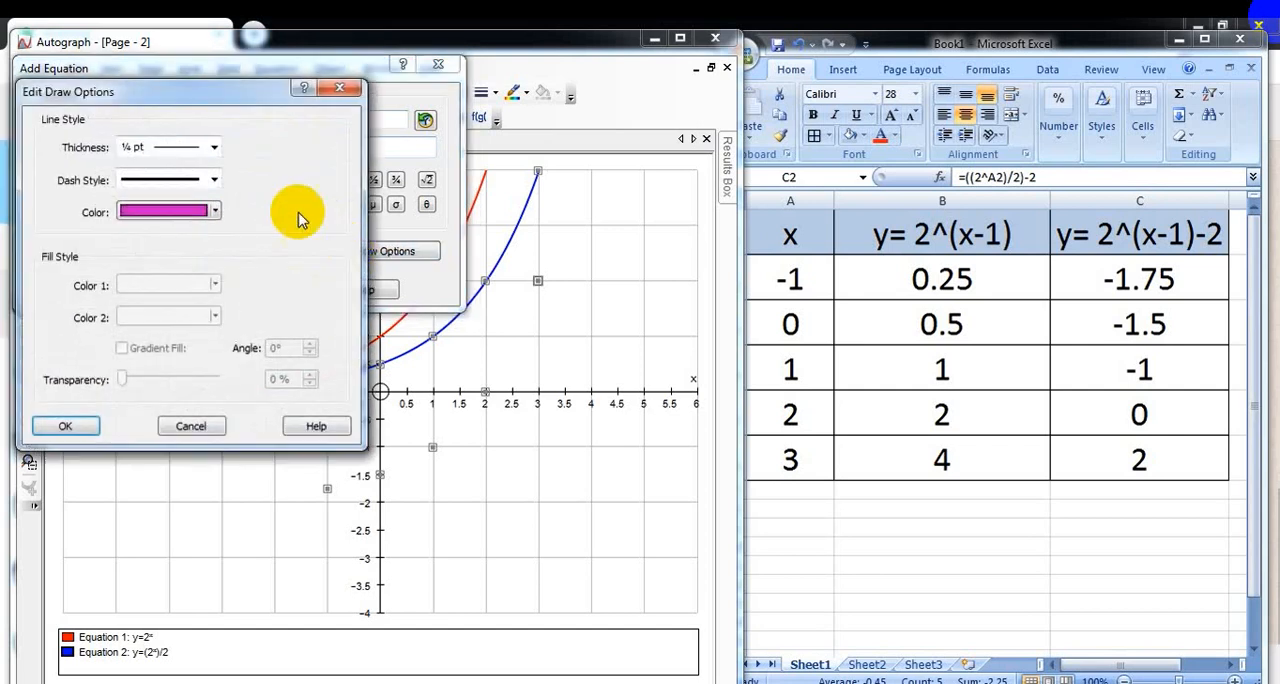
{"action": "left_click", "coordinate": [213, 147]}
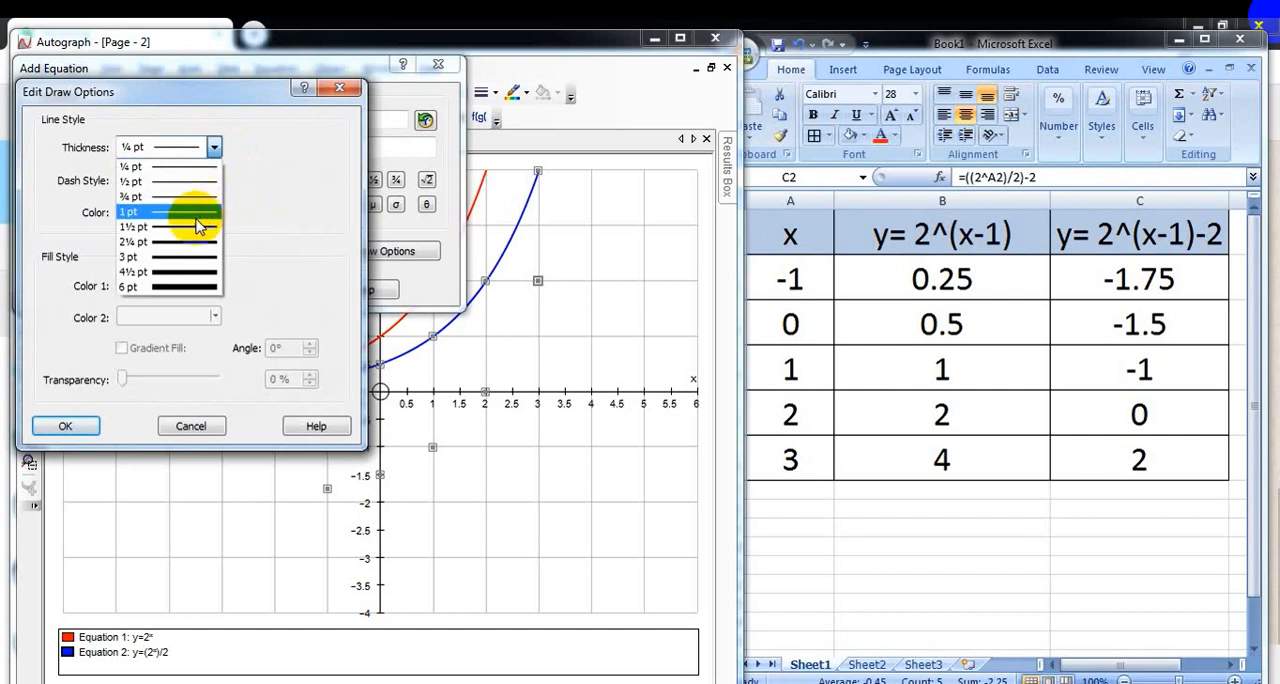
{"action": "left_click", "coordinate": [200, 227]}
{"action": "left_click", "coordinate": [72, 433]}
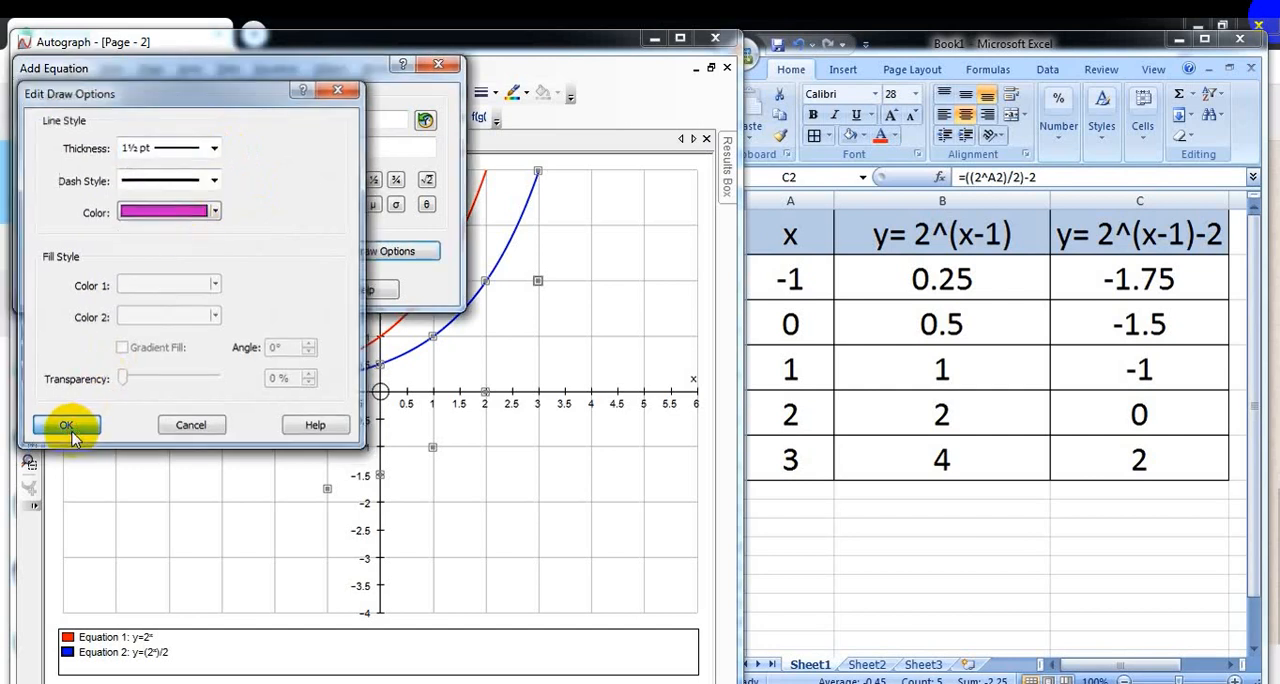
{"action": "left_click", "coordinate": [114, 290]}
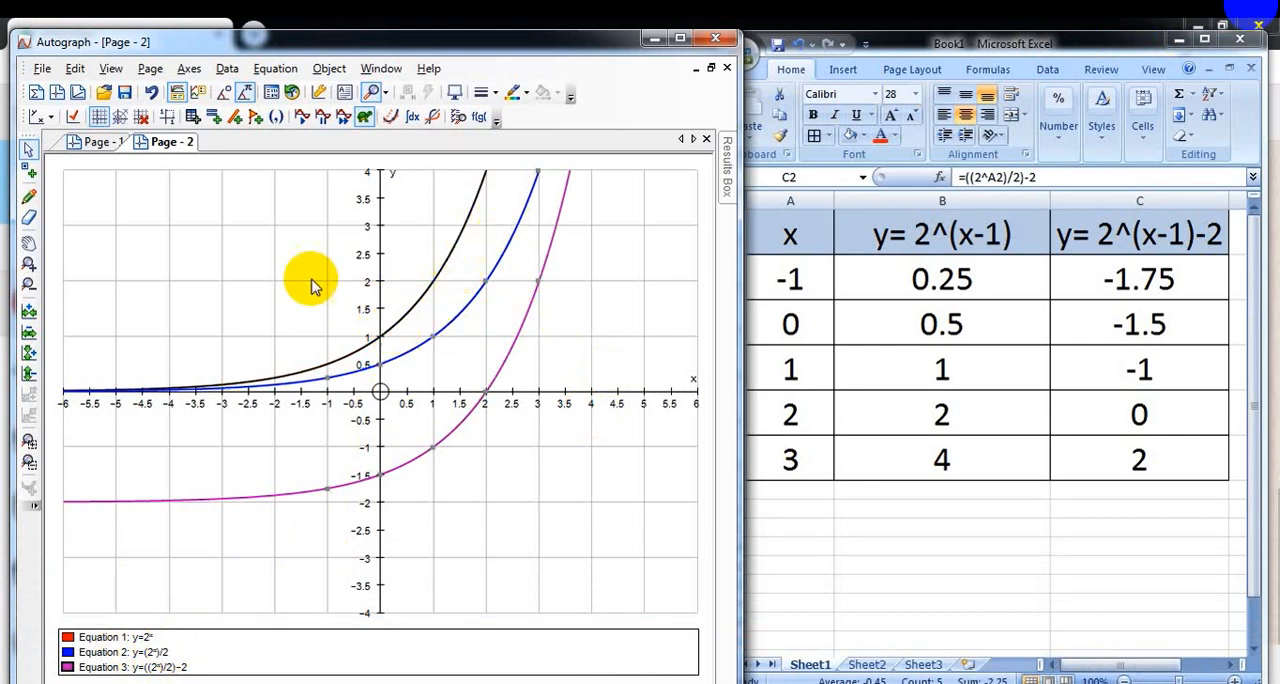
Step: Pan around the graph to compare the three exponential curves above and below the x-axis
{"action": "left_click", "coordinate": [28, 243]}
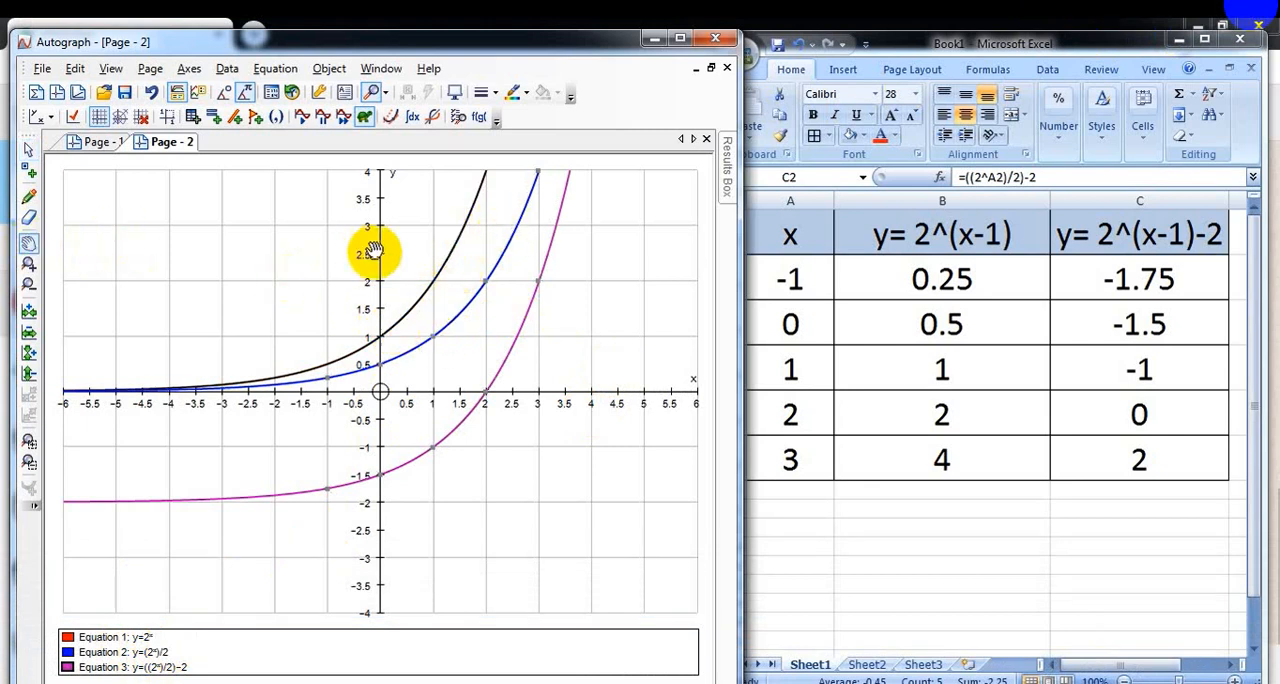
{"action": "left_click_drag", "start_coordinate": [590, 268], "coordinate": [538, 438]}
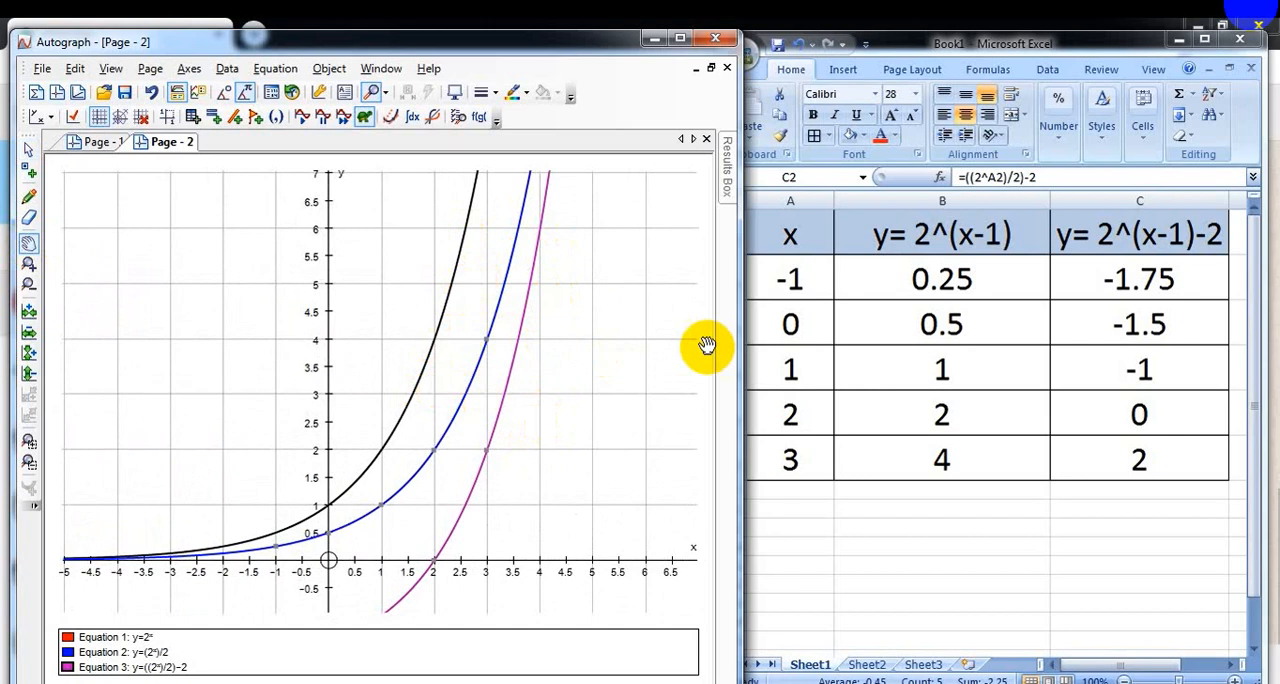
{"action": "left_click_drag", "start_coordinate": [622, 360], "coordinate": [634, 248]}
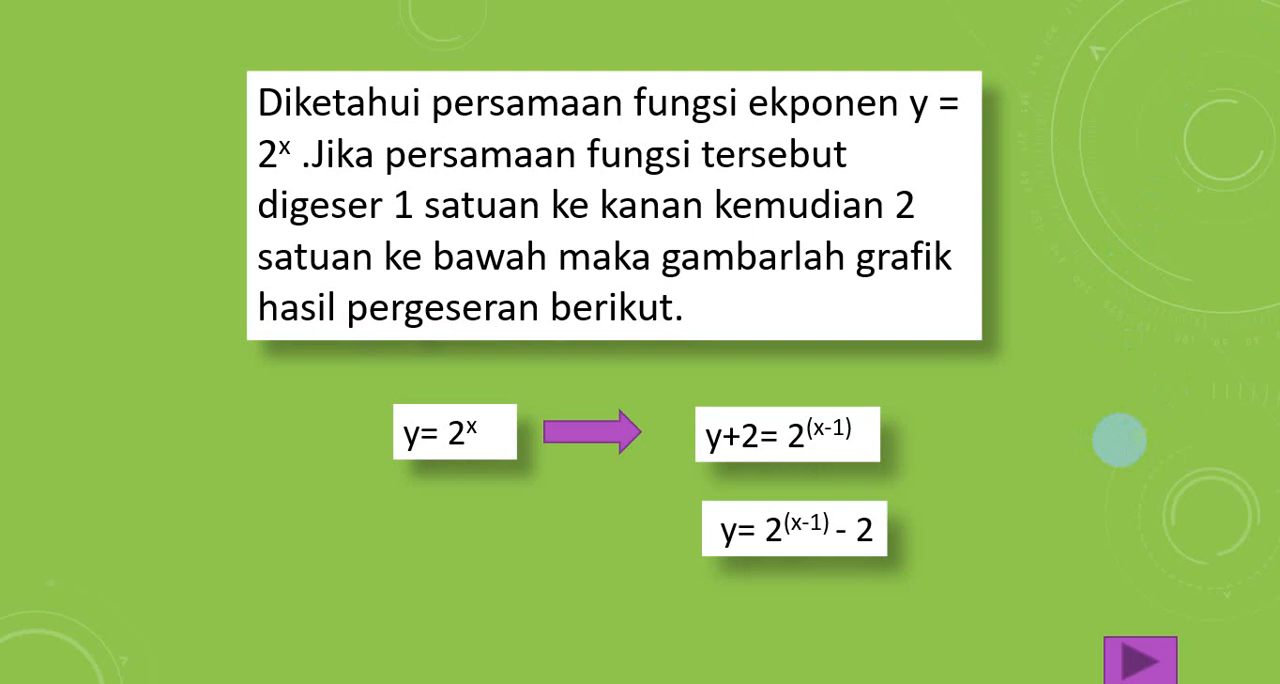
{"action": "key", "text": "Right"}
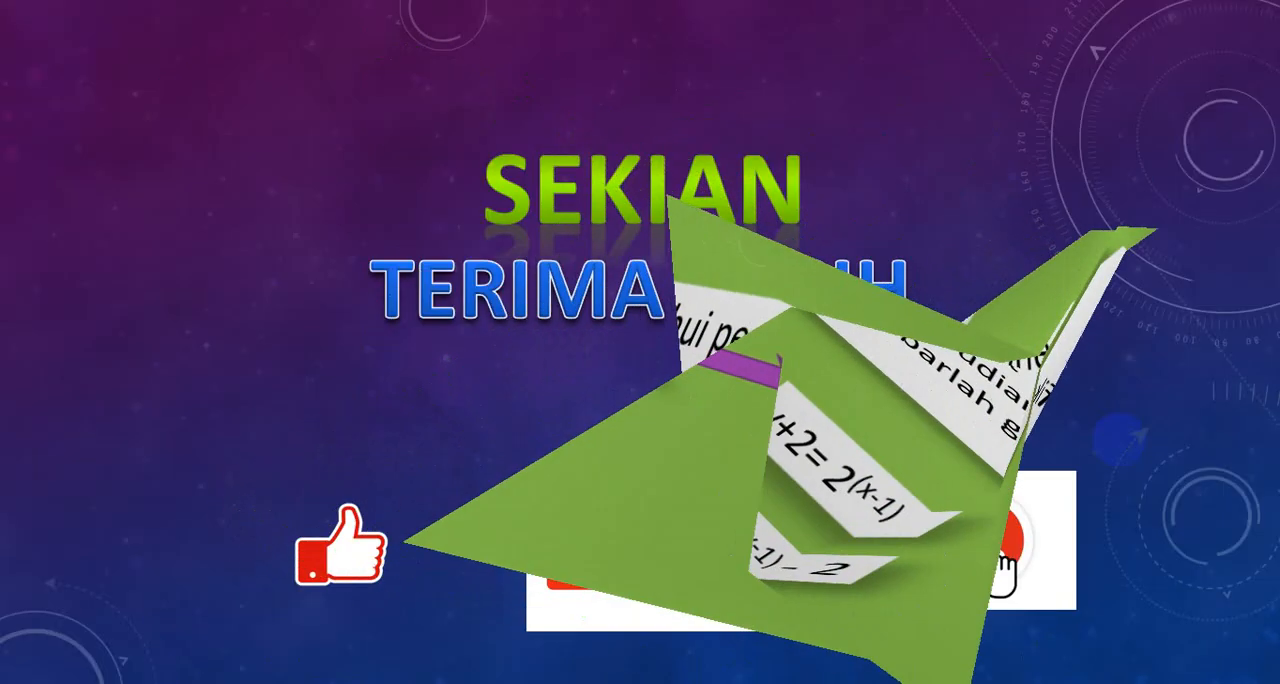